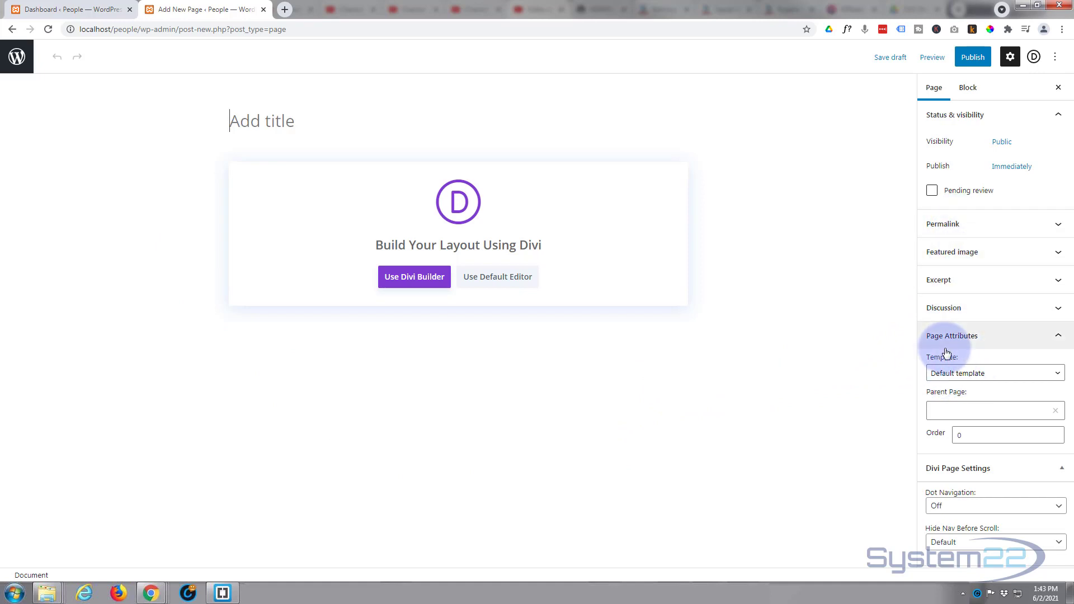
- Apply the Blank Page template, save the draft, and title the page 'Coming Soon'
left_click(1057, 338)
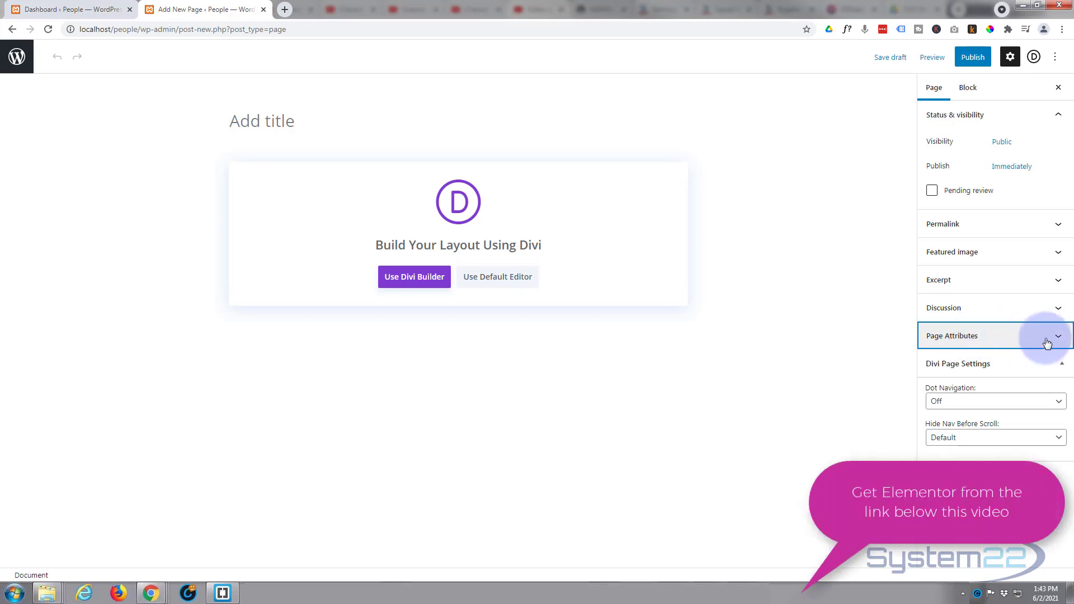
left_click(1057, 338)
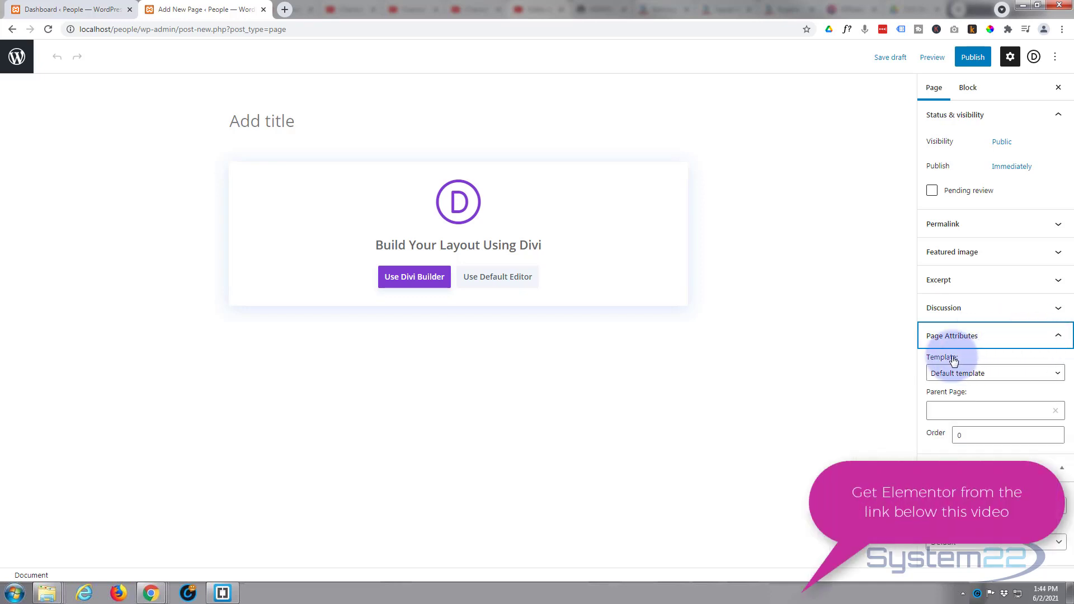
left_click(1022, 379)
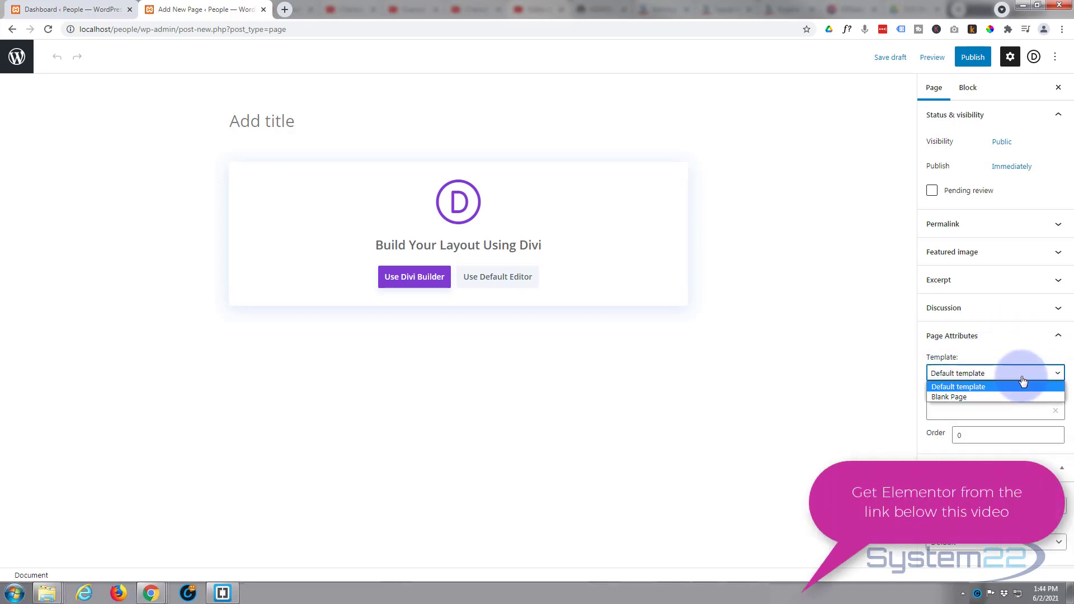
left_click(975, 397)
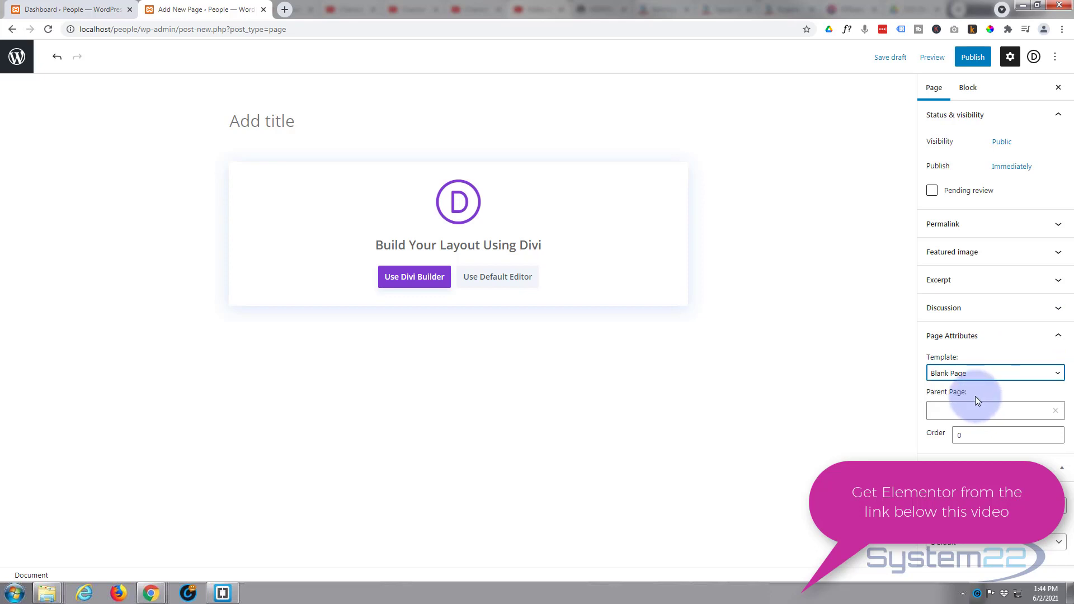
left_click(885, 57)
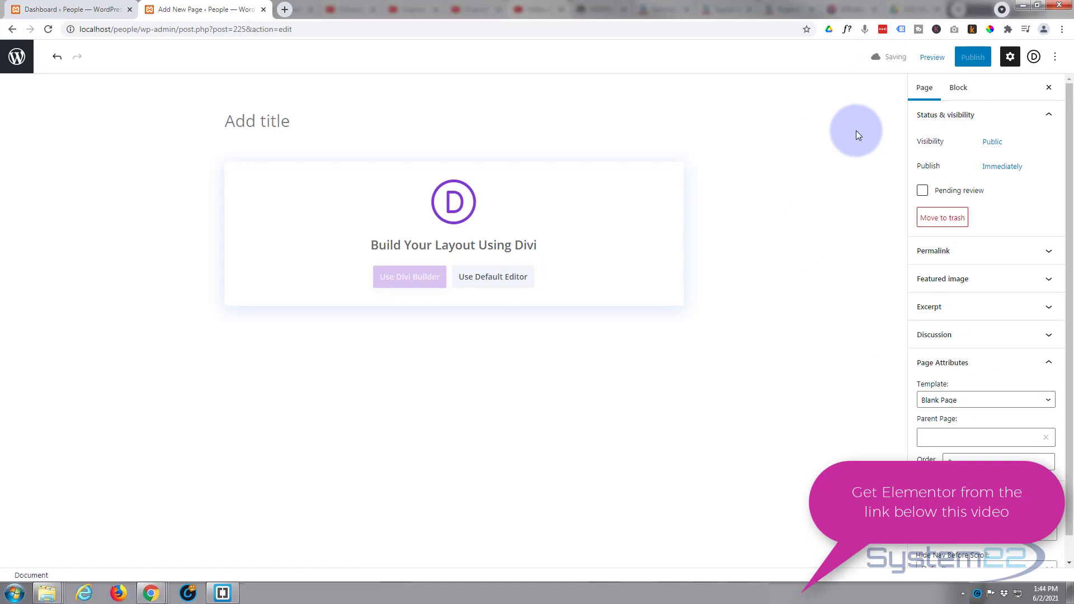
left_click(235, 116)
type("Co")
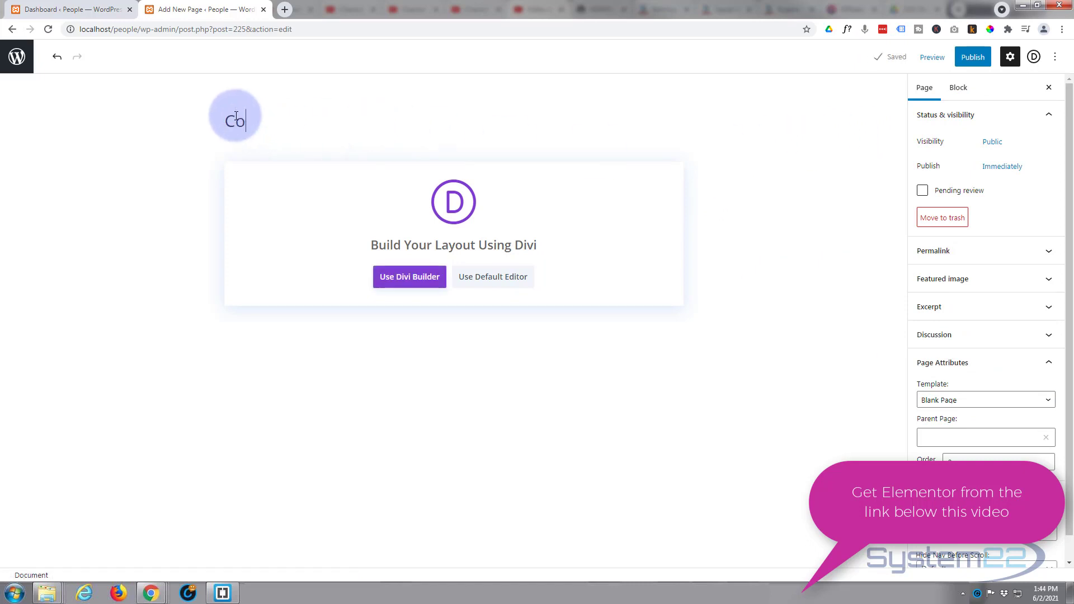
type("ming Soon")
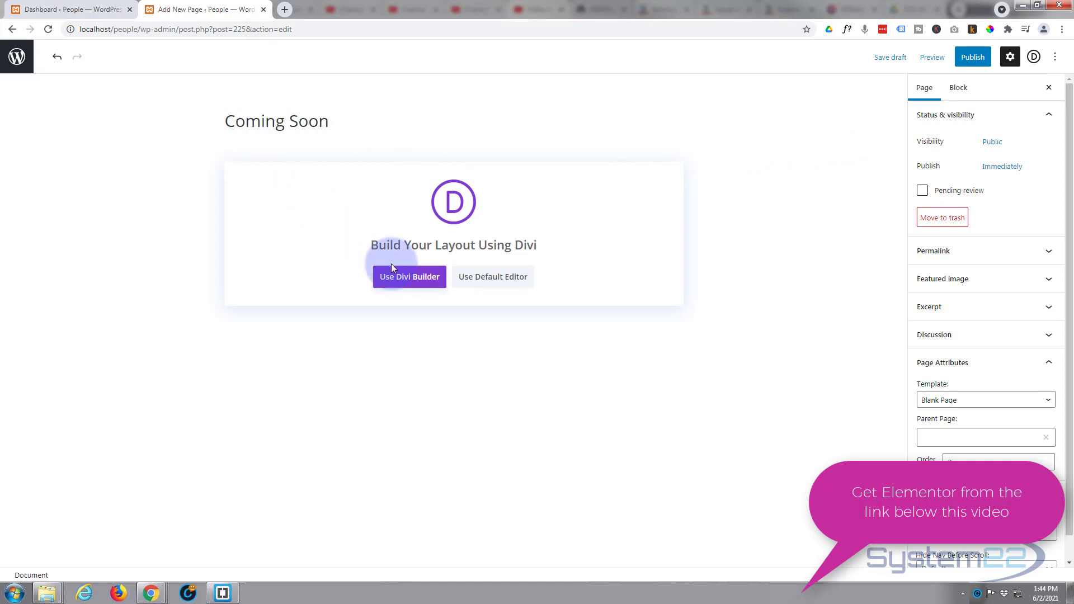
- Switch to Divi, start building from scratch with a single-column row, and browse the module list
left_click(399, 279)
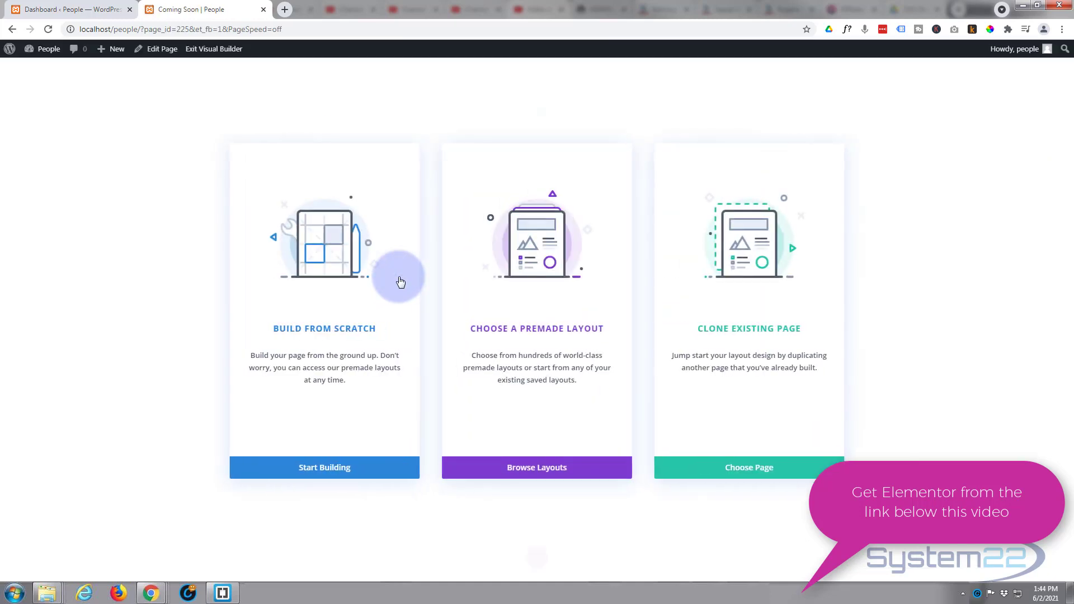
left_click(329, 468)
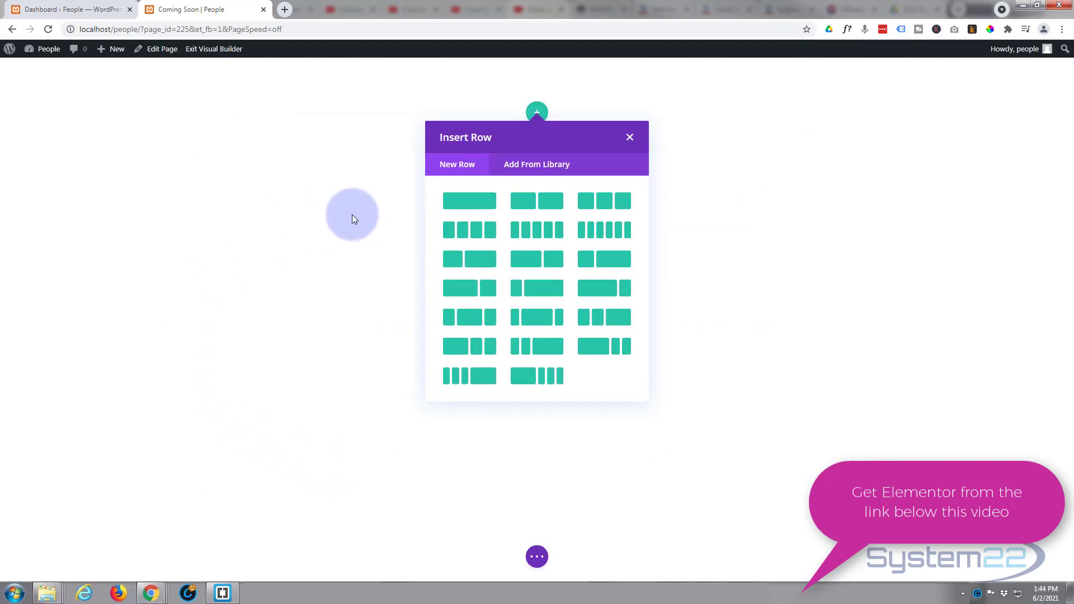
left_click(479, 206)
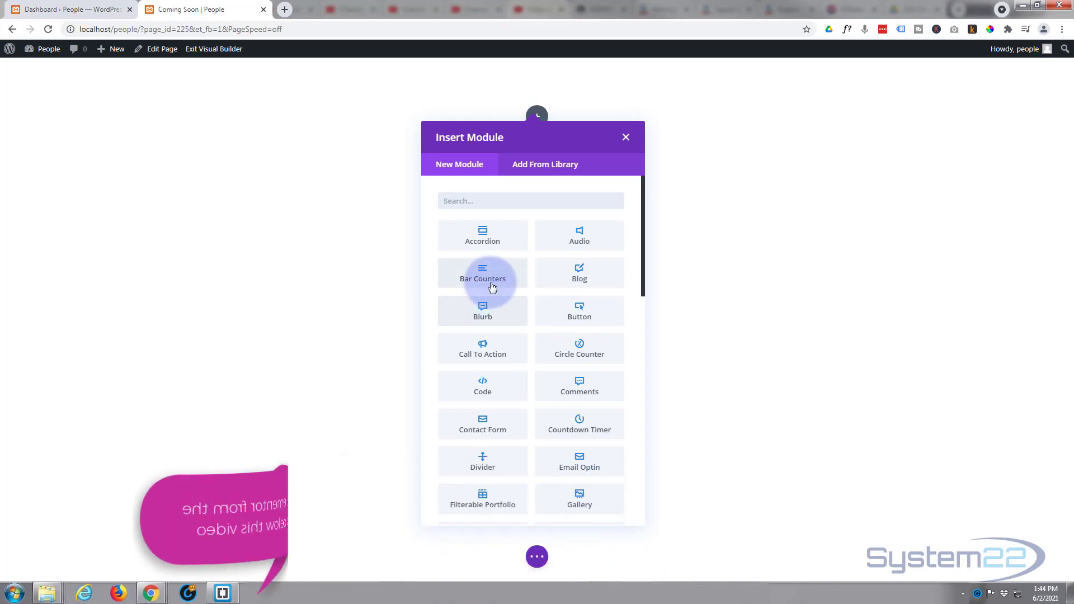
scroll(542, 349, "down", 3)
scroll(542, 348, "down", 2)
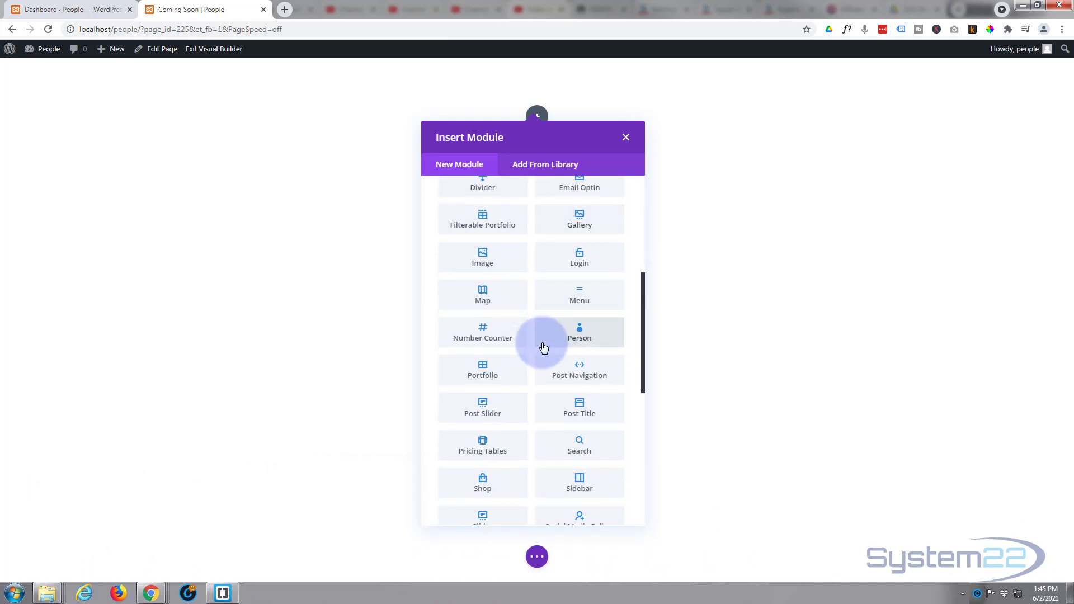
- Insert an Image module showing the System22 logo from the Media Library
left_click(496, 259)
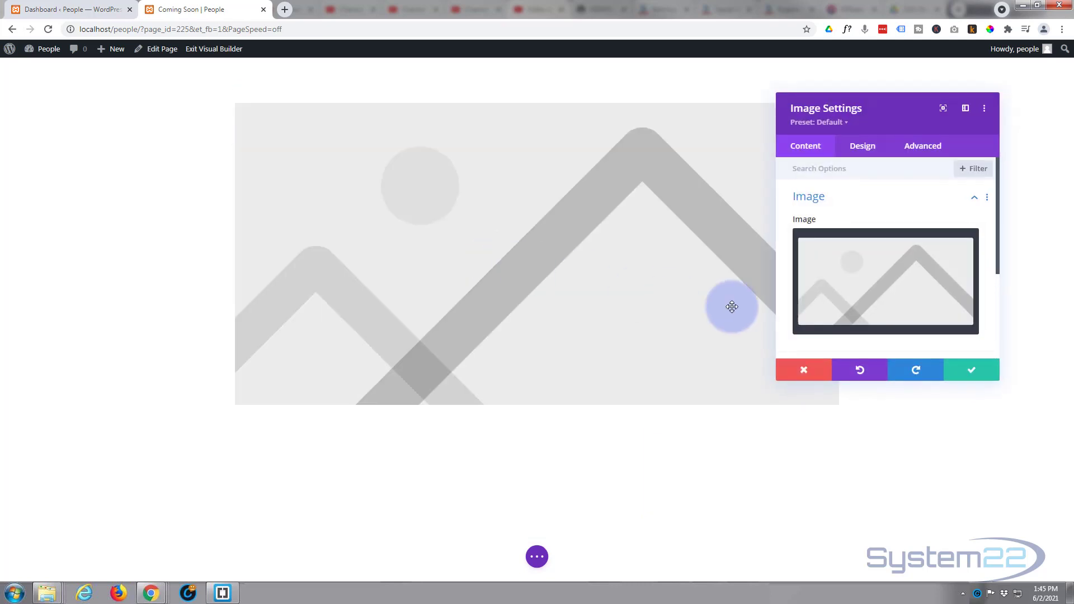
left_click(842, 295)
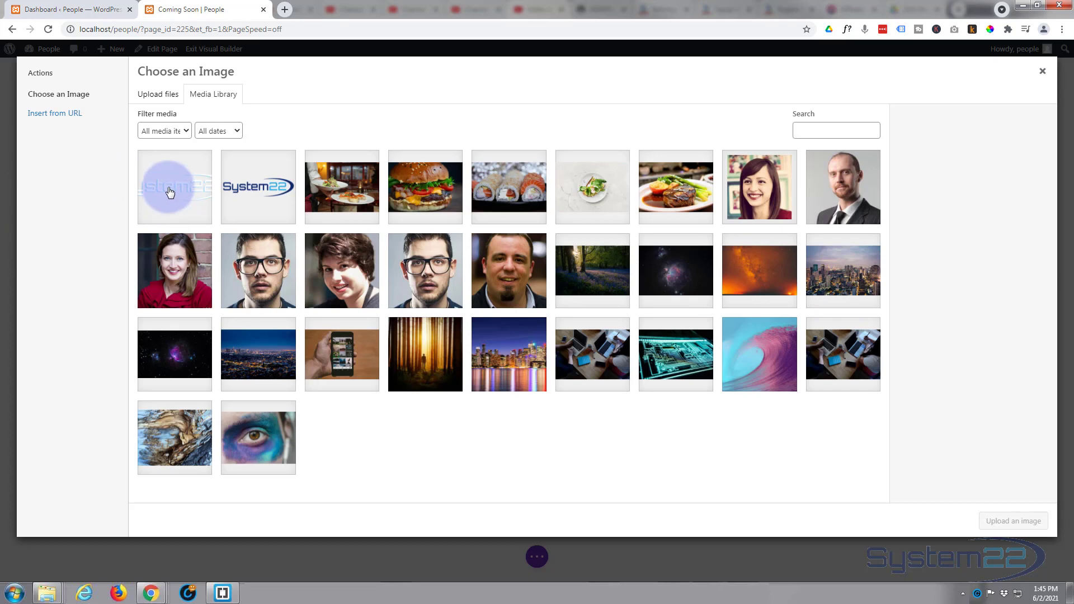
left_click(170, 192)
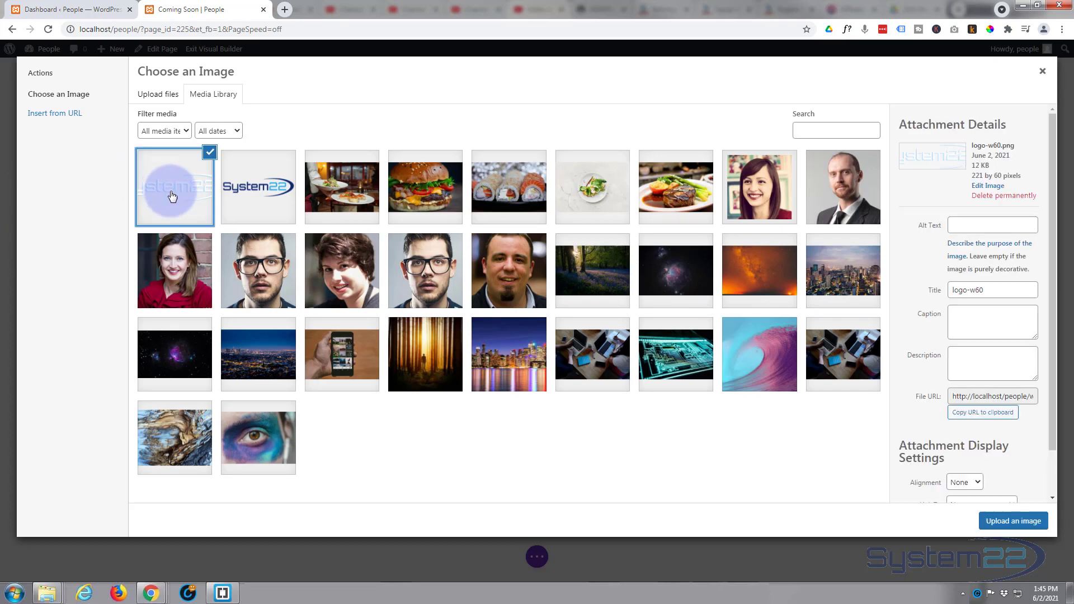
left_click(1009, 521)
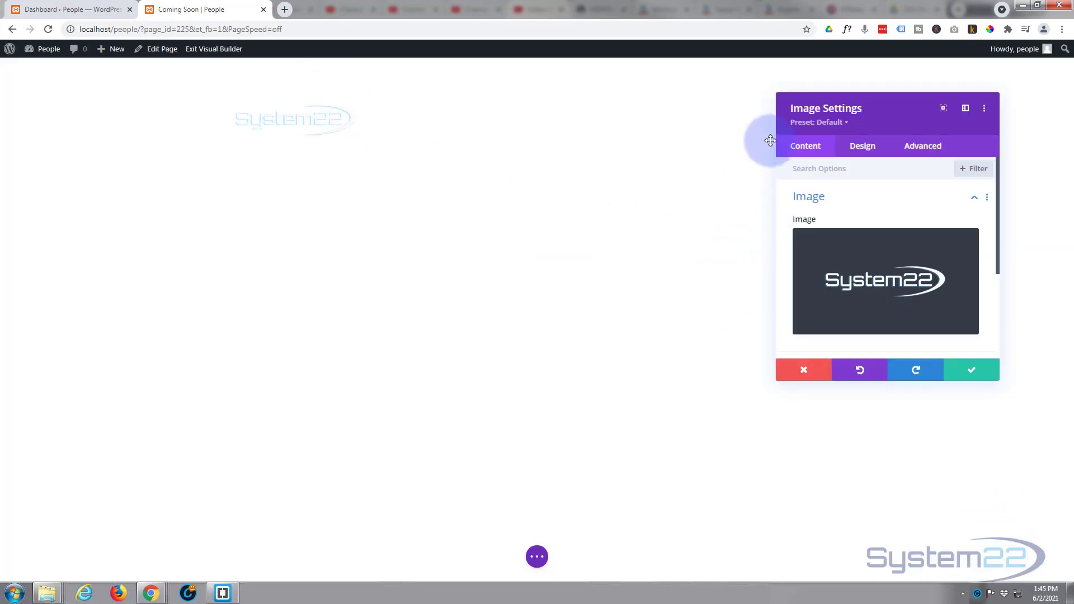
- Set the logo's Design alignment to center and save the image settings
left_click(865, 148)
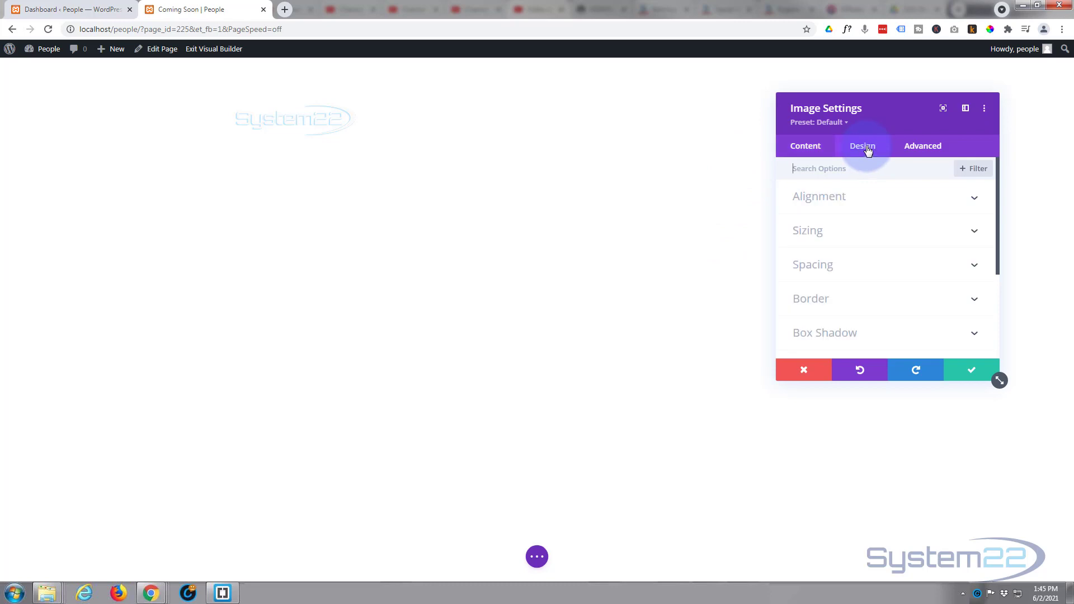
left_click(863, 196)
left_click(886, 238)
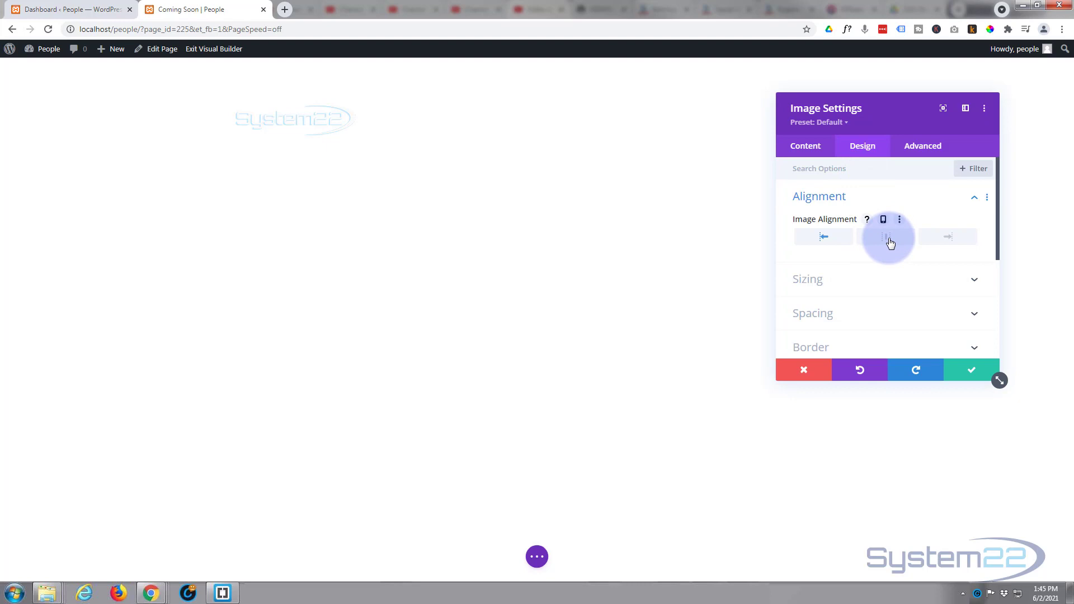
left_click(965, 371)
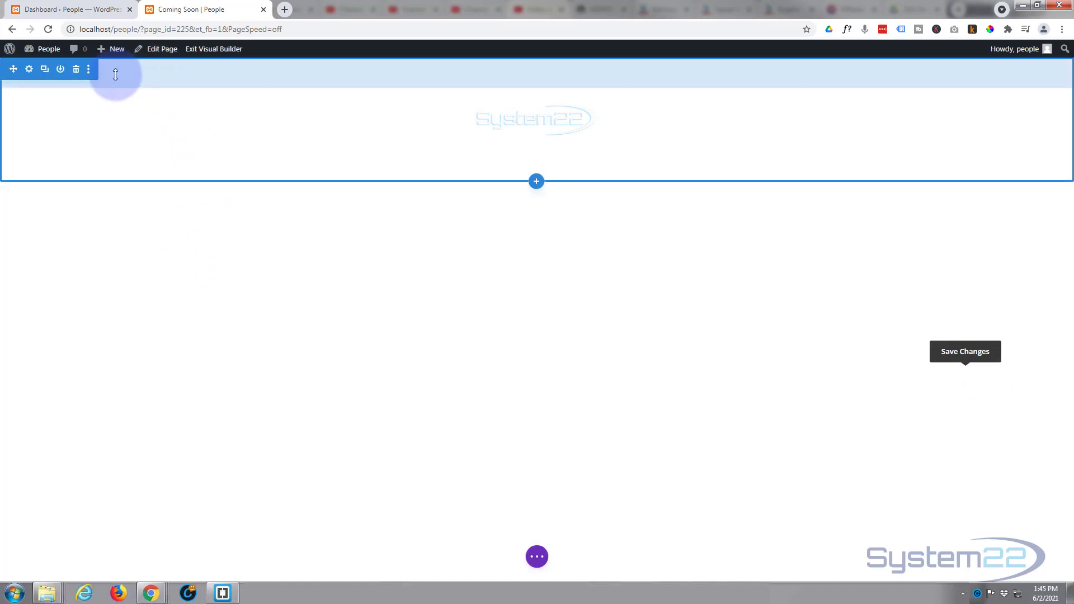
- Give the logo's section a solid purple #8300e9 background colour
left_click(30, 69)
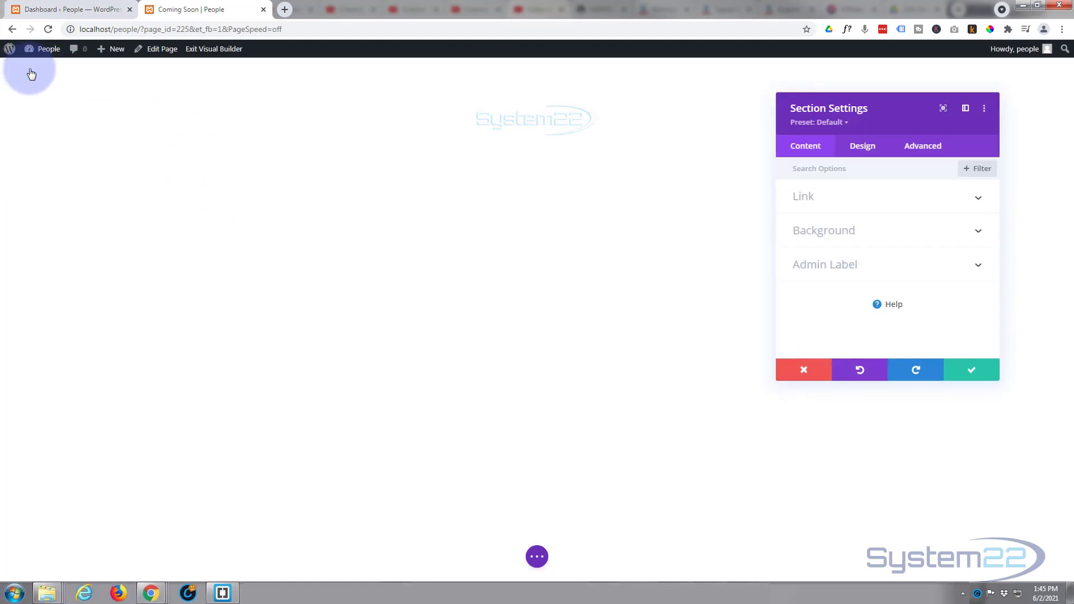
left_click(875, 237)
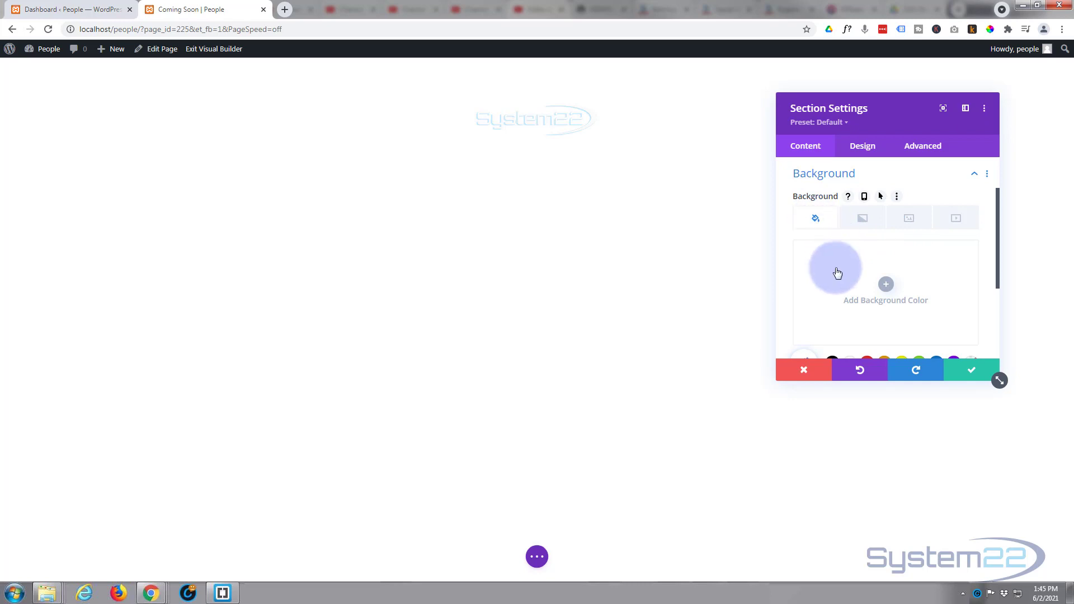
scroll(837, 271, "down", 2)
left_click(953, 252)
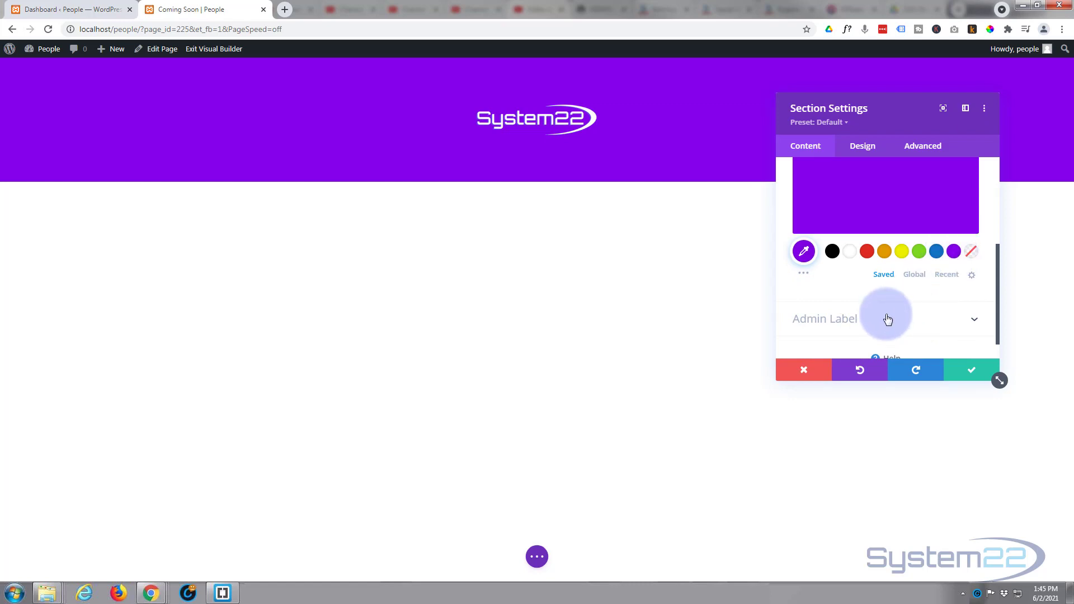
left_click(804, 275)
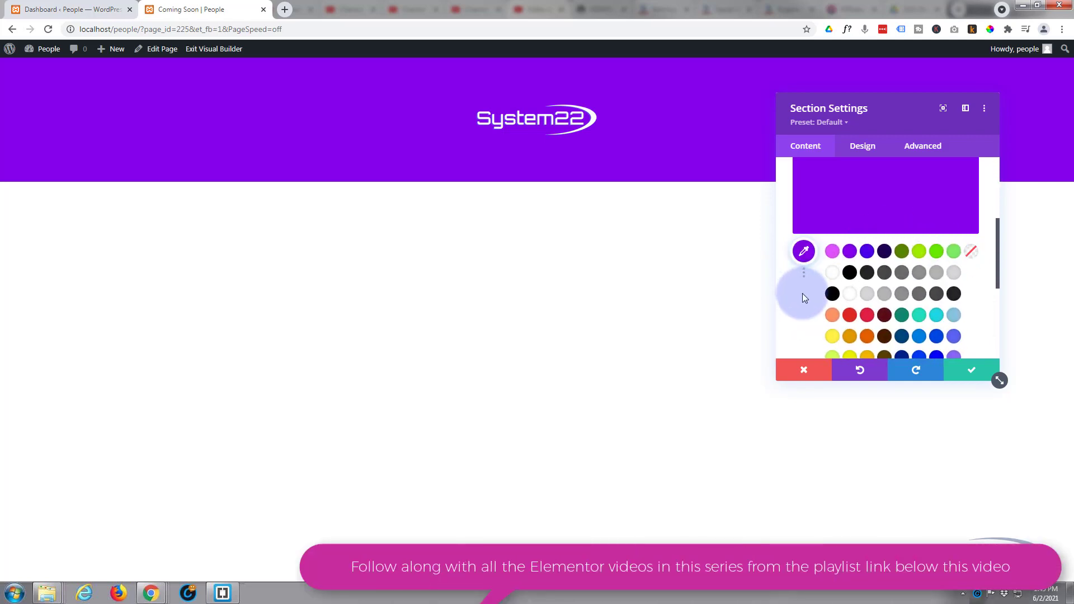
scroll(802, 293, "down", 3)
scroll(803, 297, "up", 3)
scroll(805, 305, "up", 2)
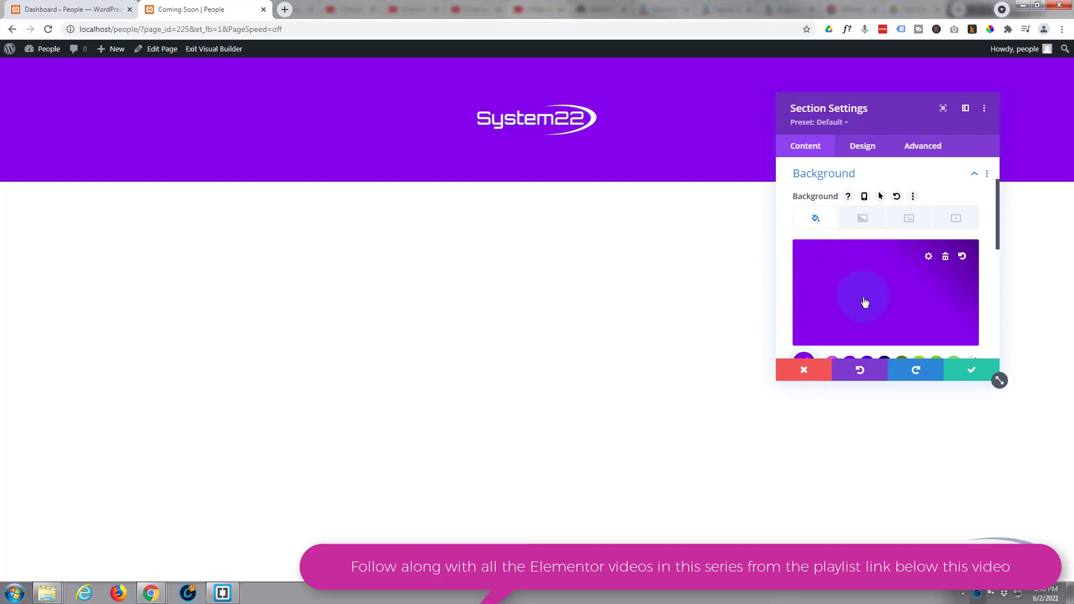
- Set the nebula image from the Media Library as the section's background image
left_click(910, 218)
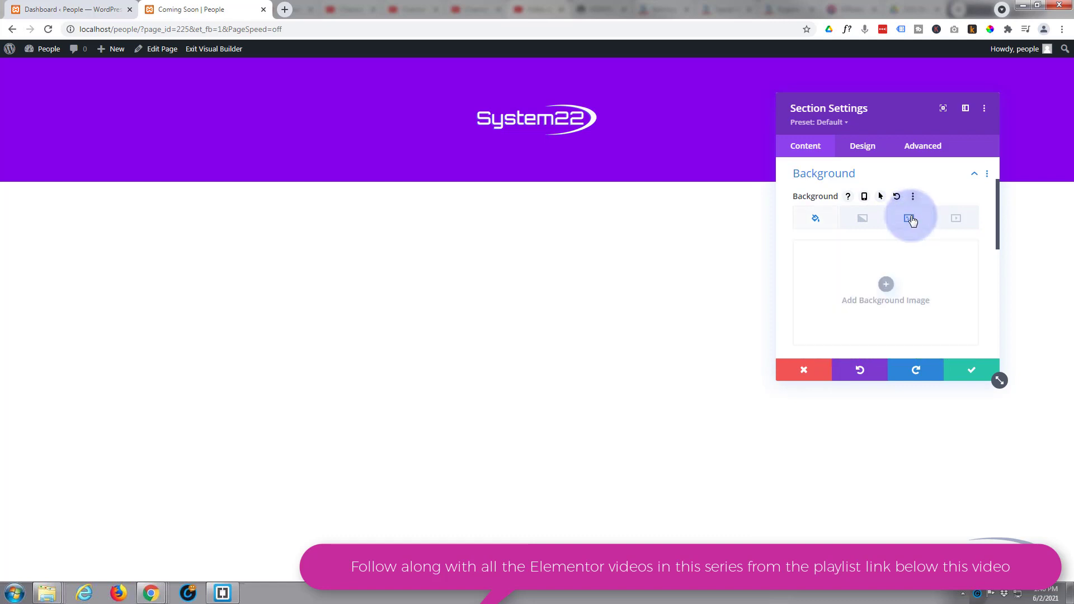
left_click(888, 284)
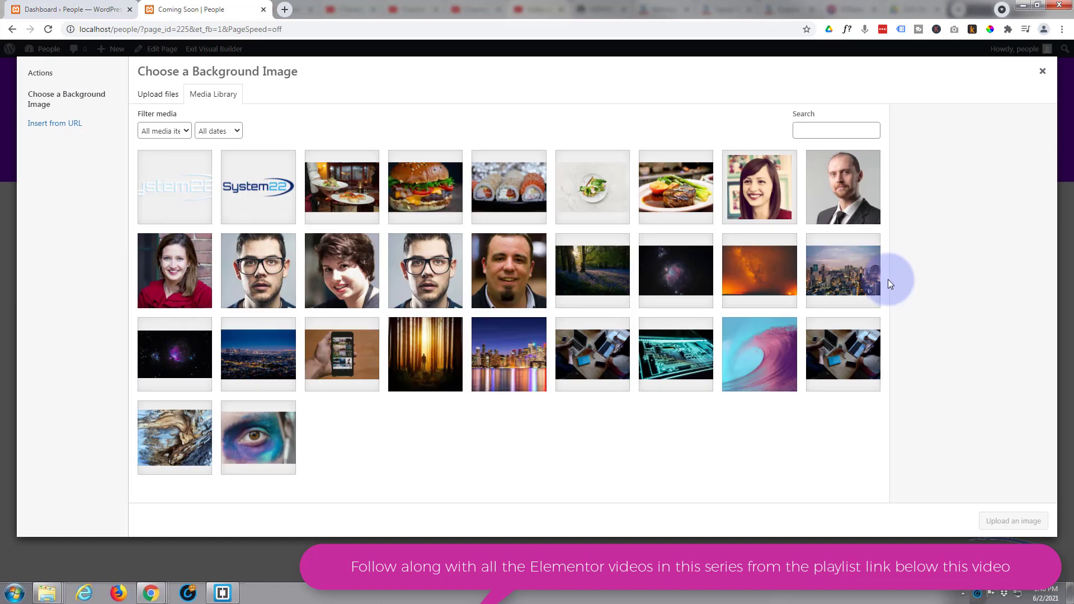
left_click(702, 278)
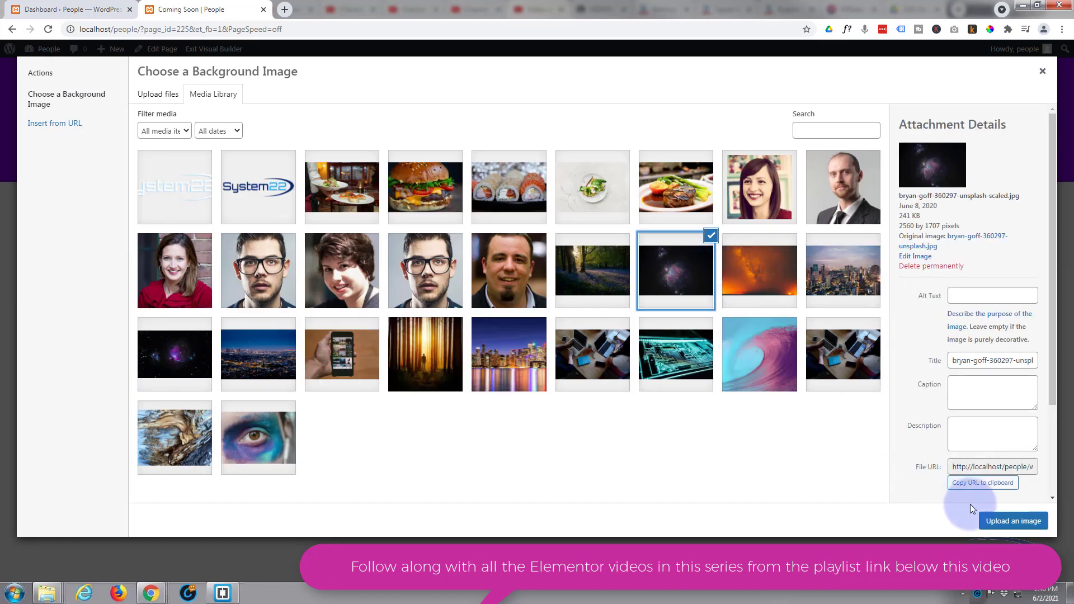
left_click(1014, 520)
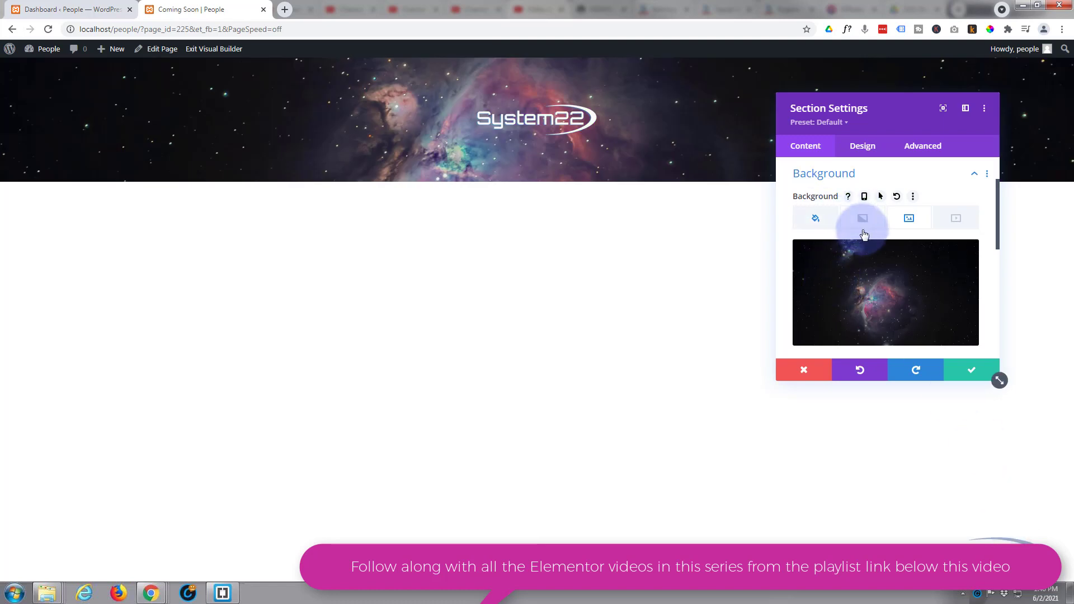
left_click(909, 219)
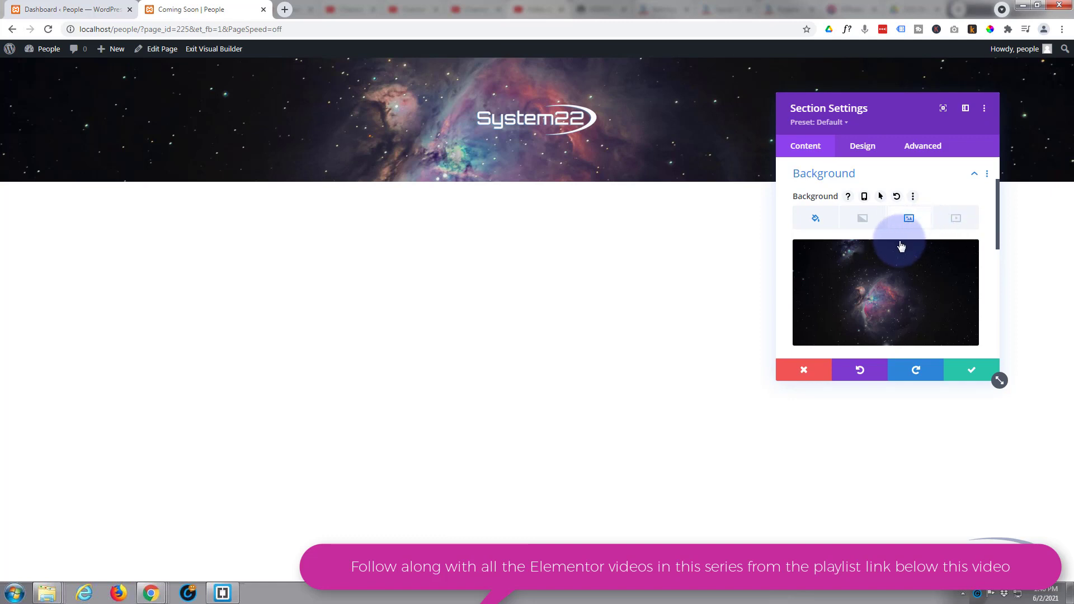
mouse_move(899, 247)
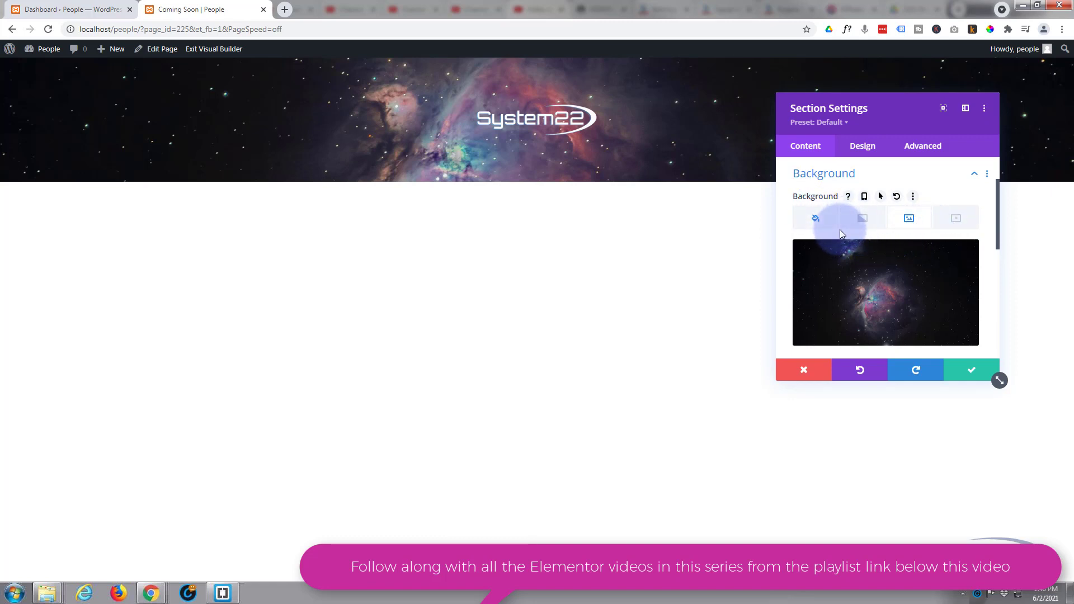
- Try the Multiply, Color Dodge and Soft Light blend modes on the nebula background
scroll(844, 251, "down", 2)
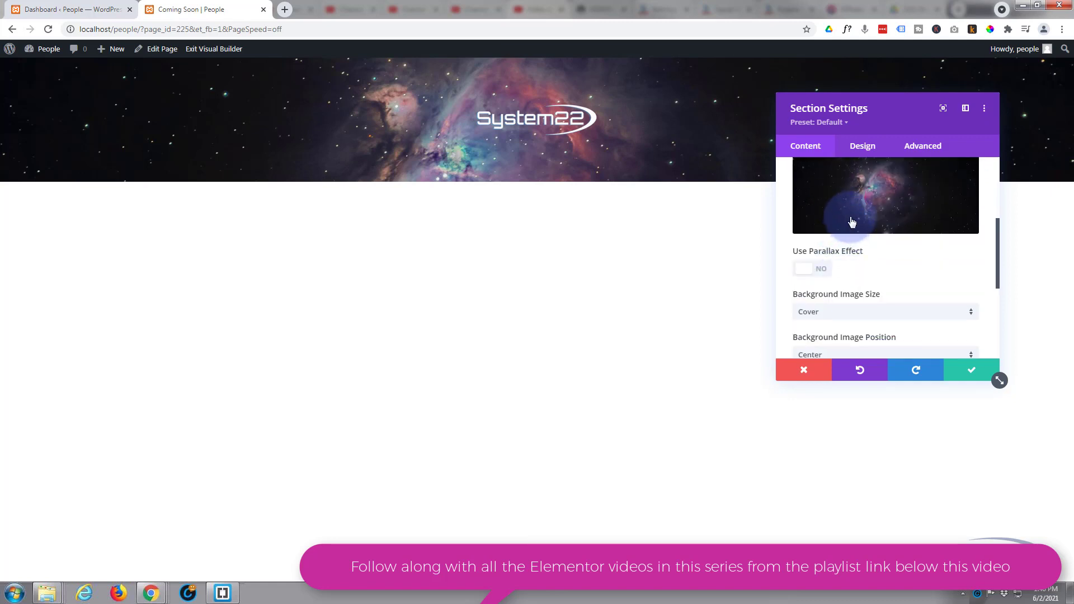
scroll(849, 221, "down", 1)
scroll(851, 221, "down", 2)
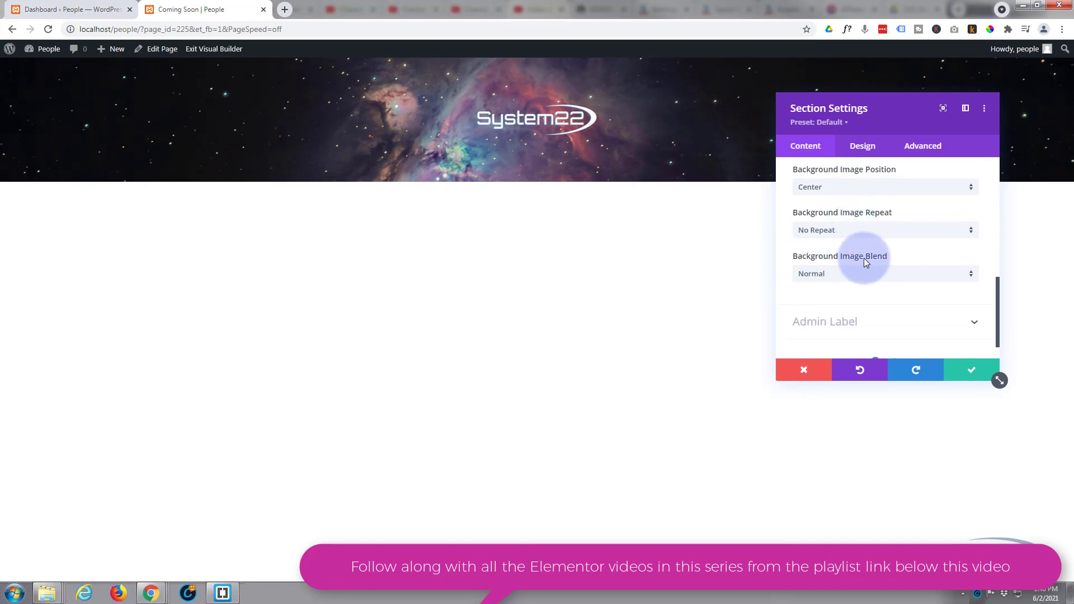
left_click(863, 274)
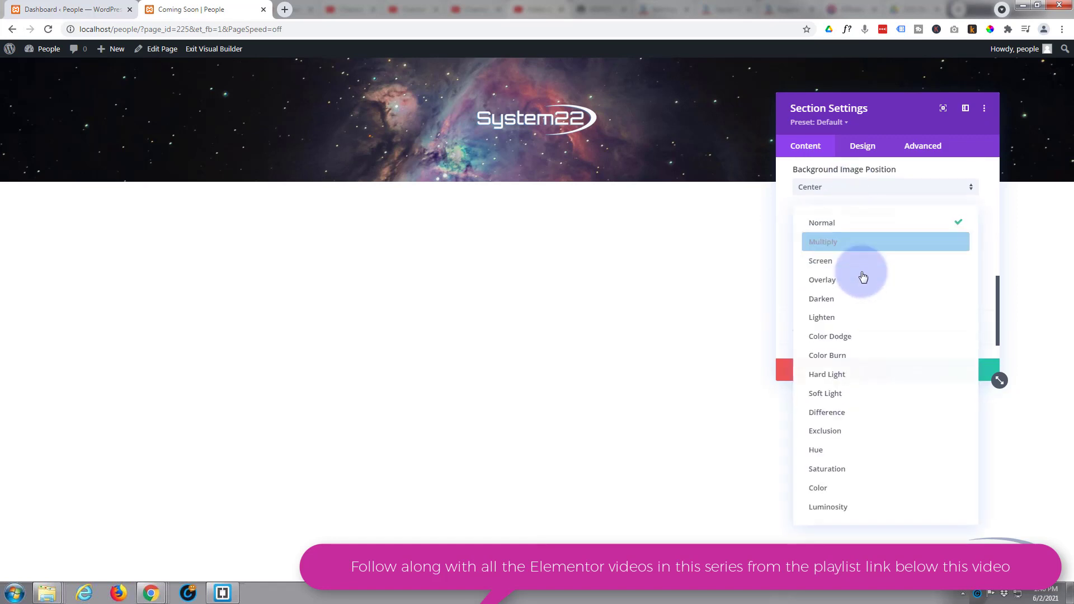
left_click(827, 243)
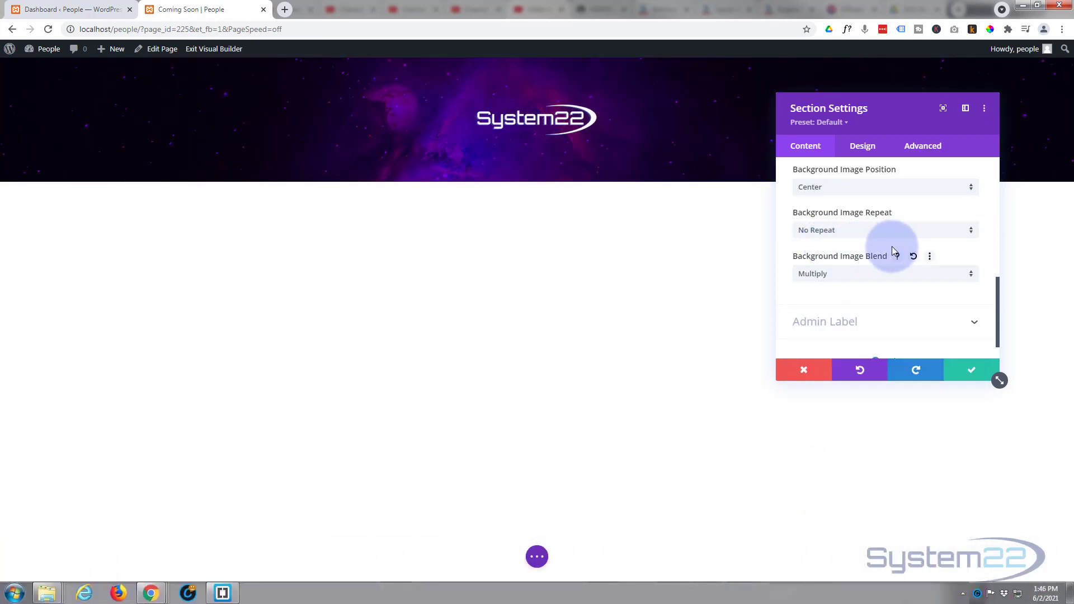
left_click(840, 278)
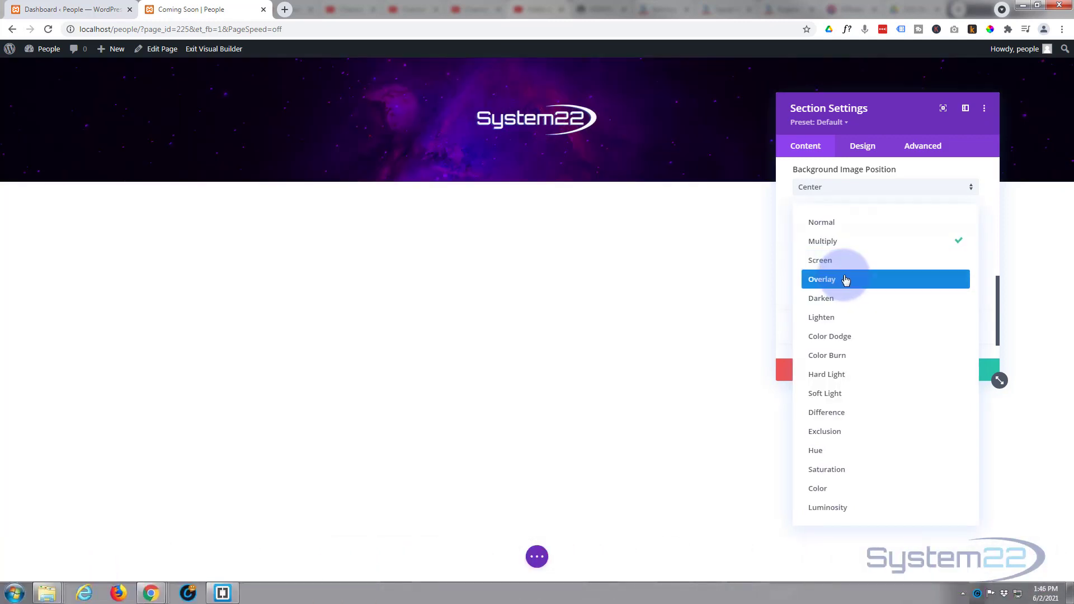
left_click(853, 339)
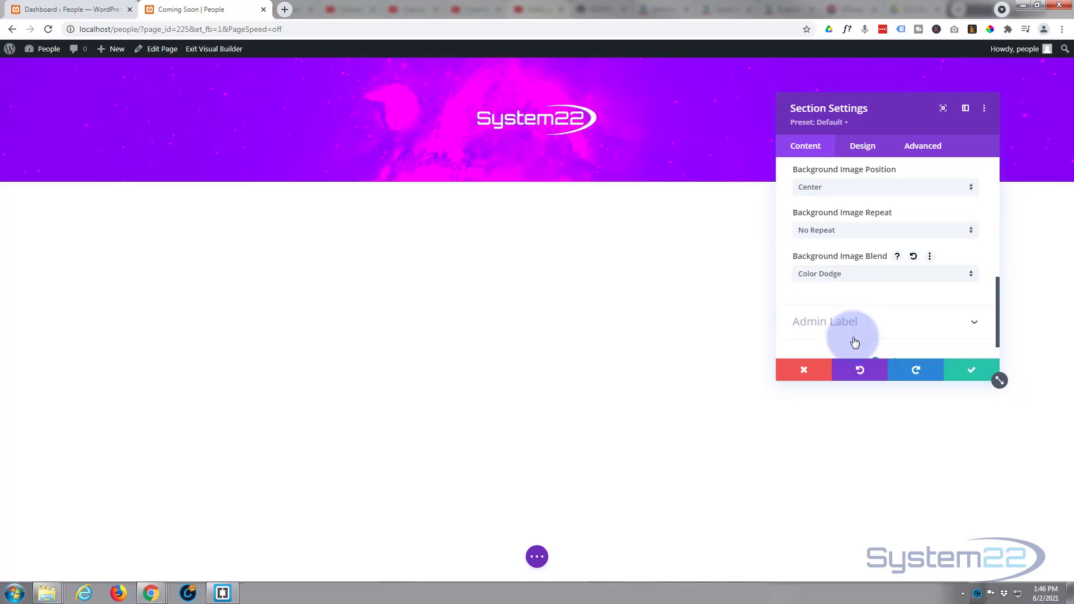
left_click(862, 272)
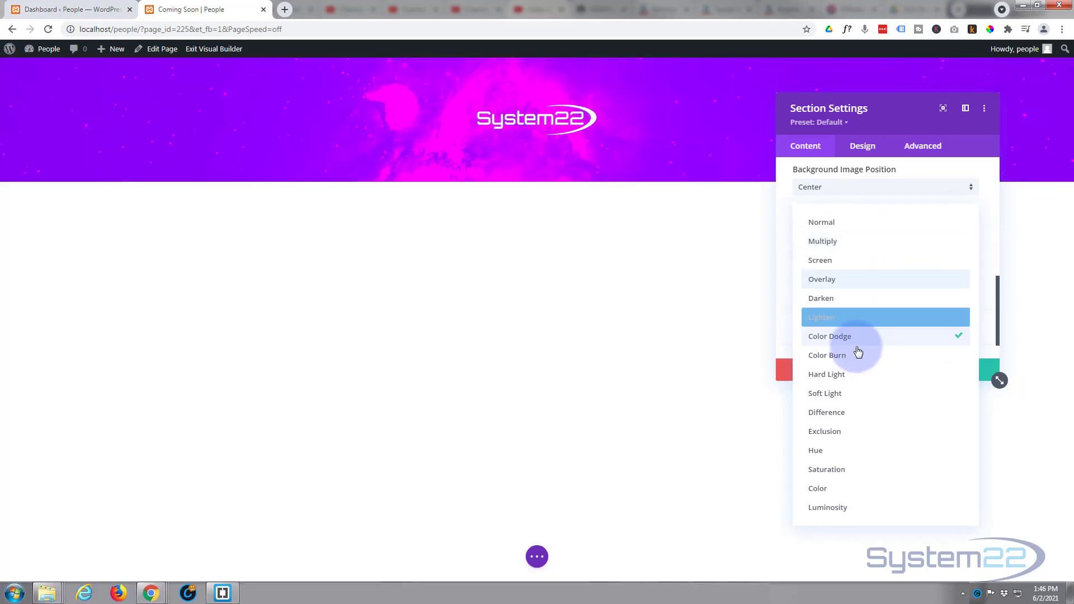
left_click(862, 398)
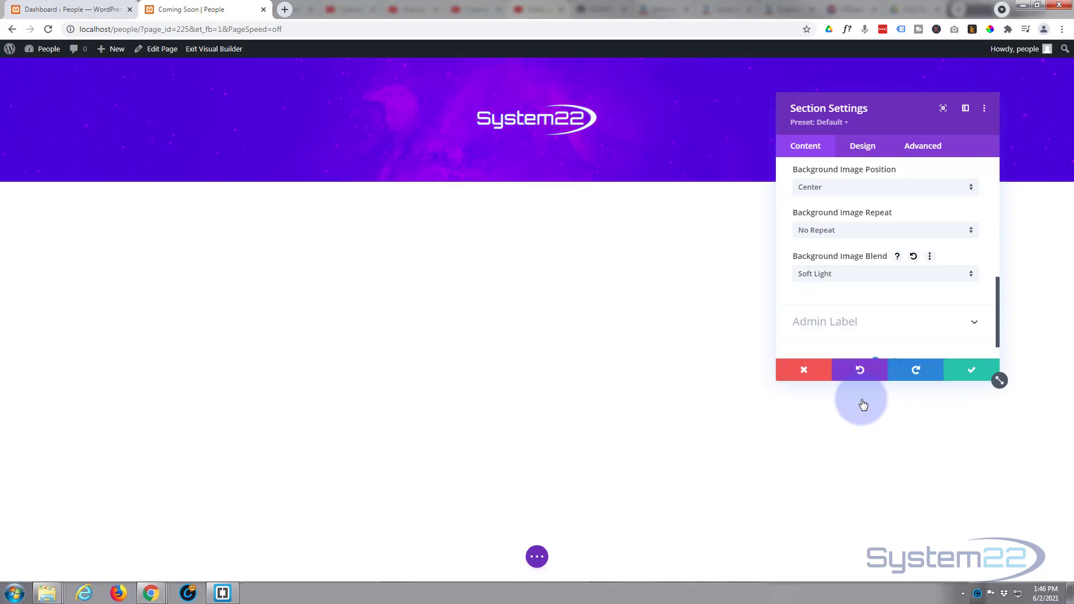
- Test Saturation, then settle on the Multiply blend and save the section settings
left_click(862, 274)
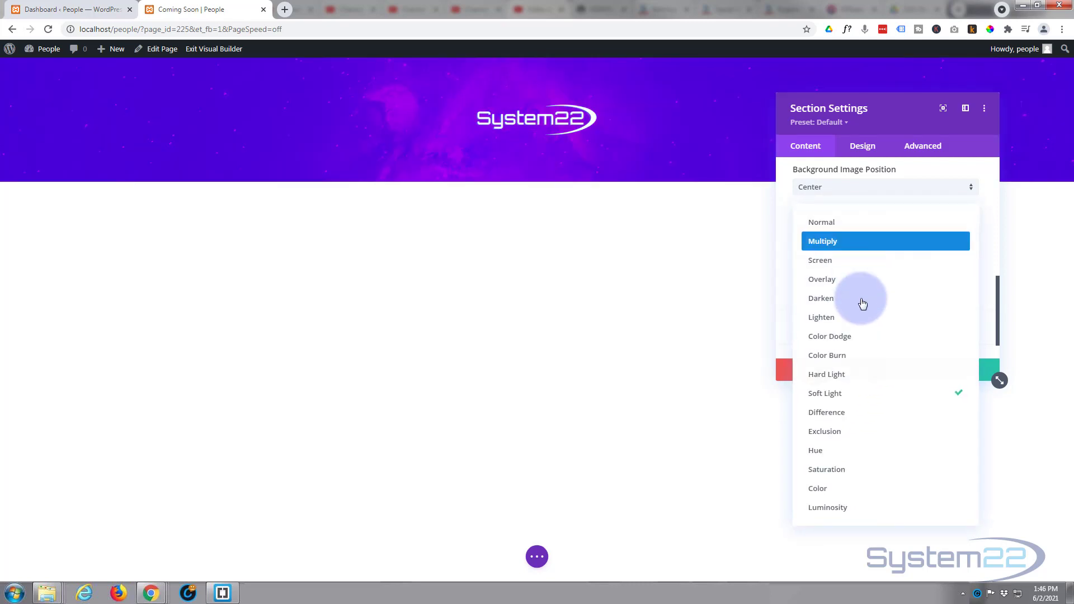
left_click(863, 470)
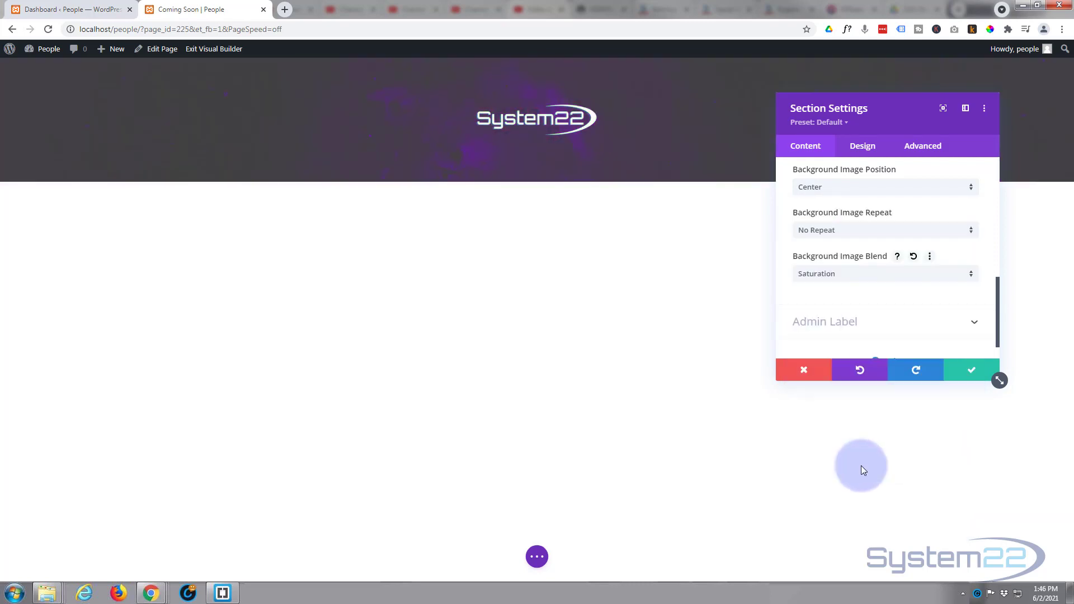
left_click(872, 278)
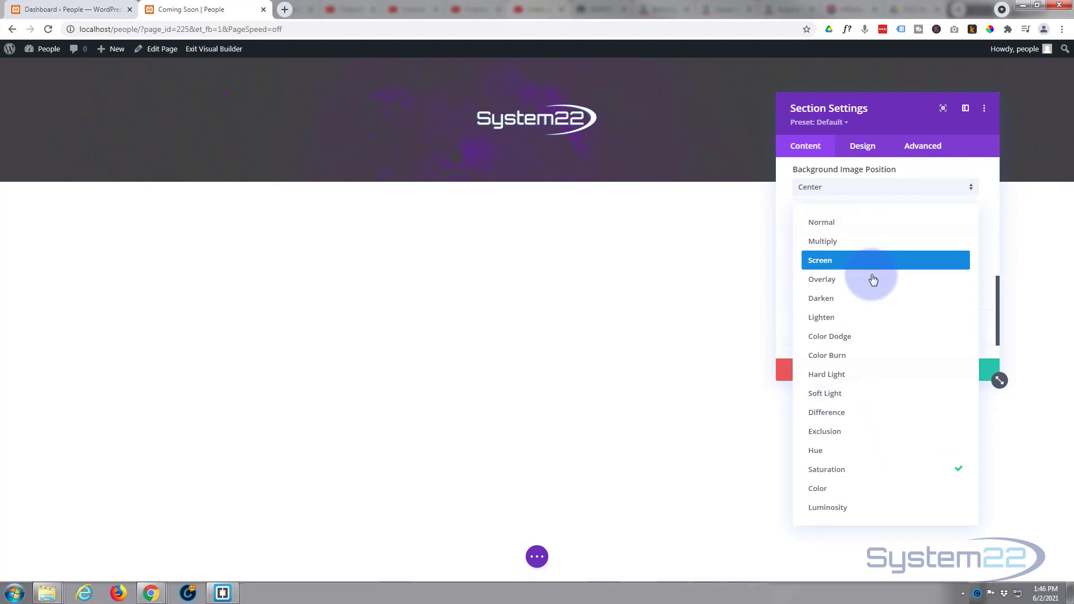
left_click(819, 244)
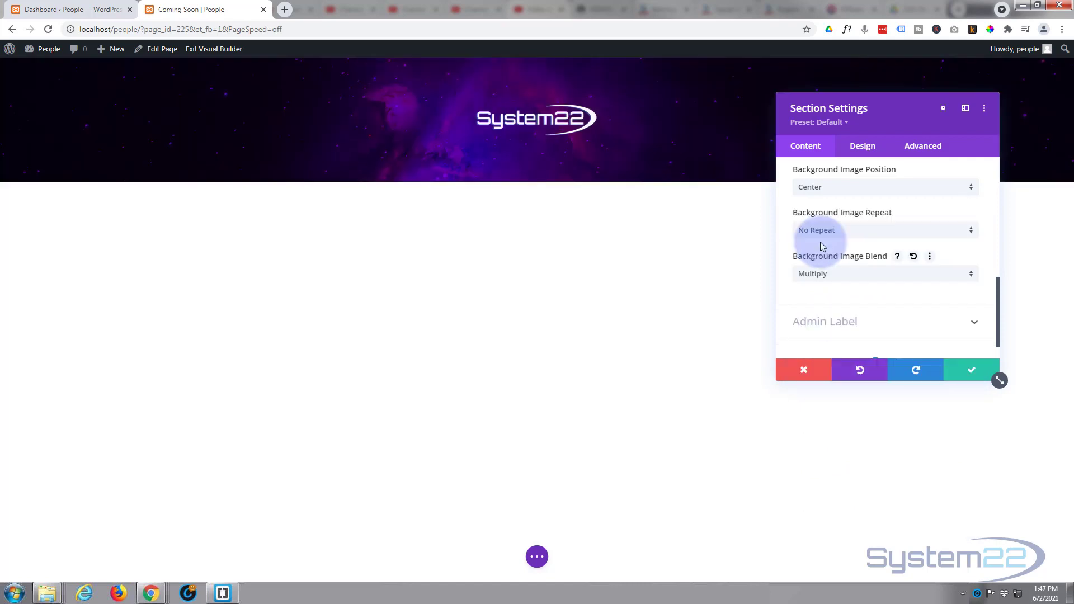
left_click(970, 371)
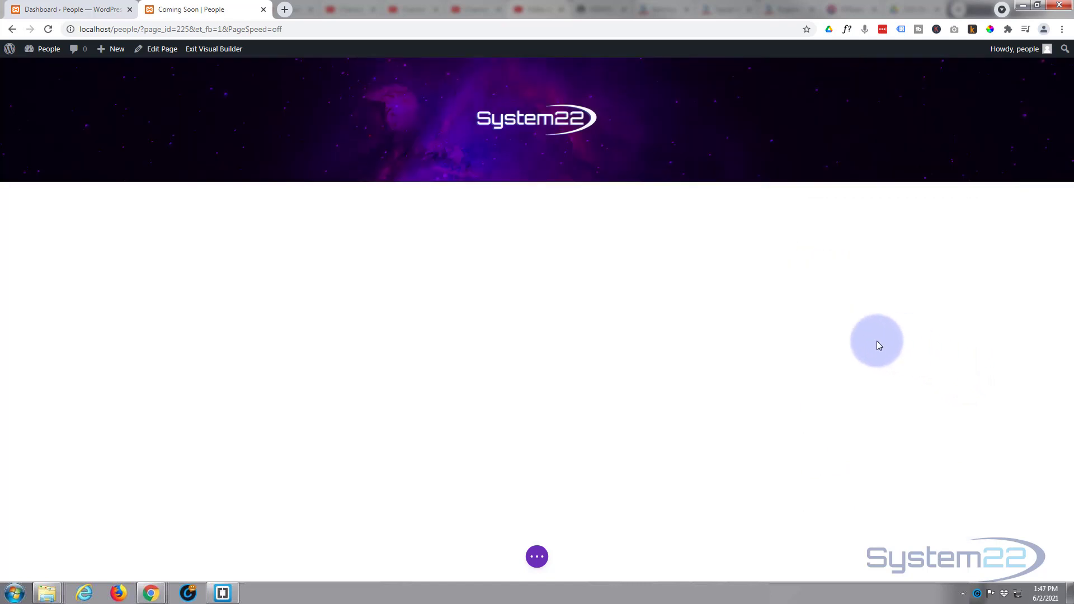
mouse_move(522, 98)
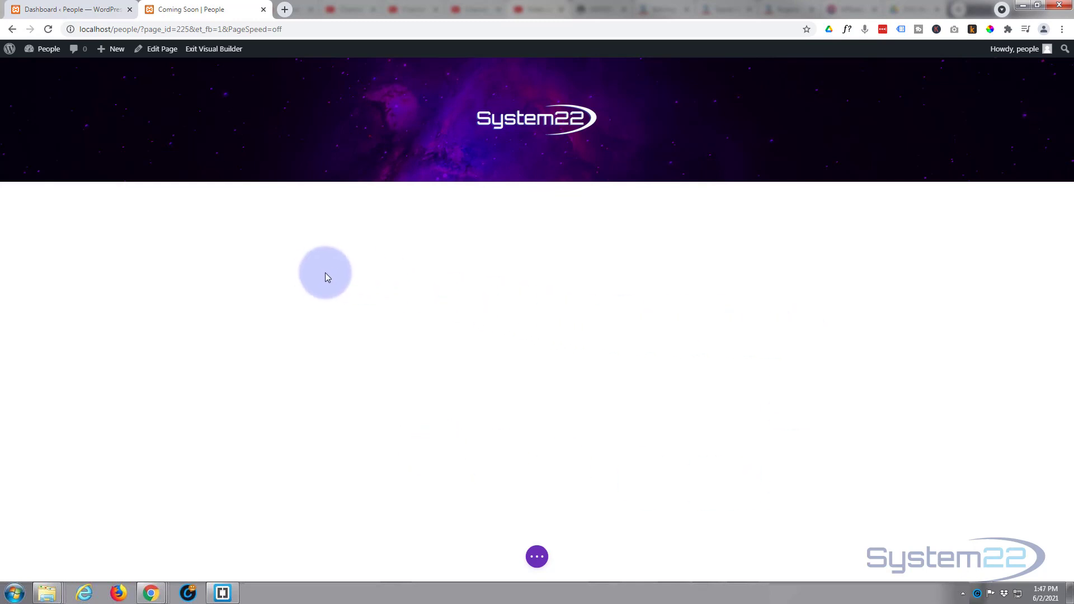
- Set the hero section's Sizing height to 100vh and save
mouse_move(59, 100)
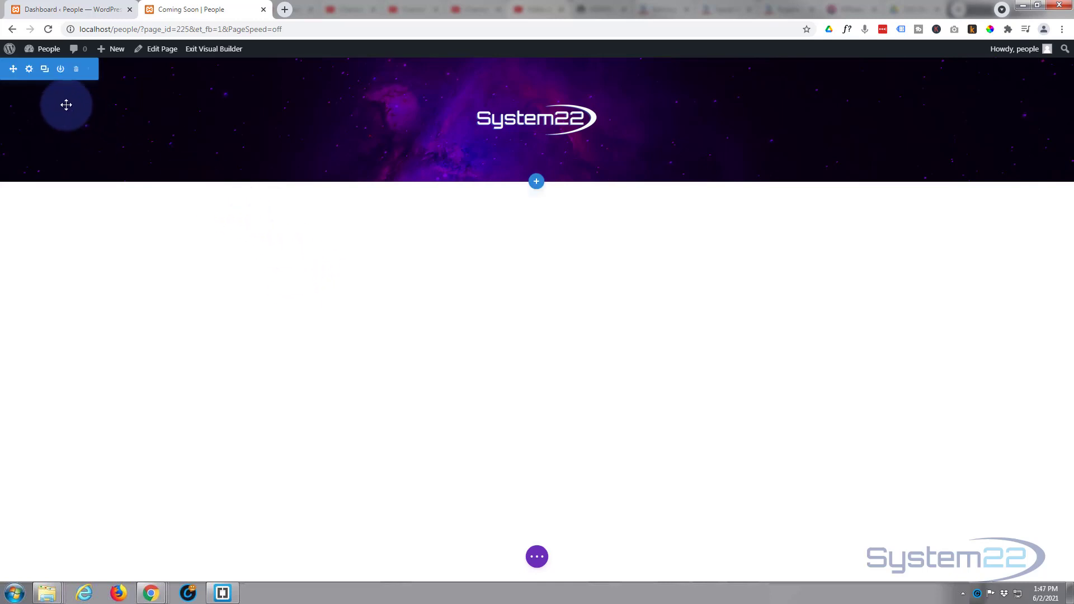
left_click(29, 69)
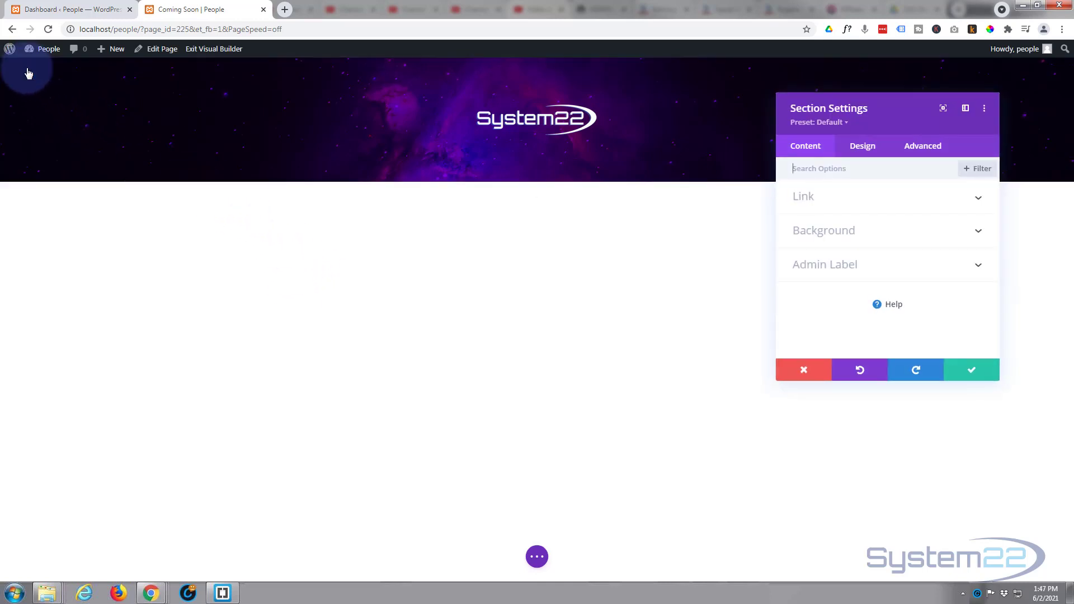
left_click(858, 148)
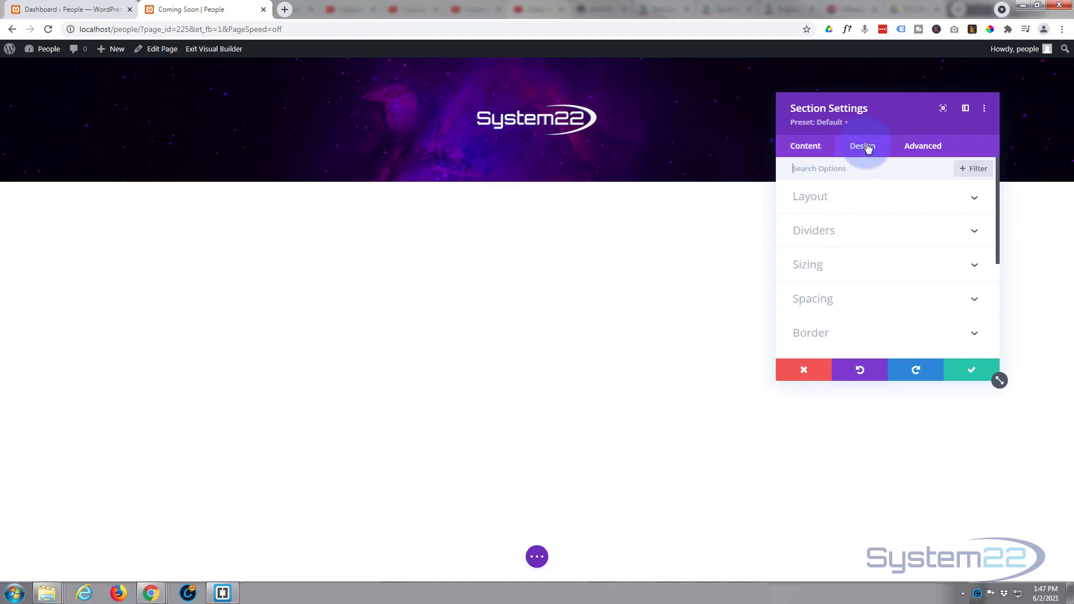
left_click(880, 264)
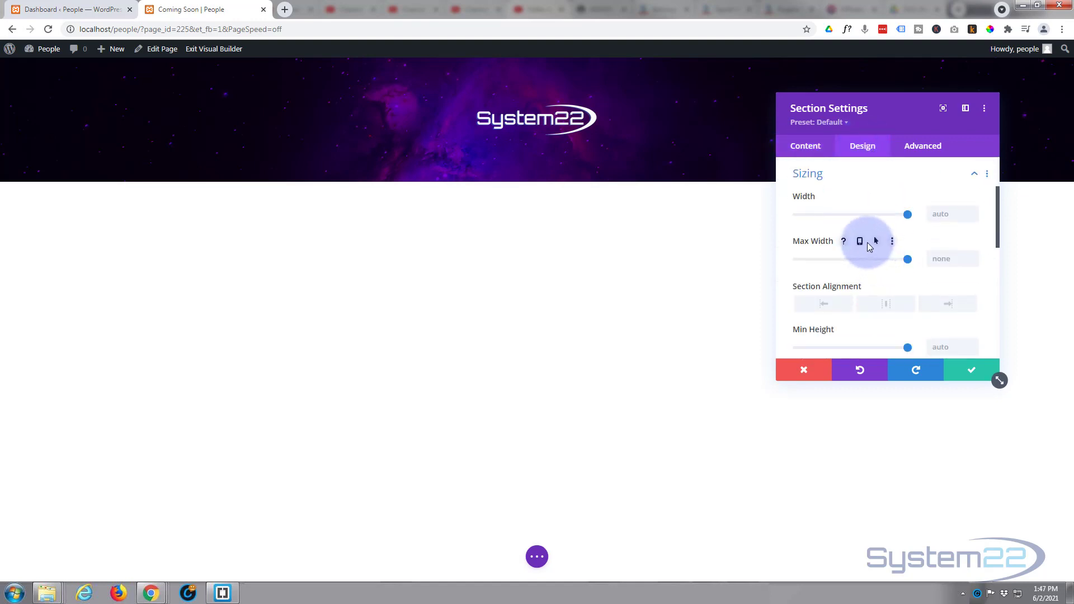
scroll(867, 244, "down", 2)
left_click(936, 280)
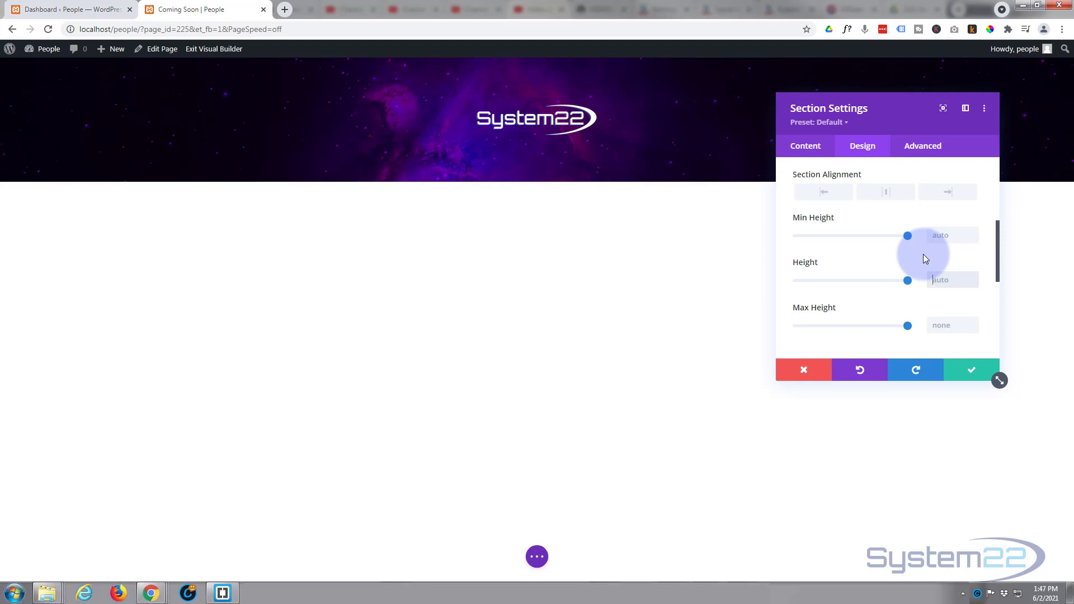
type("vh")
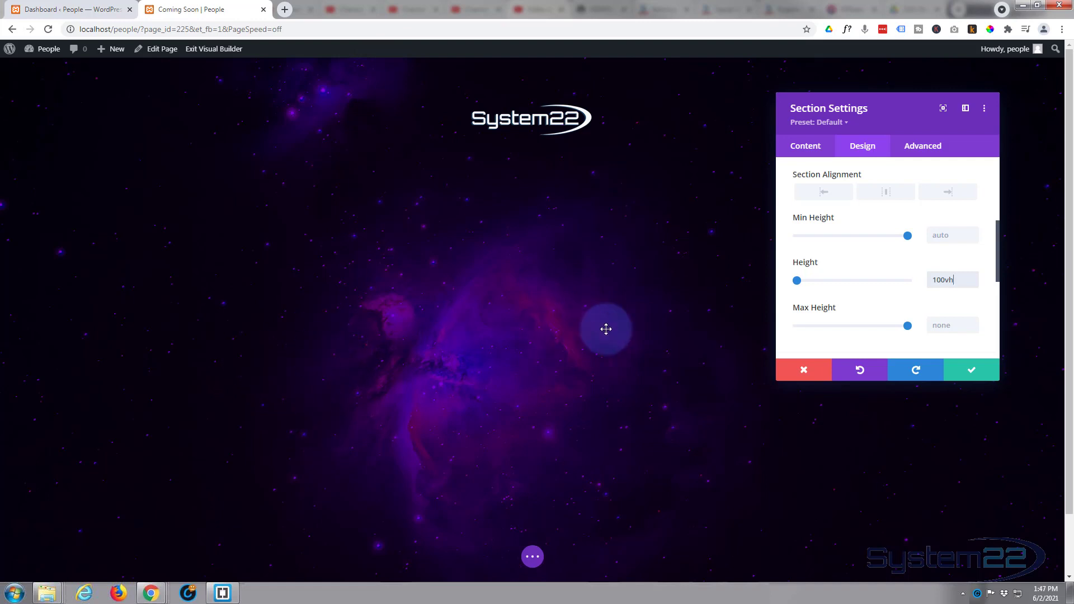
left_click(978, 373)
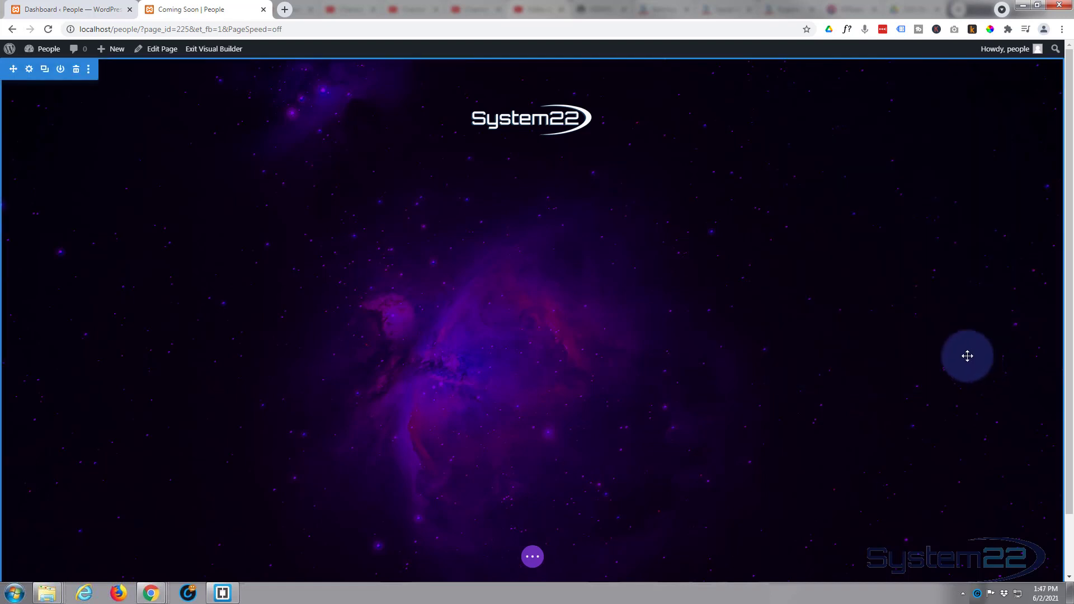
- Add a Countdown Timer module under the logo titled 'Site Coming Soon'
mouse_move(534, 119)
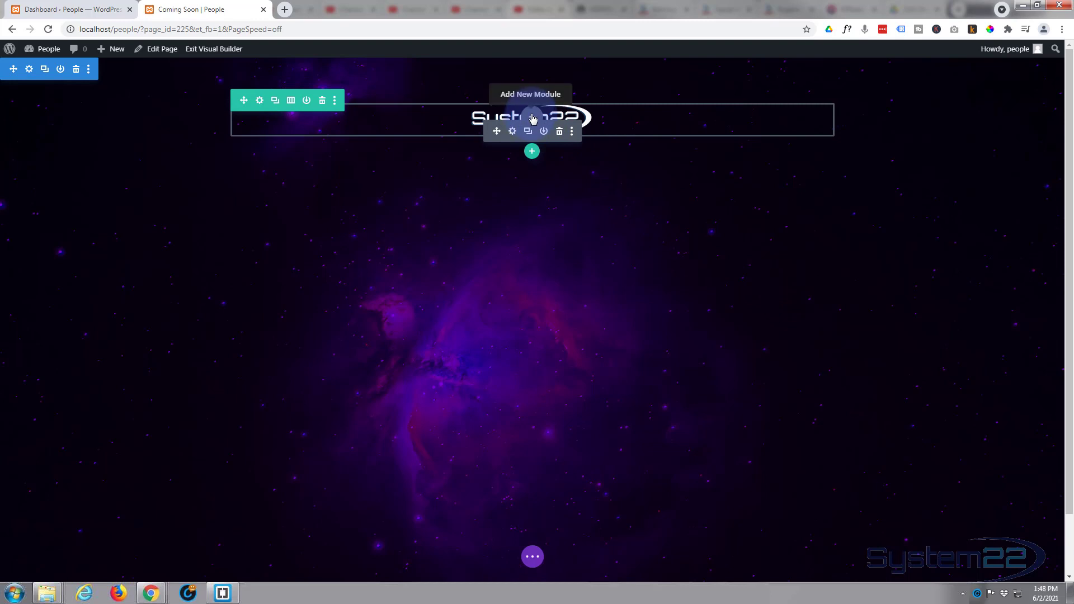
left_click(532, 119)
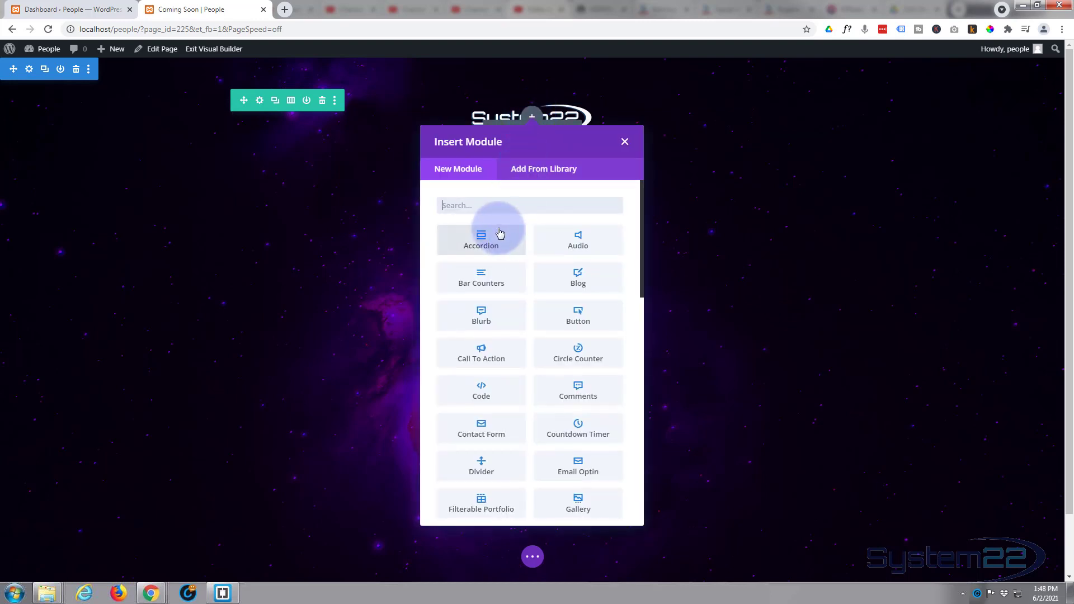
scroll(500, 232, "down", 2)
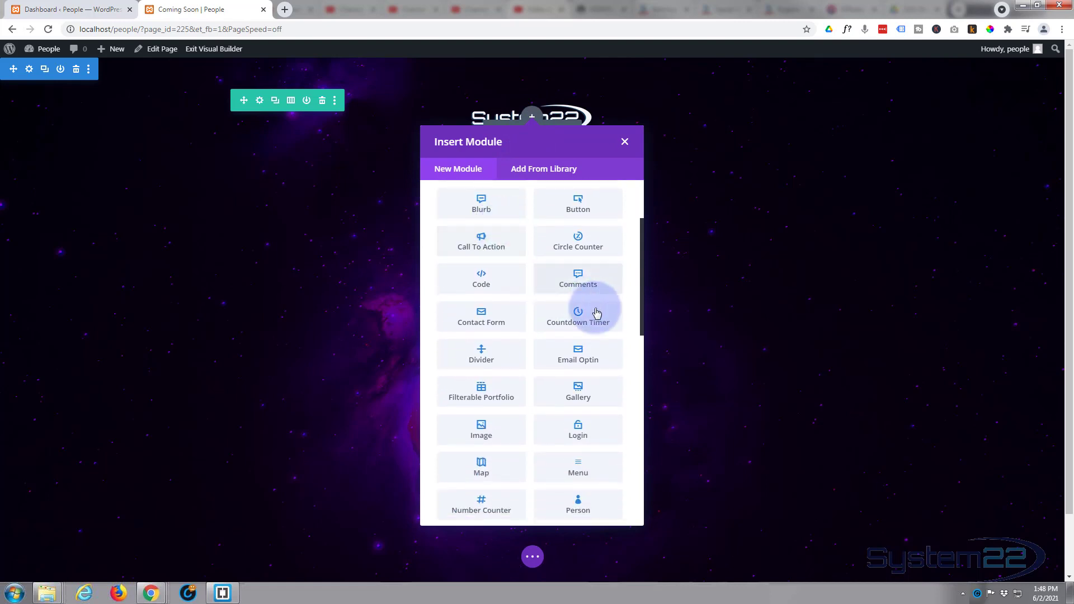
left_click(591, 322)
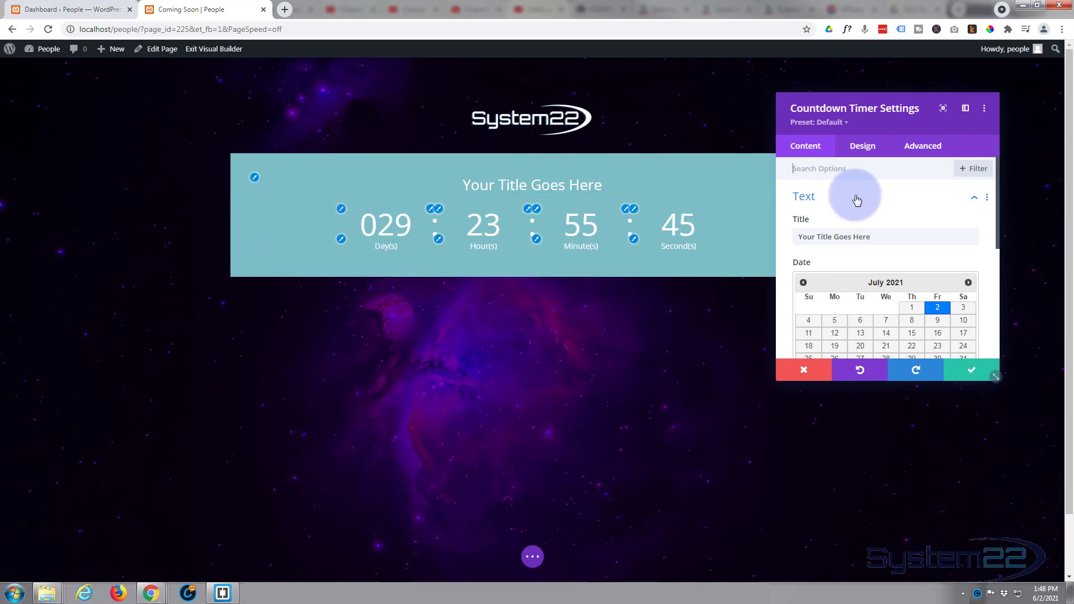
left_click_drag(877, 239, 784, 239)
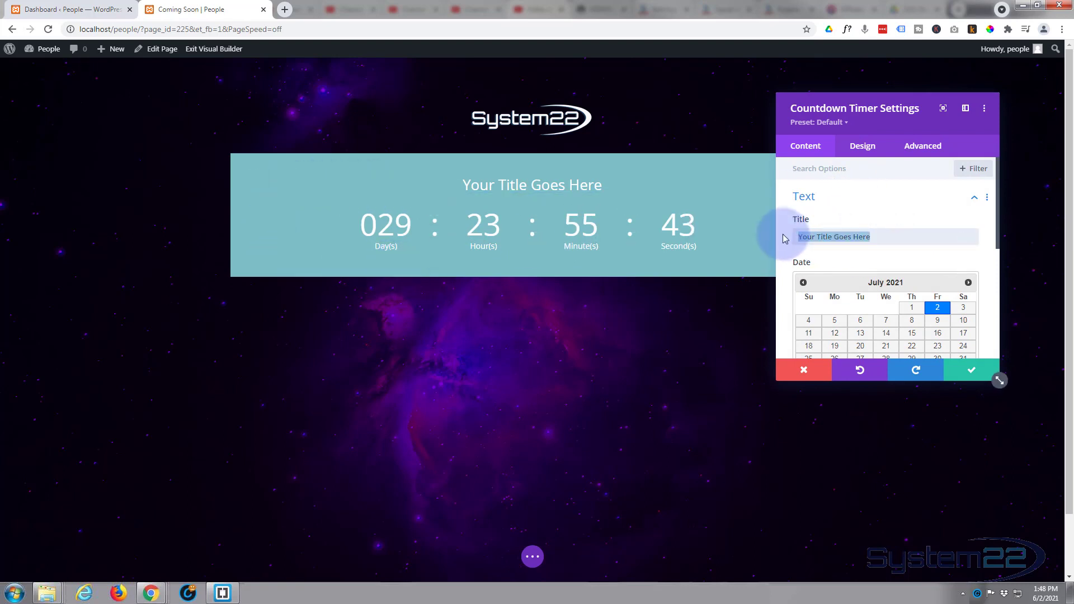
type("Sit")
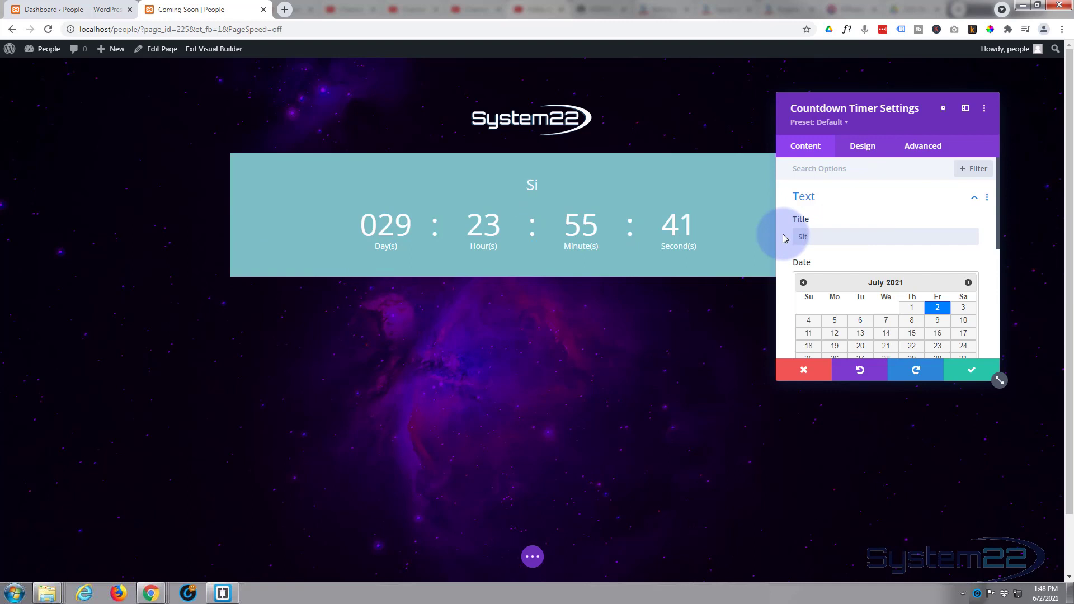
type("e Coming ")
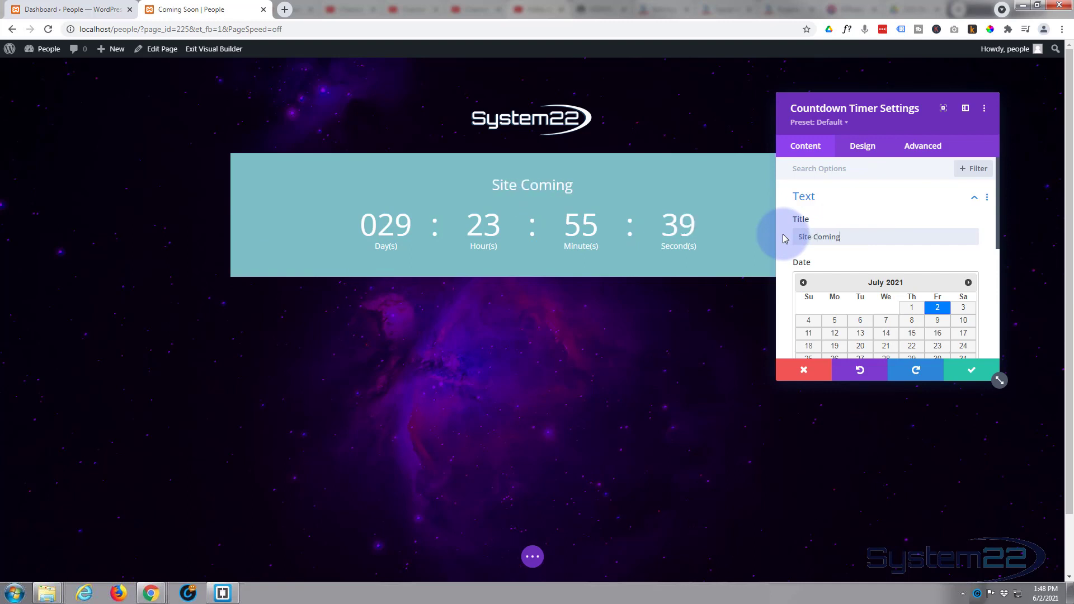
type("Soon")
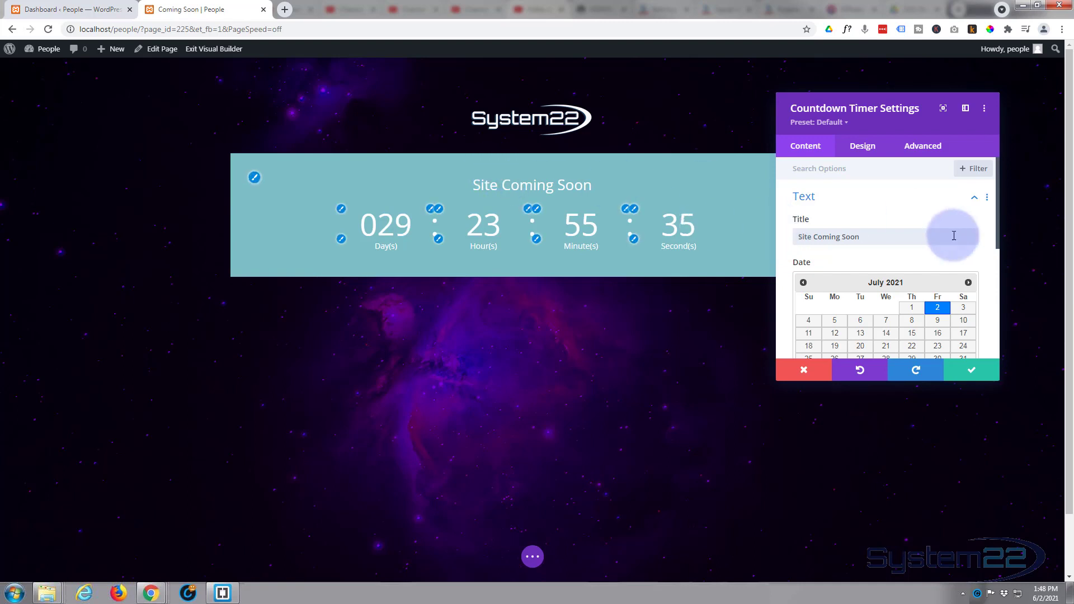
- Set the countdown end date to July 4, 2021 at 09:00
scroll(879, 229, "down", 1)
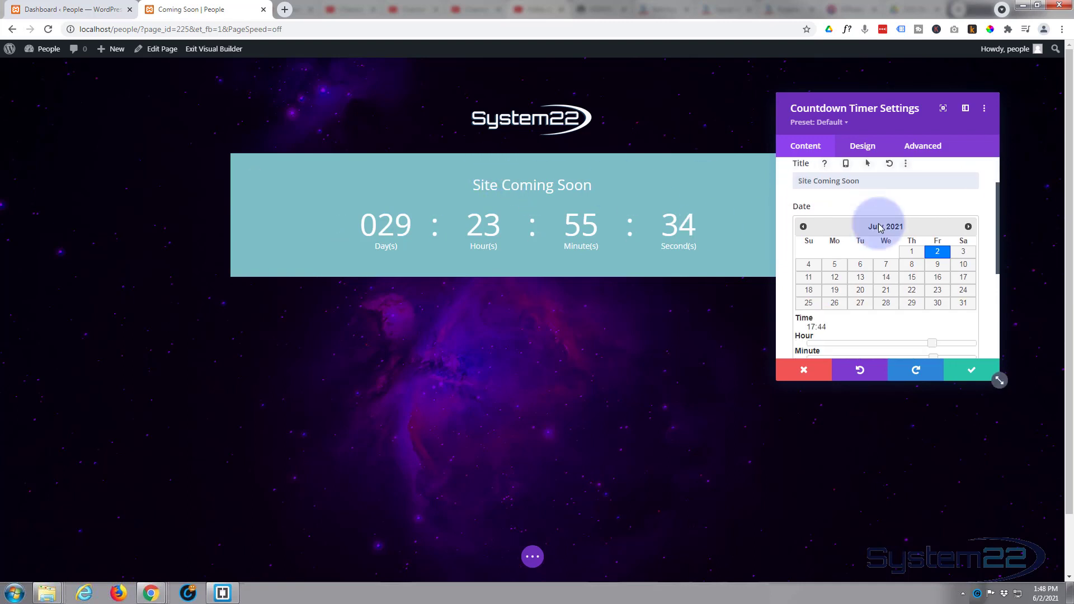
left_click(803, 227)
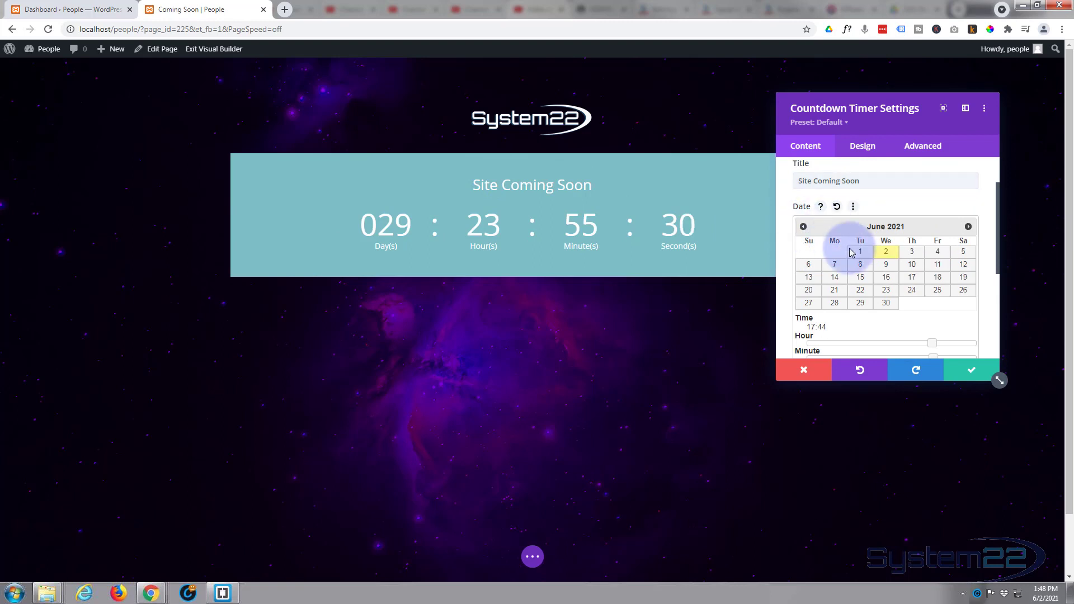
left_click(968, 226)
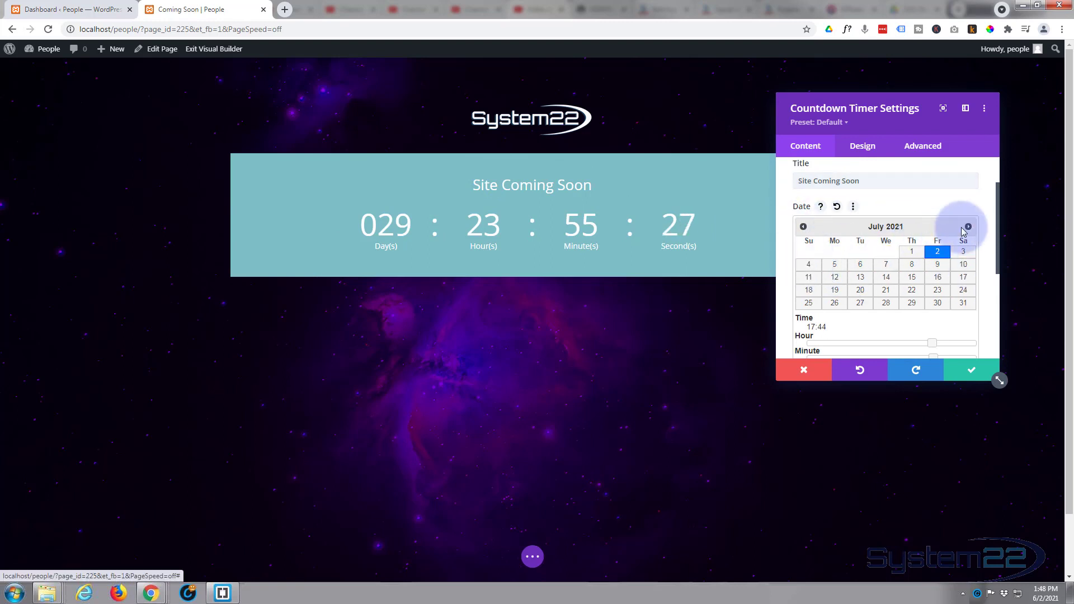
left_click(812, 267)
scroll(810, 268, "down", 2)
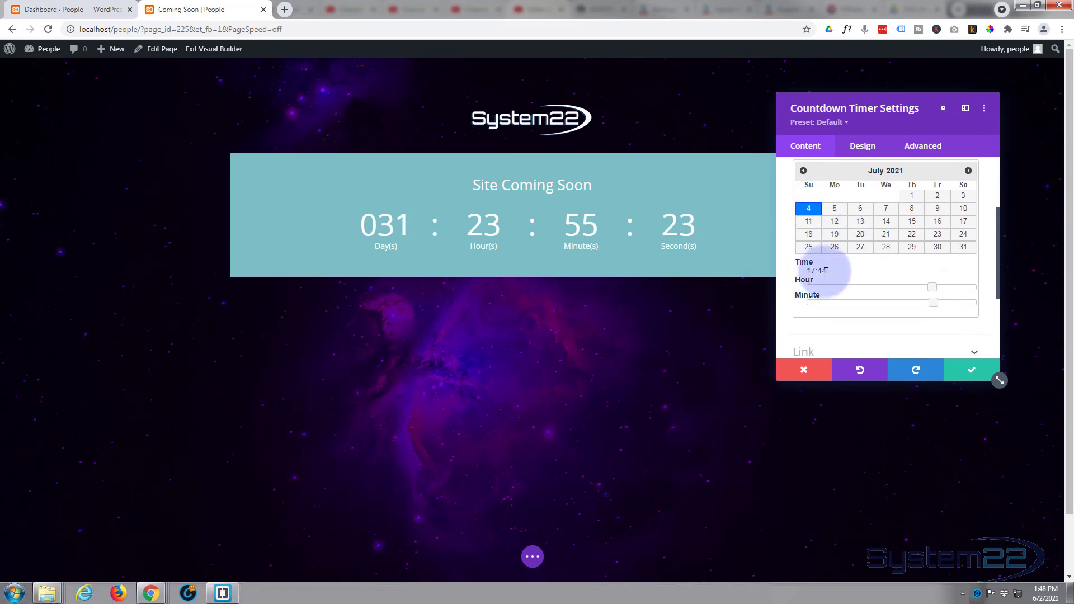
left_click_drag(933, 289, 874, 287)
left_click_drag(932, 302, 802, 306)
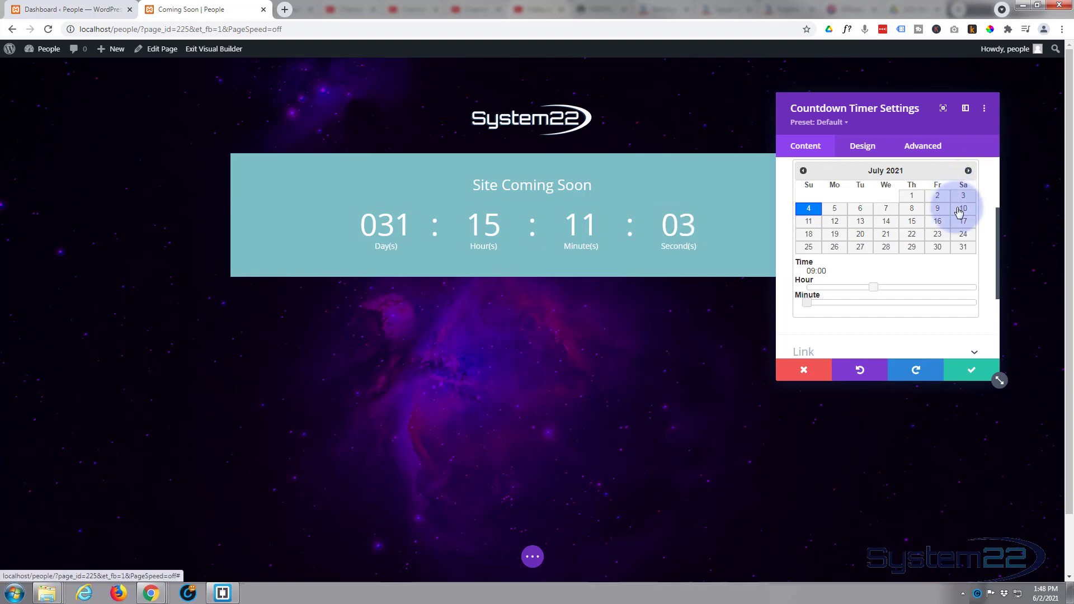
scroll(882, 286, "down", 3)
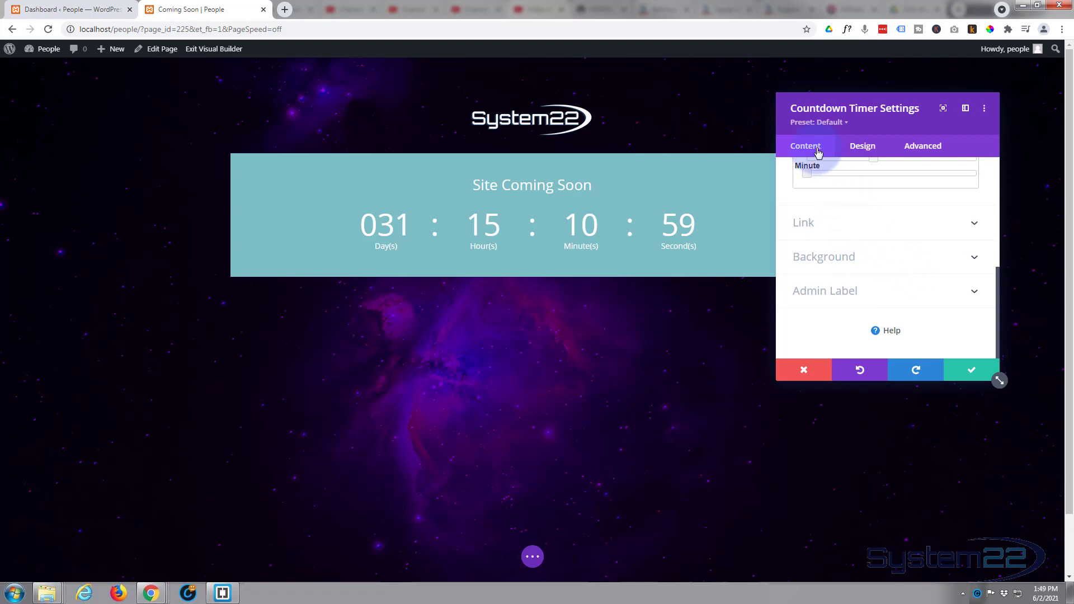
- Remove the countdown box's teal background colour, review its design options, and save
left_click(885, 266)
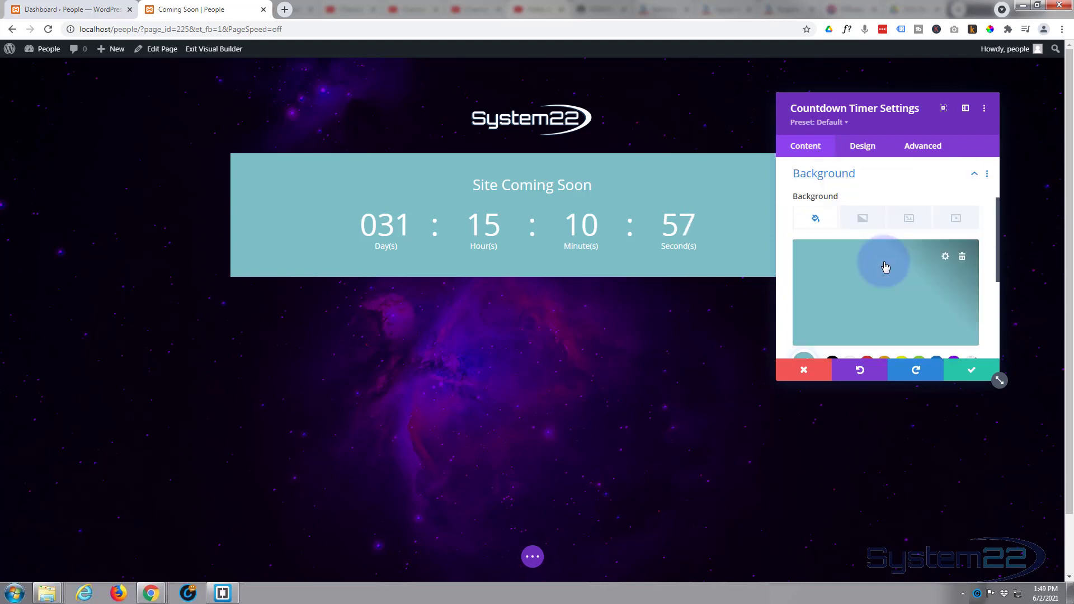
left_click(962, 259)
scroll(917, 268, "down", 2)
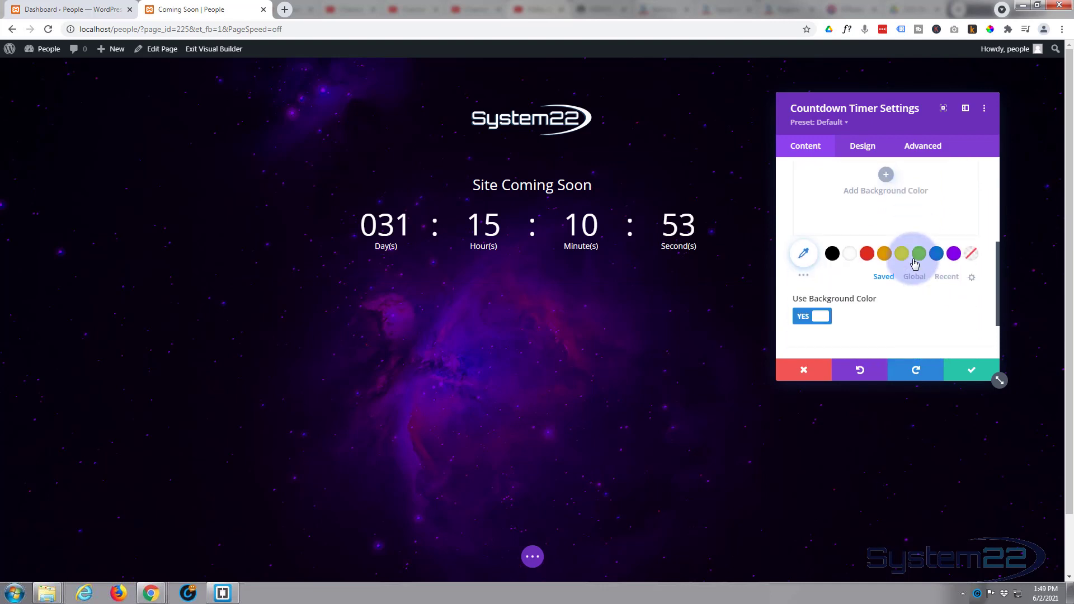
scroll(908, 262, "up", 2)
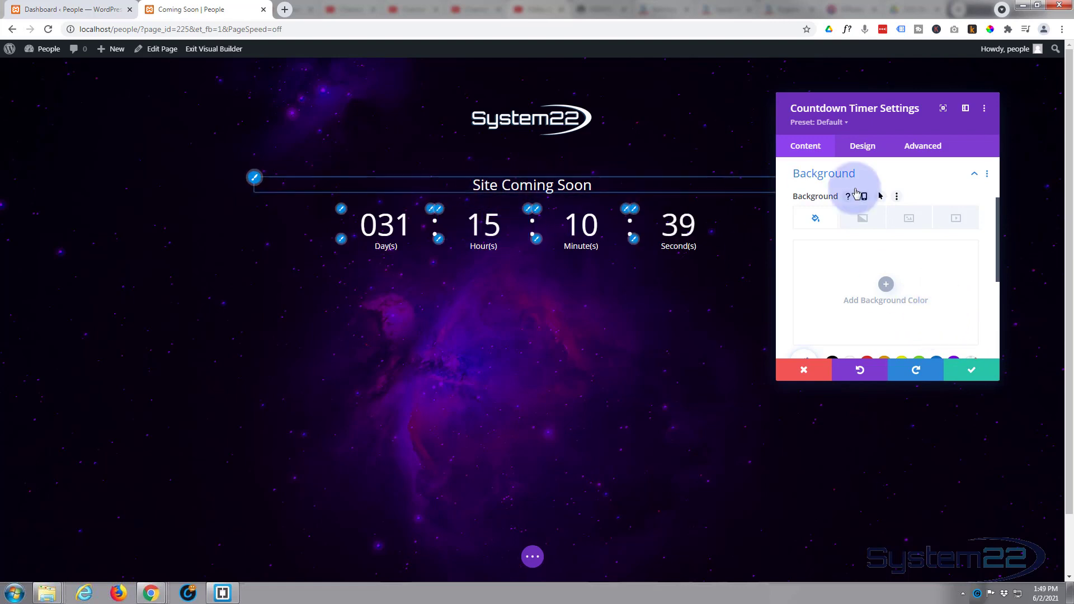
left_click(864, 151)
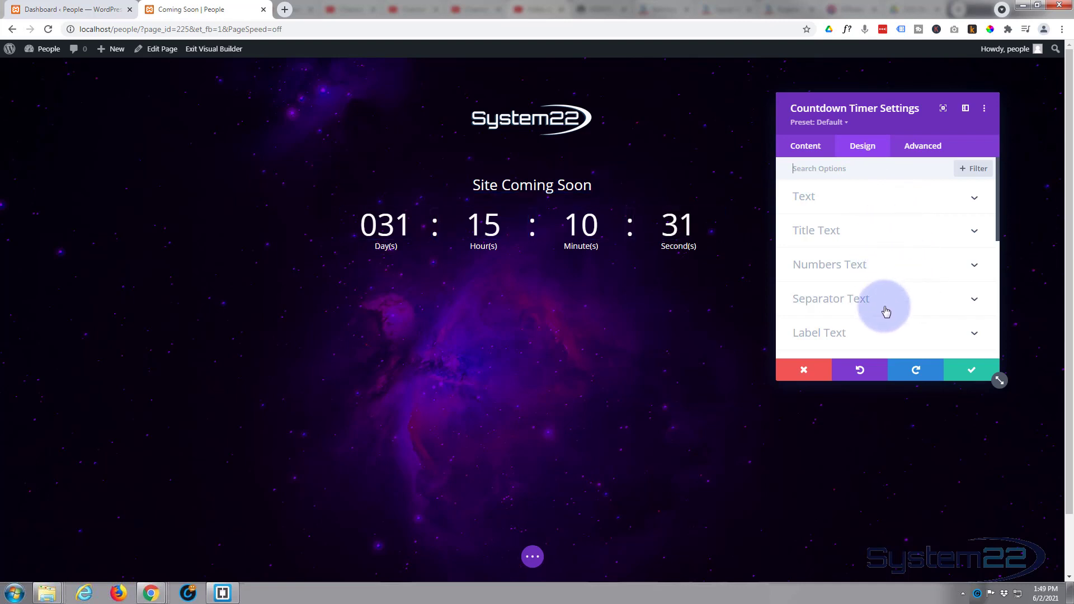
scroll(879, 318, "down", 1)
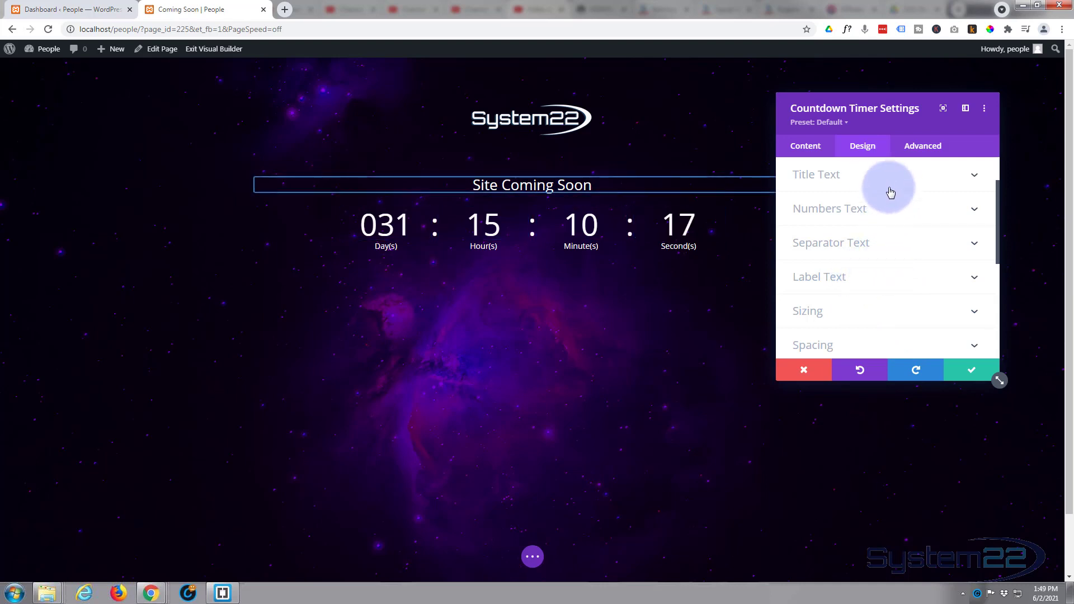
left_click(972, 371)
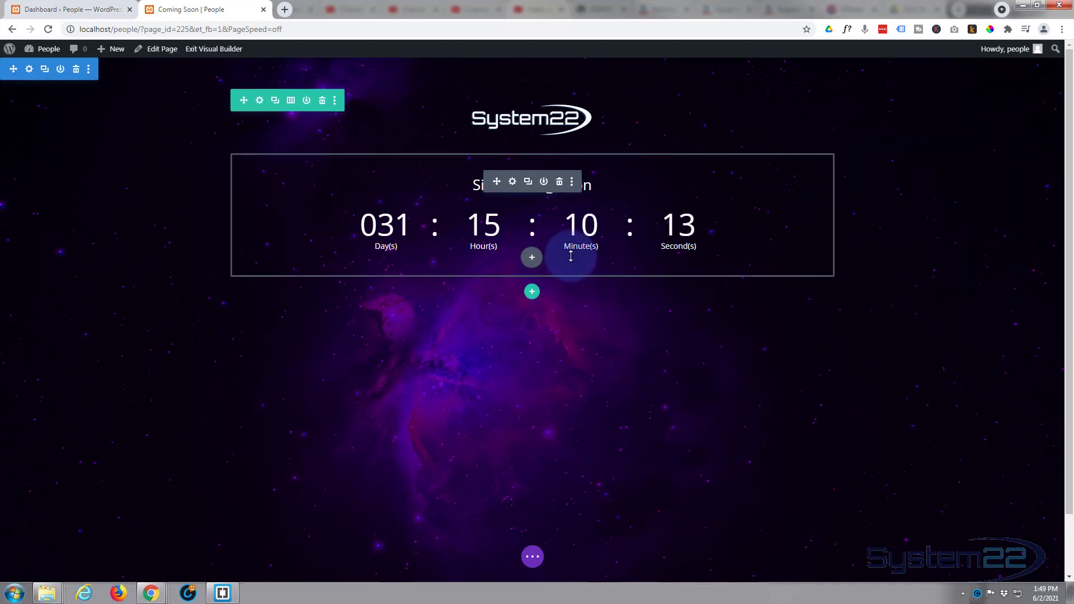
- Insert a Contact Form module below the countdown and review its Name, Email Address and Message fields
left_click(532, 259)
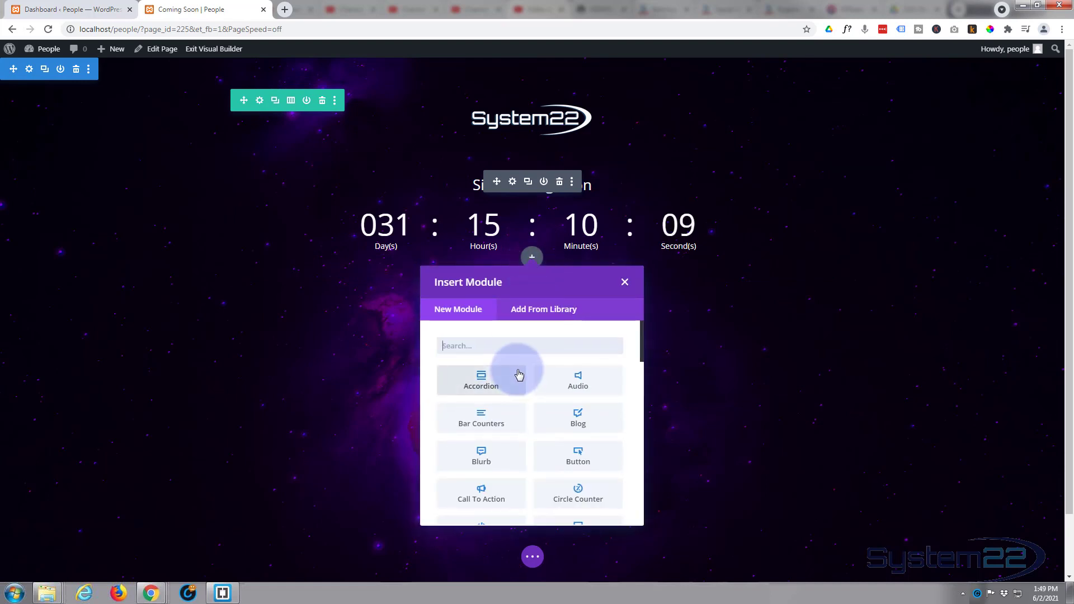
scroll(520, 373, "down", 1)
scroll(520, 373, "down", 2)
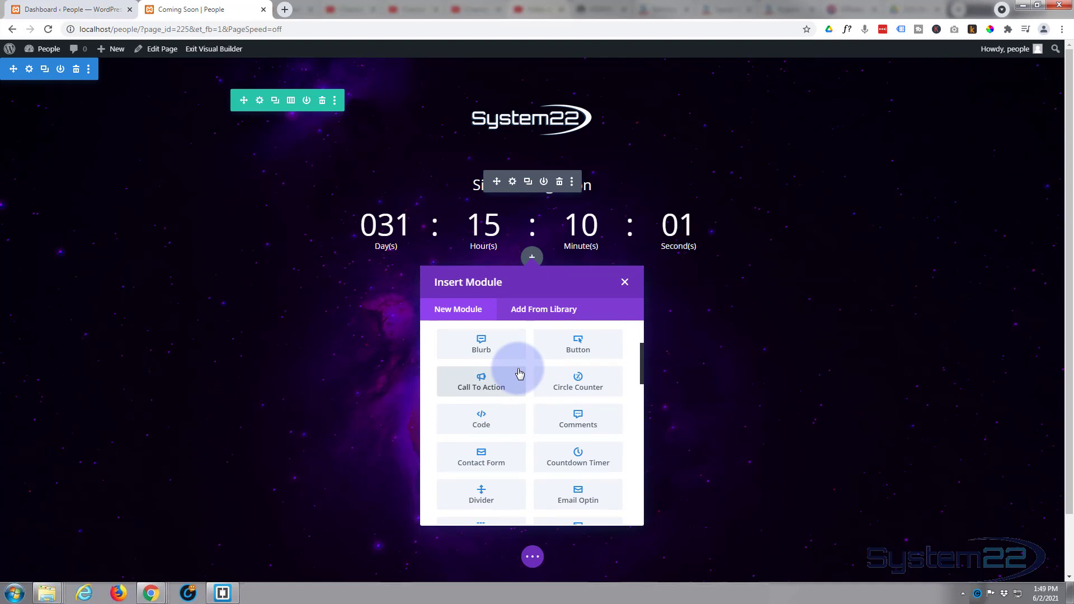
left_click(481, 456)
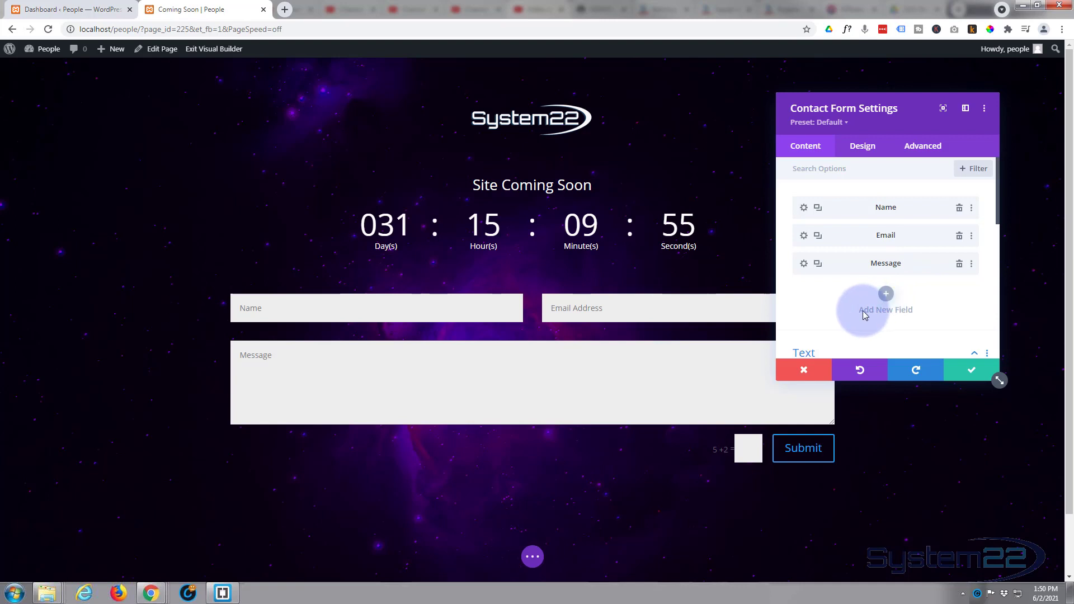
scroll(853, 314, "down", 1)
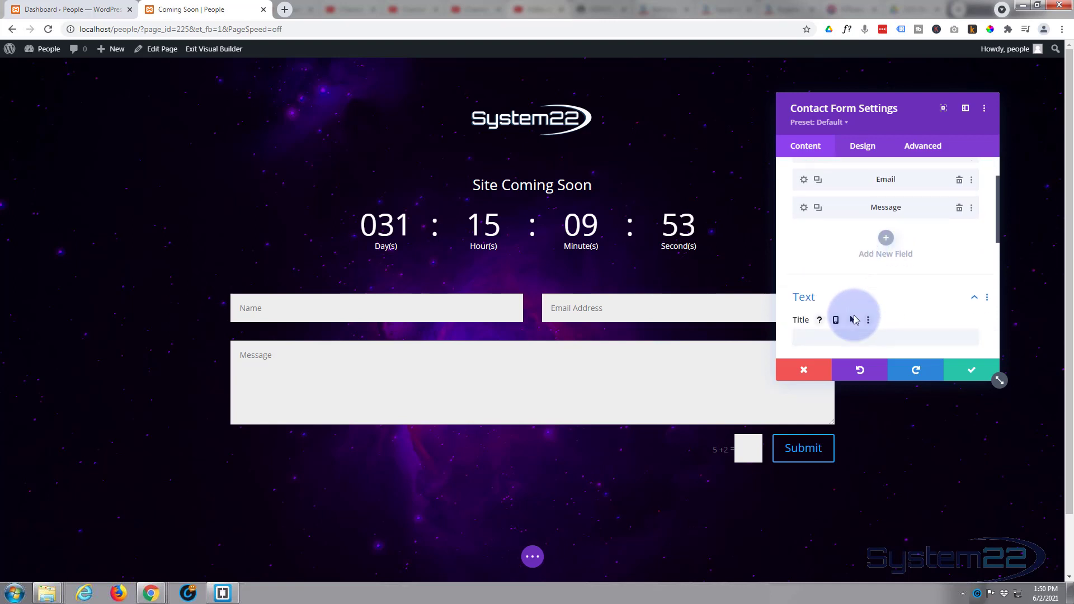
scroll(854, 320, "up", 1)
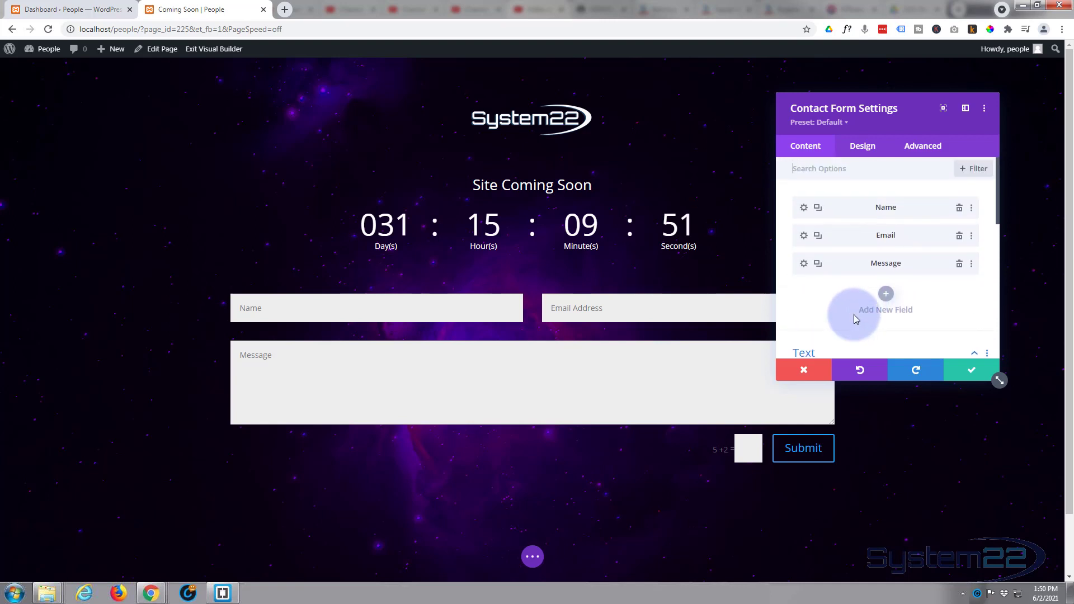
- Make the Name and Email Address fields span the full width of the form
left_click(803, 209)
left_click(862, 148)
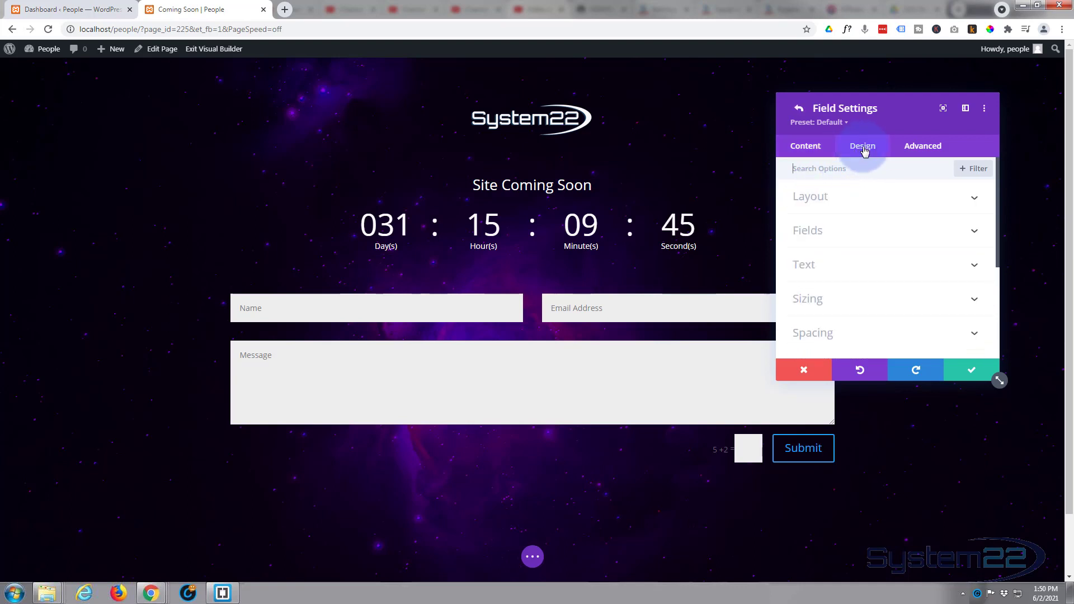
left_click(876, 203)
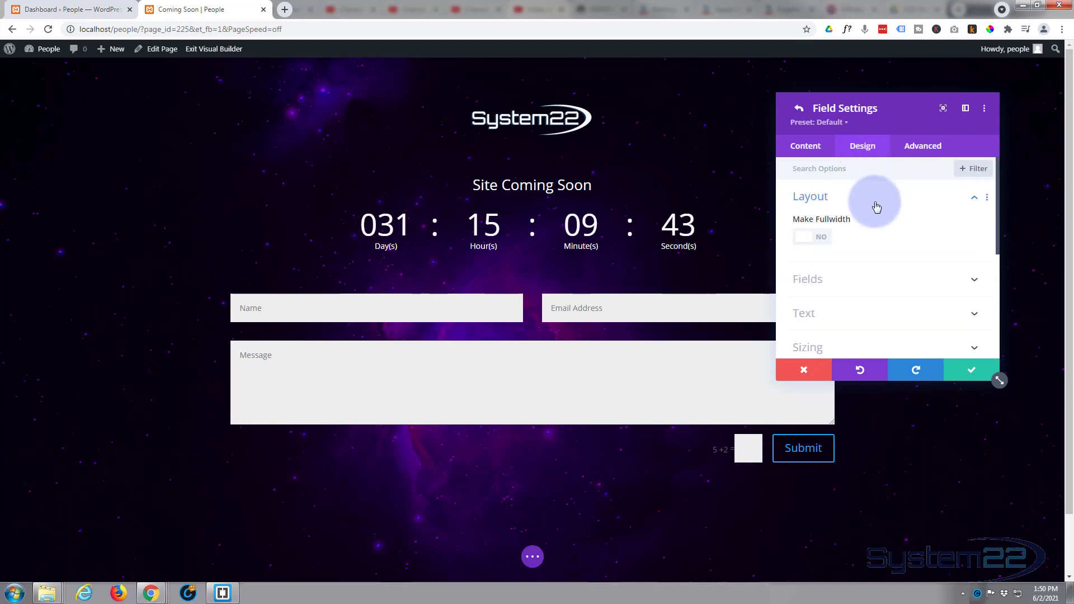
left_click(822, 238)
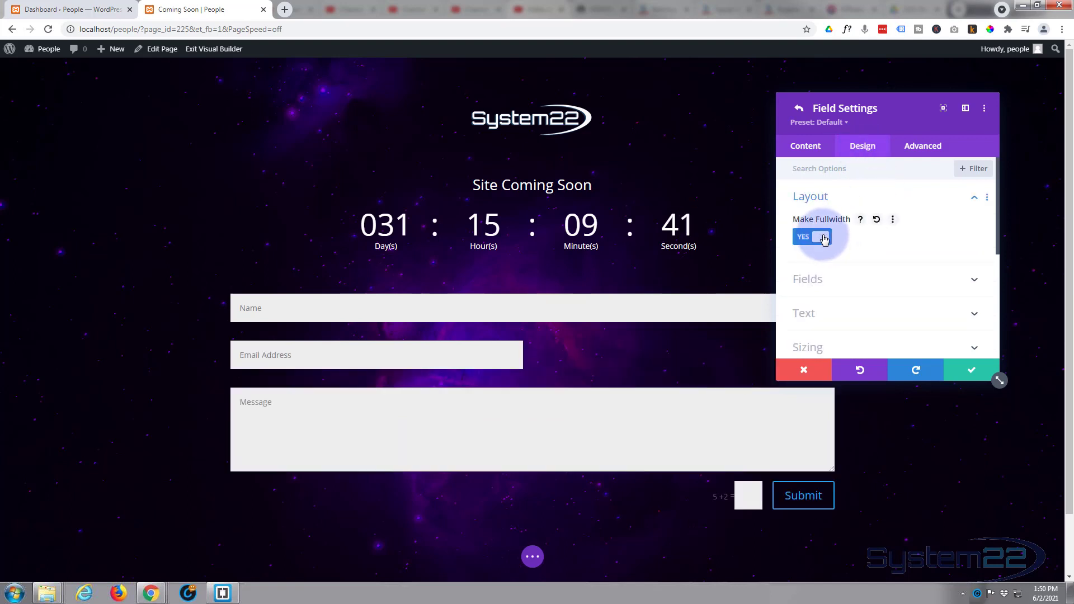
left_click(973, 369)
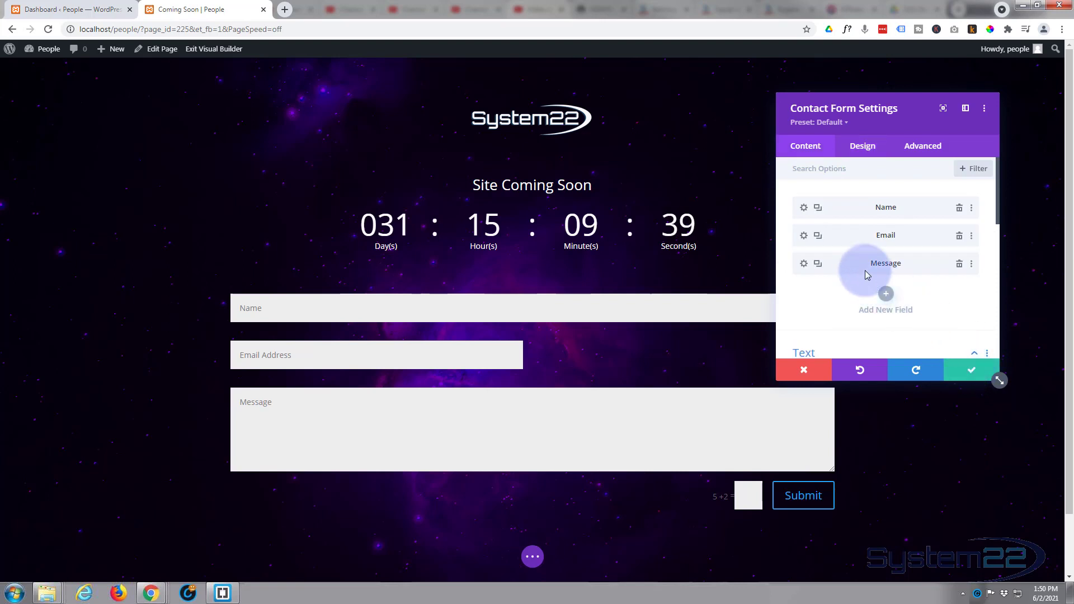
left_click(803, 235)
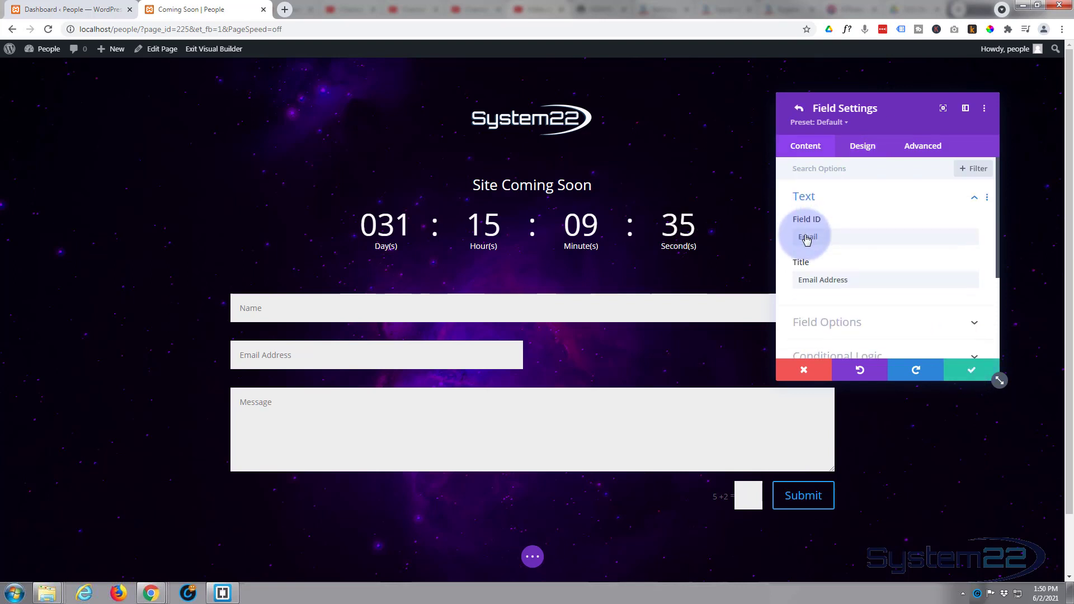
left_click(859, 149)
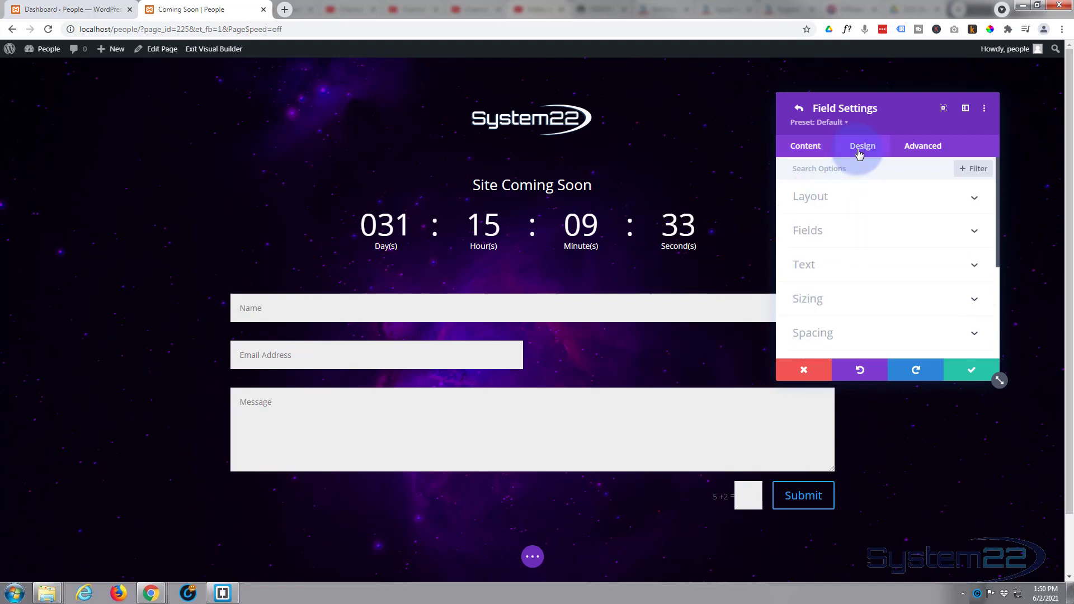
left_click(869, 200)
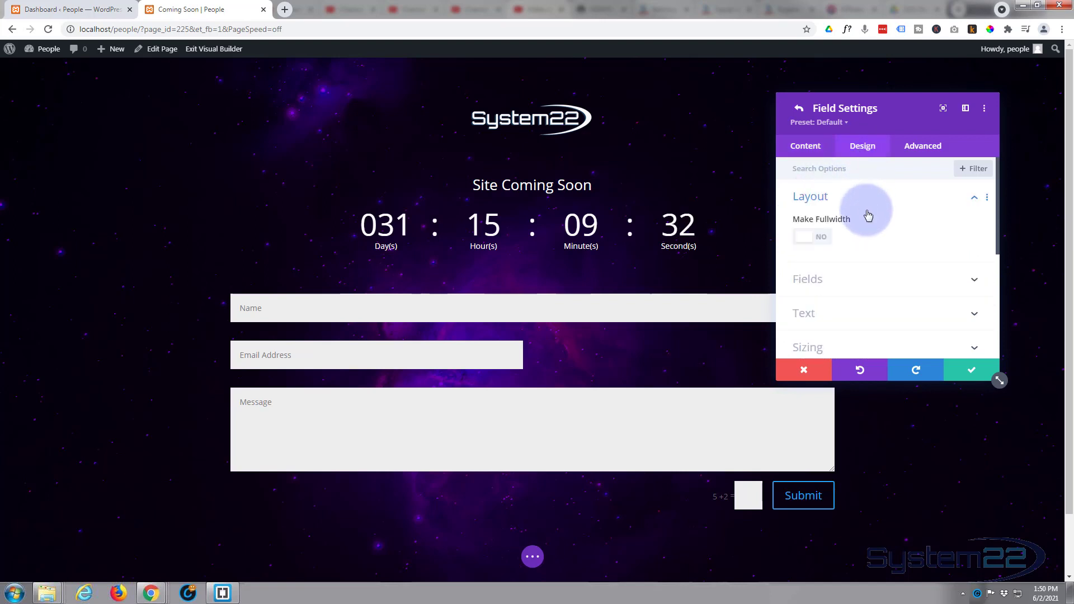
left_click(812, 238)
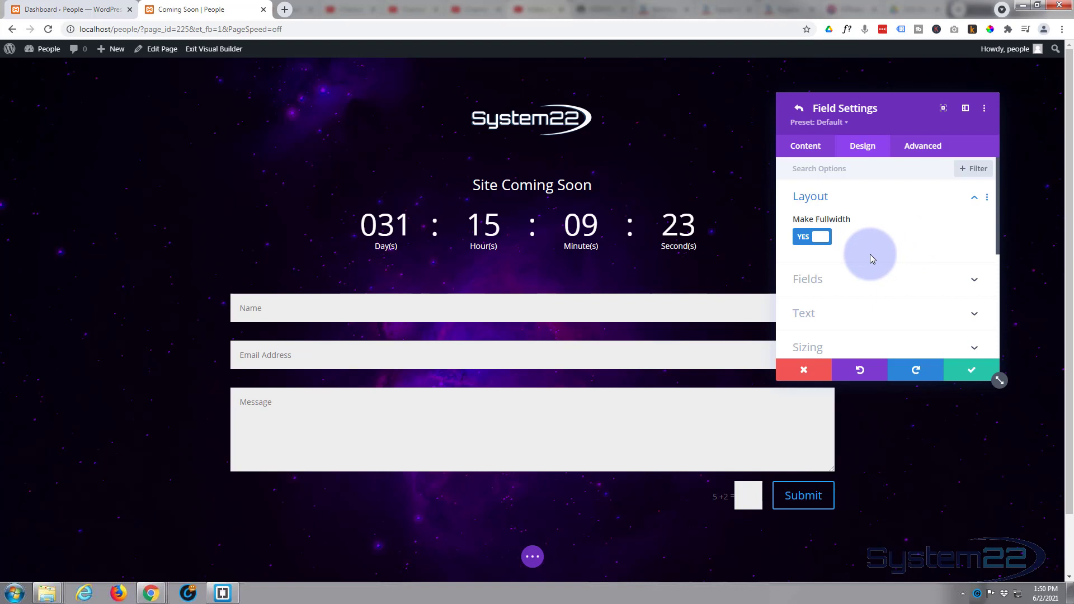
left_click(968, 372)
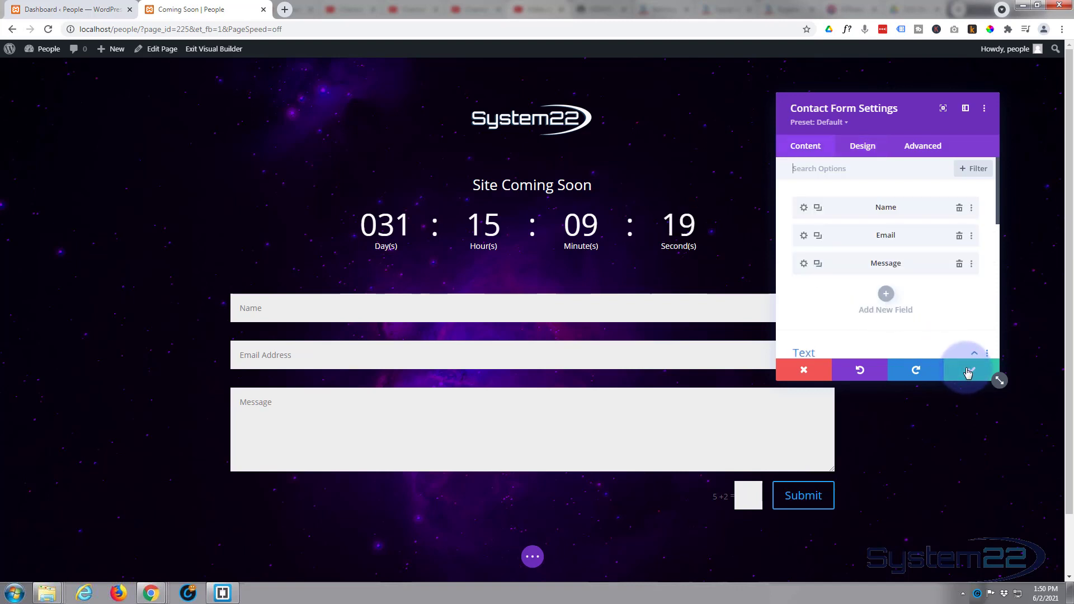
- Give the Name field a transparent background with white text
left_click(803, 209)
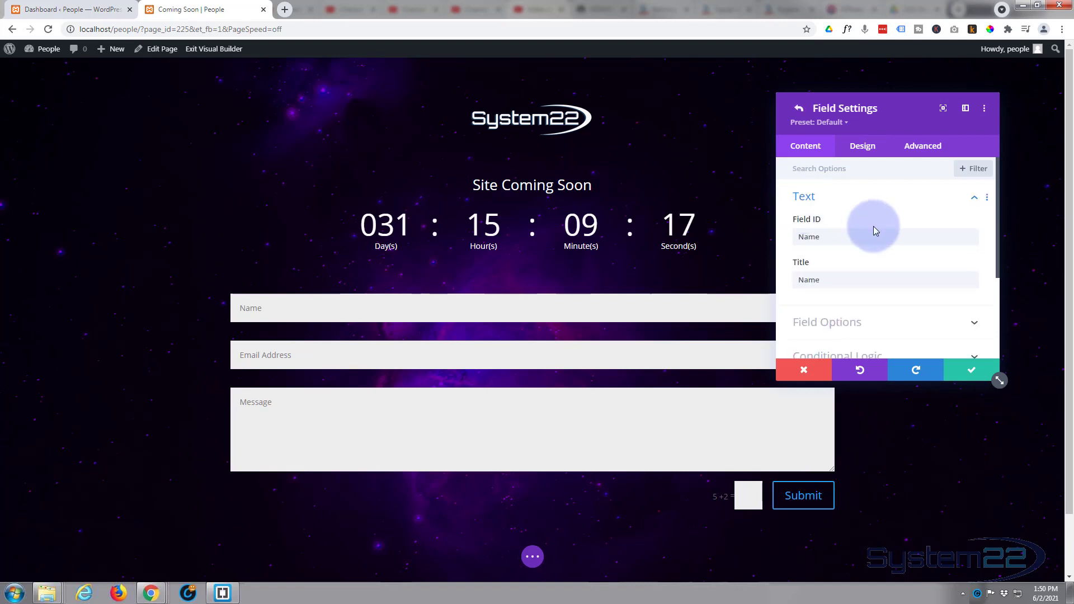
left_click(875, 197)
left_click(876, 147)
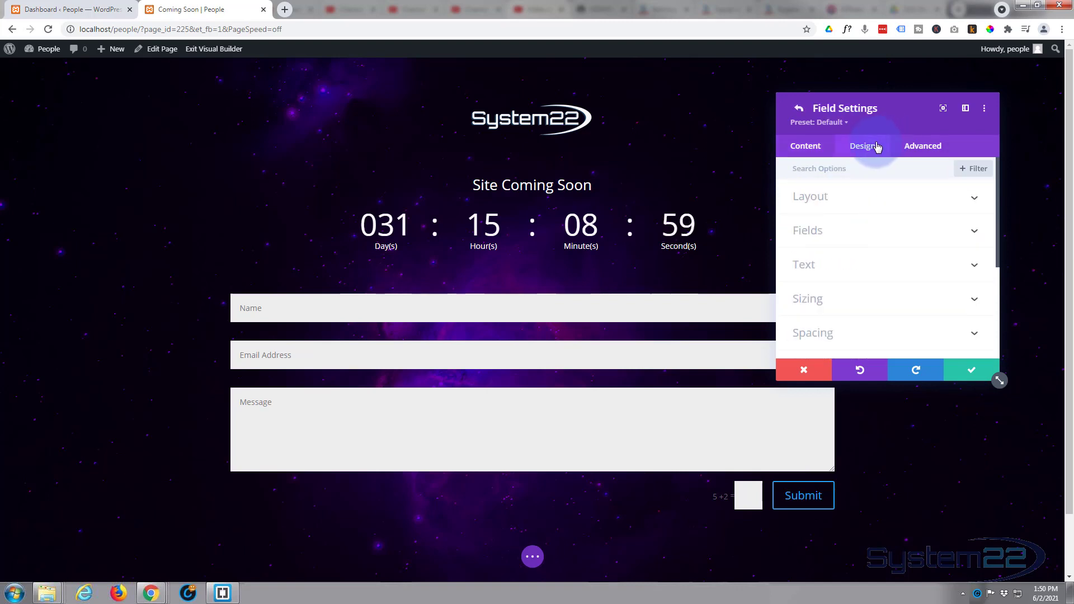
left_click(877, 232)
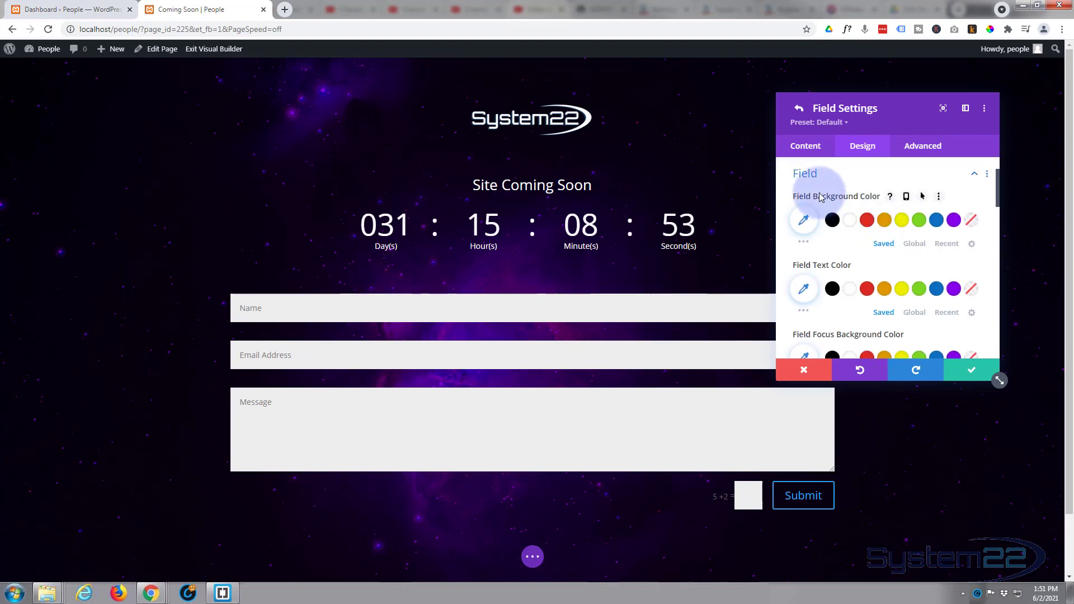
left_click(970, 226)
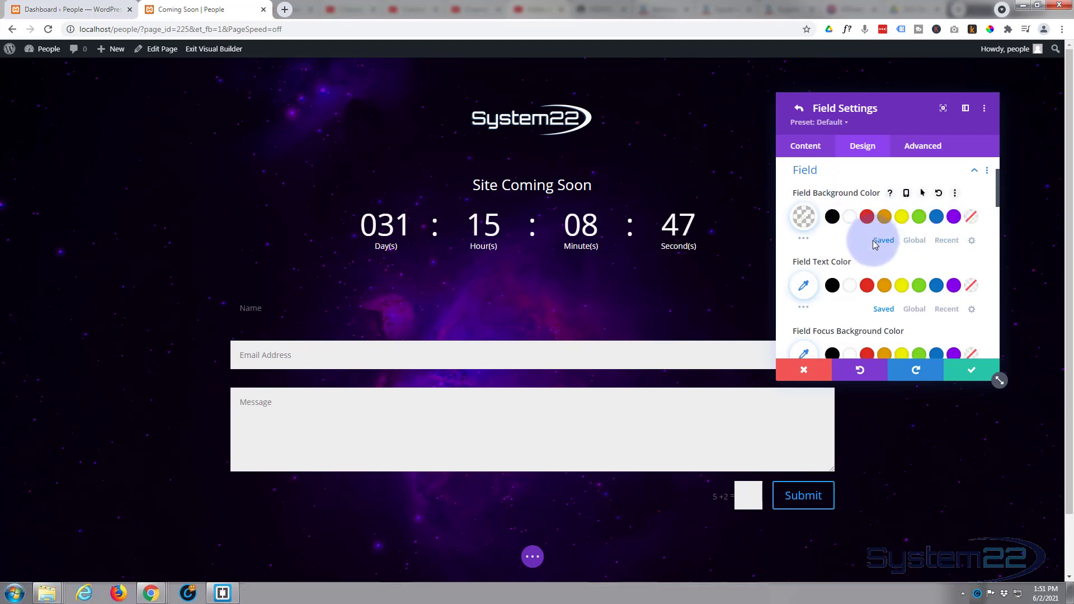
scroll(861, 242, "down", 1)
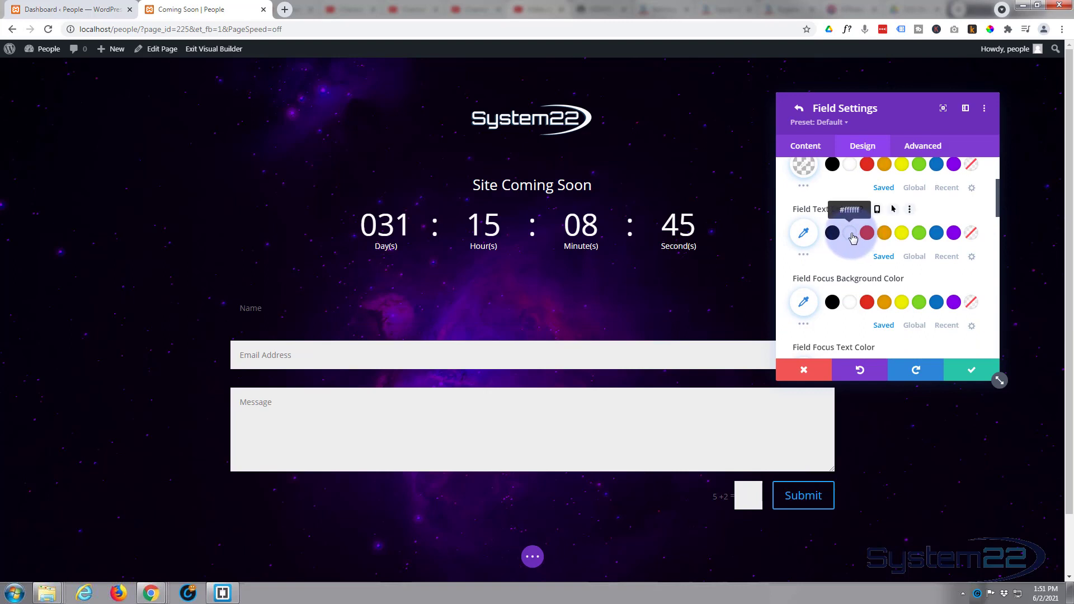
left_click(850, 233)
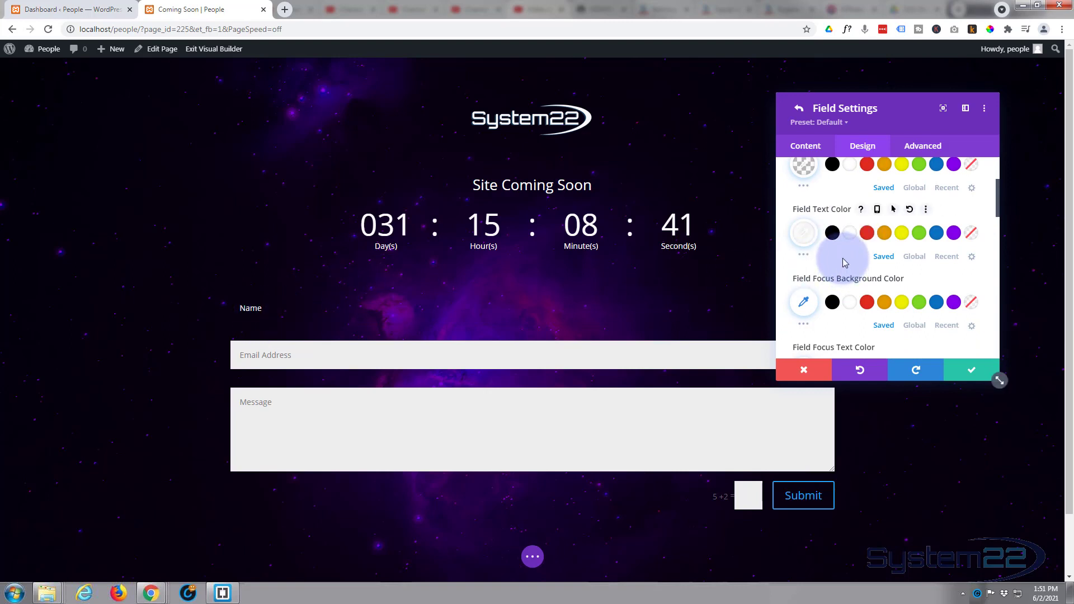
scroll(845, 263, "down", 1)
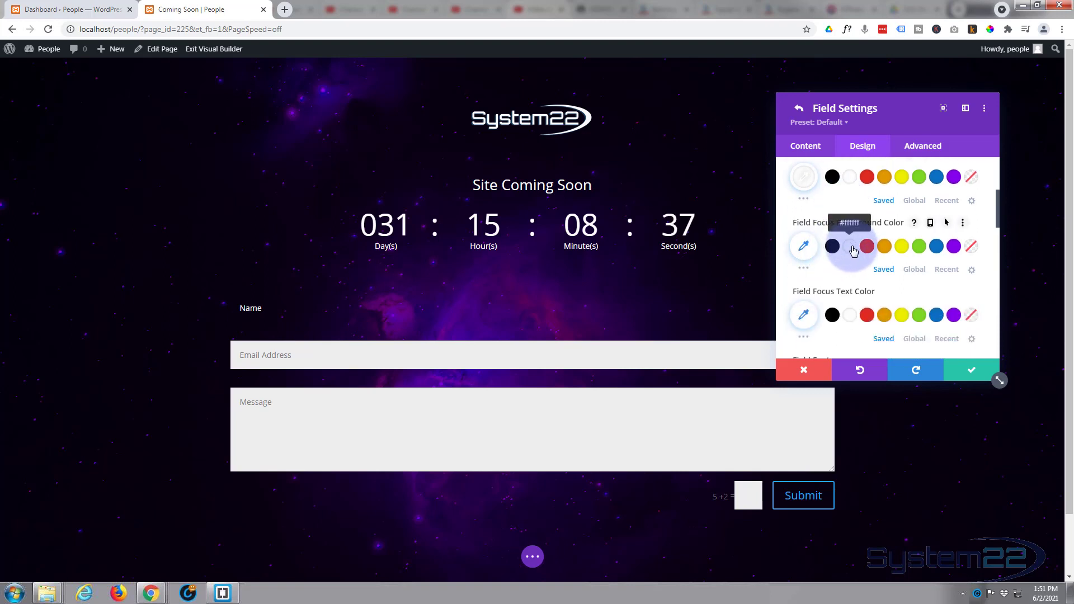
- Set the Name field's focus background to rgba(255,255,255,0.2) and focus text to white
left_click(803, 247)
left_click_drag(965, 249, 968, 312)
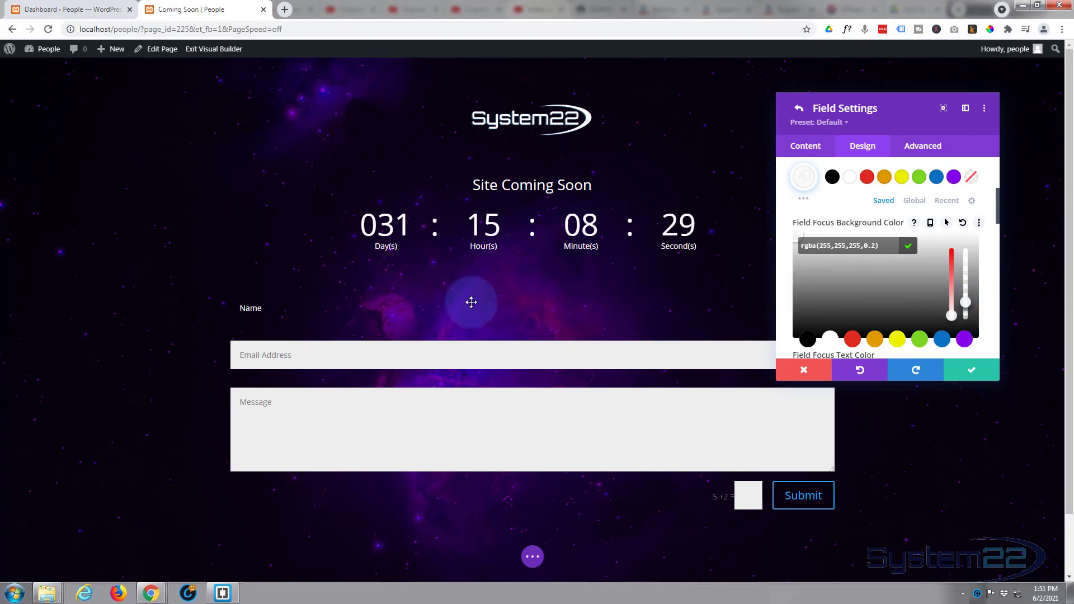
left_click(344, 307)
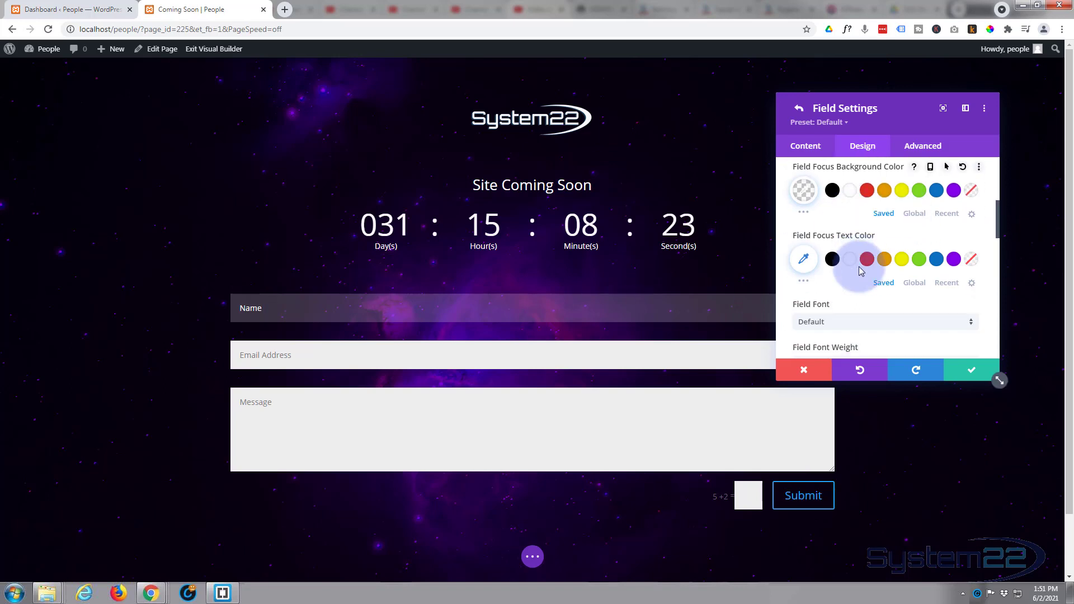
scroll(858, 266, "down", 2)
left_click(846, 261)
left_click(846, 262)
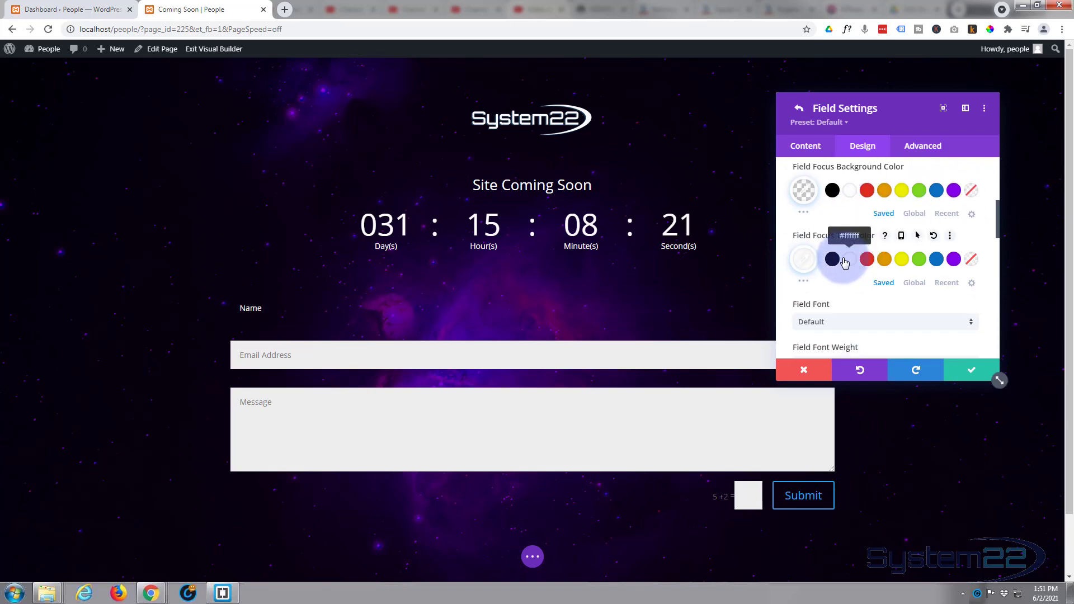
scroll(845, 263, "down", 1)
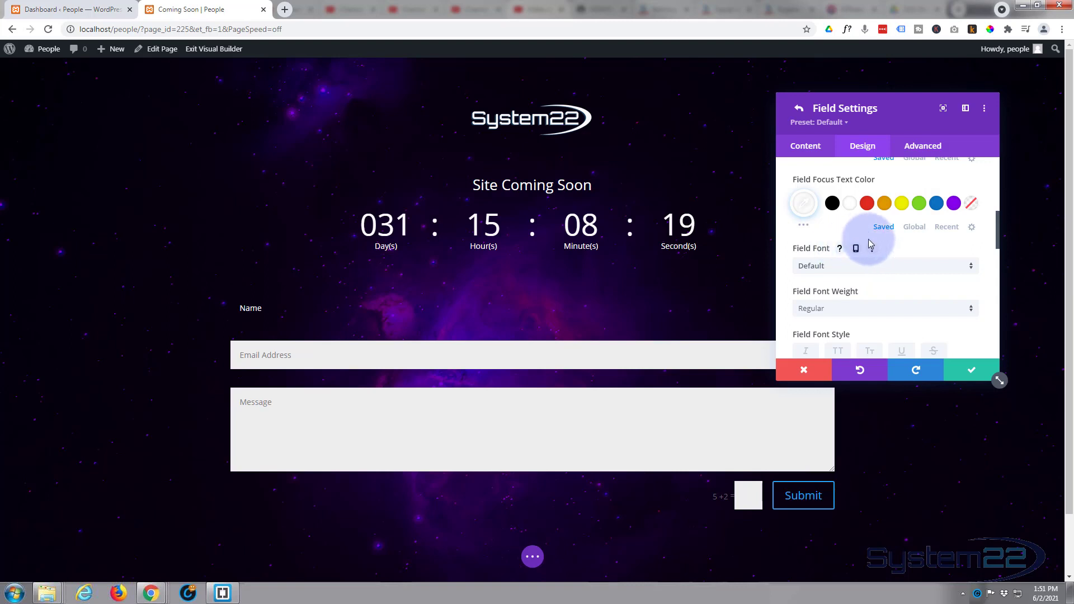
scroll(871, 242, "down", 1)
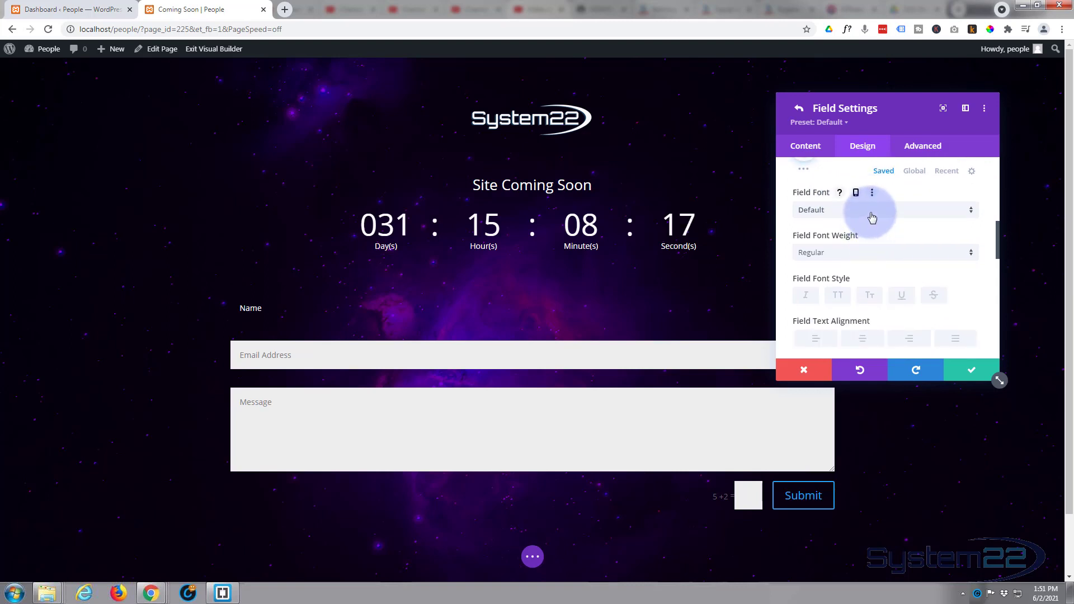
left_click(871, 217)
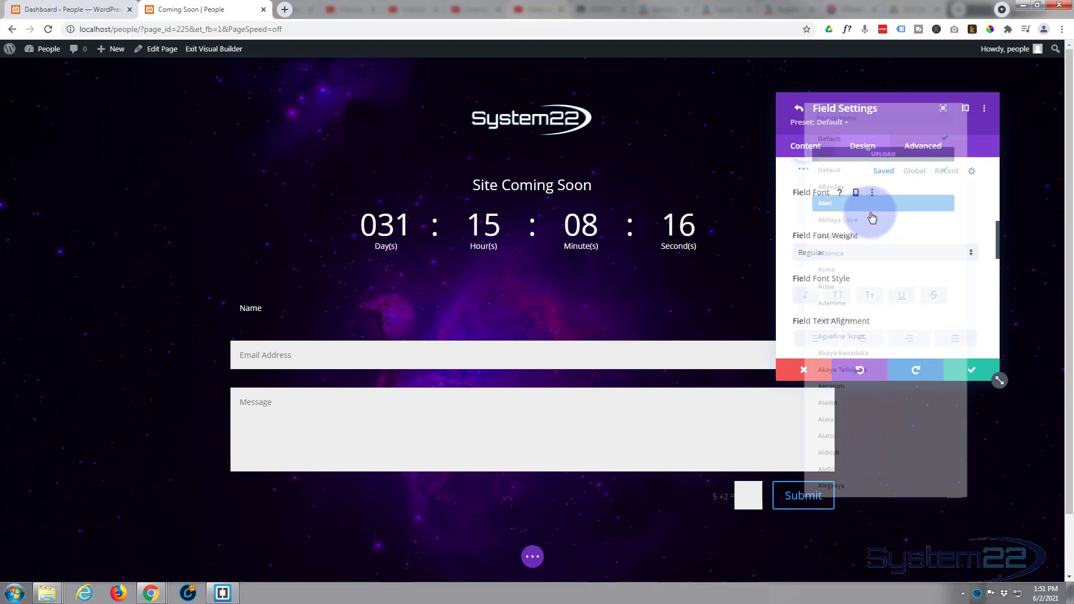
left_click(864, 286)
left_click(894, 324)
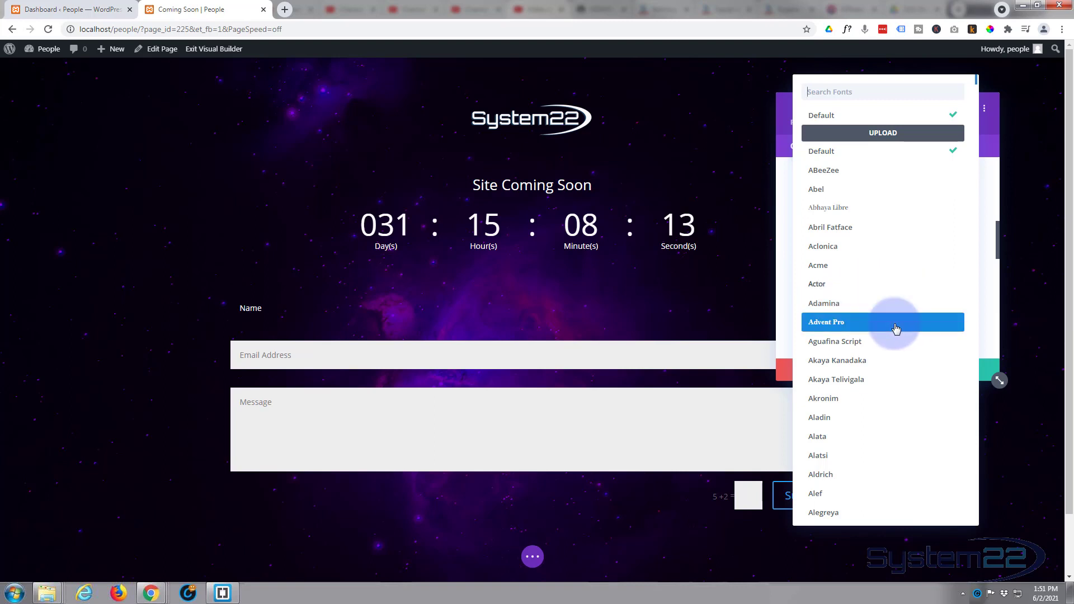
left_click(906, 351)
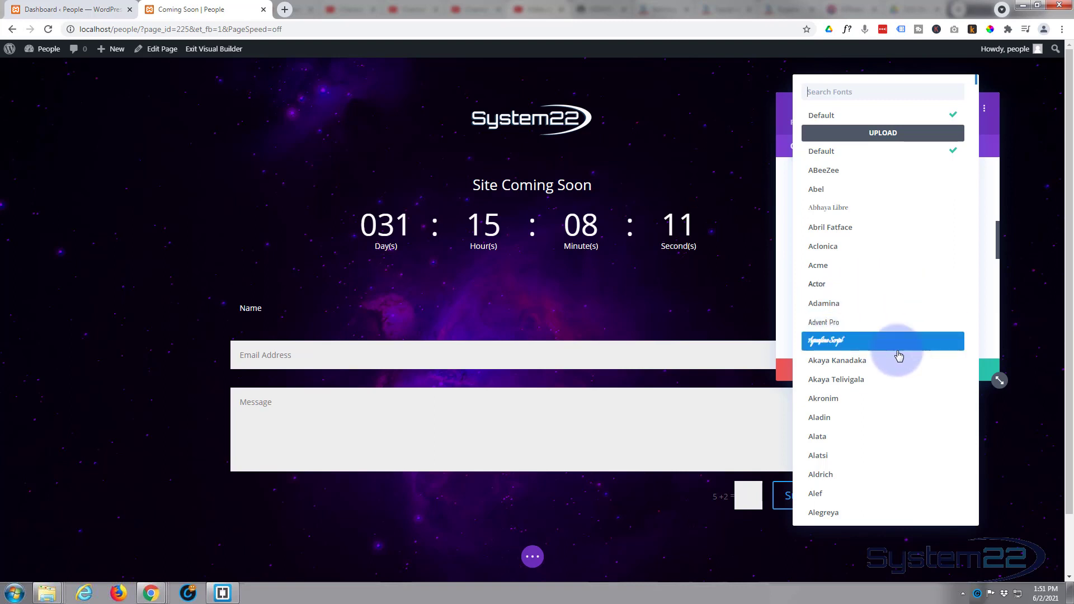
left_click(825, 115)
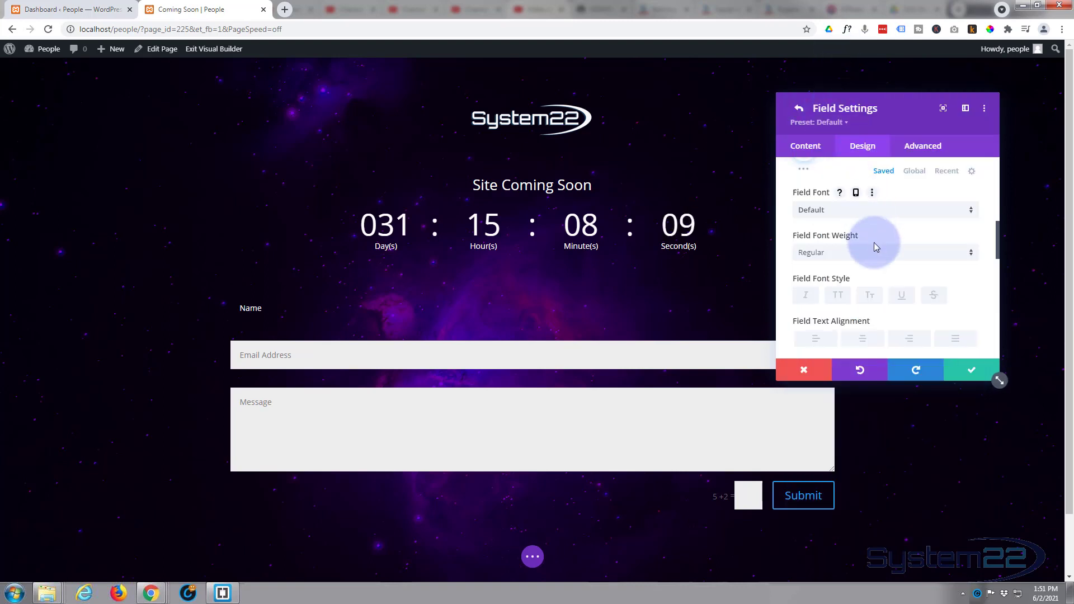
scroll(872, 239, "down", 3)
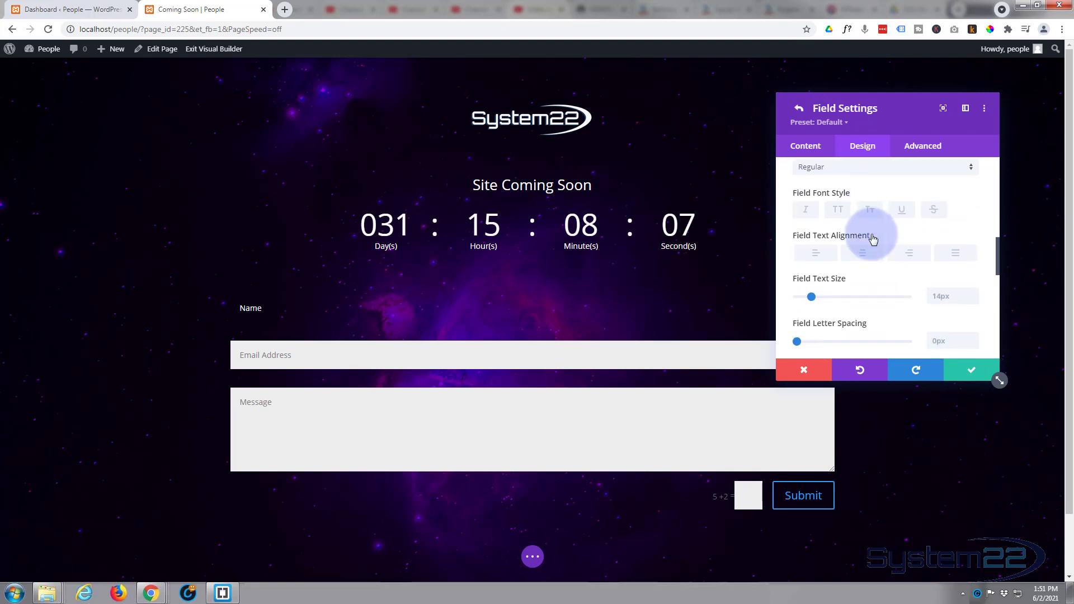
scroll(872, 239, "down", 3)
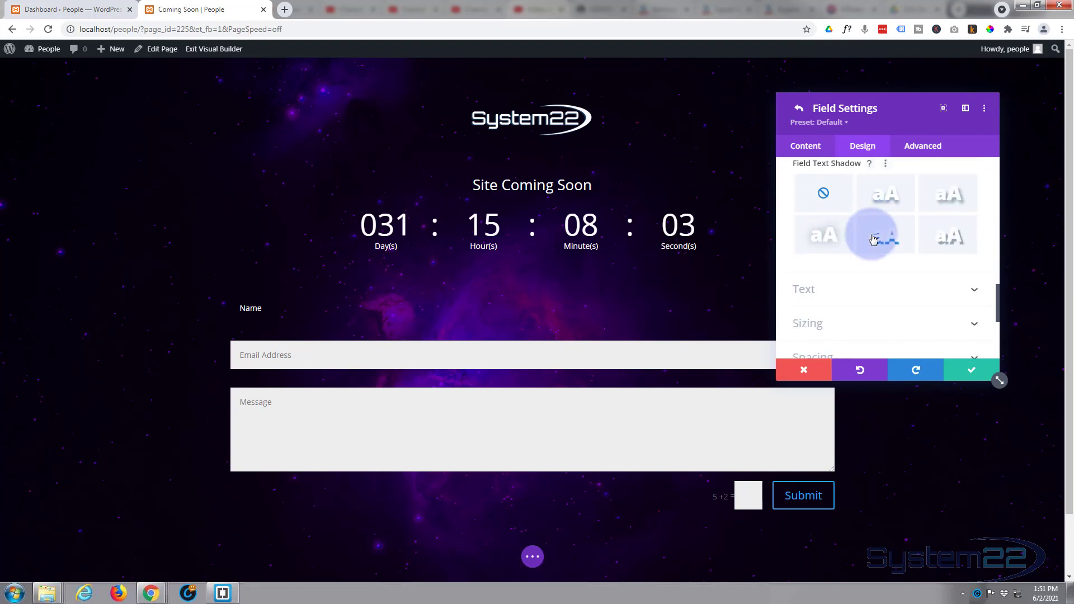
scroll(872, 240, "down", 4)
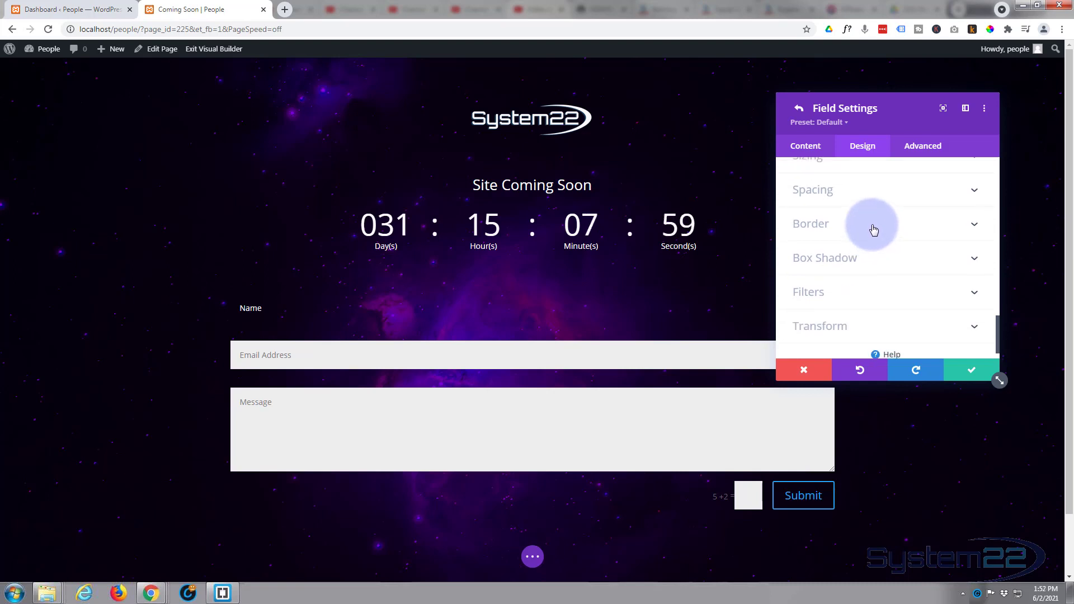
- Set the Name field's input border to 2px wide and white
left_click(873, 229)
scroll(874, 230, "down", 2)
scroll(875, 231, "down", 1)
scroll(951, 252, "down", 1)
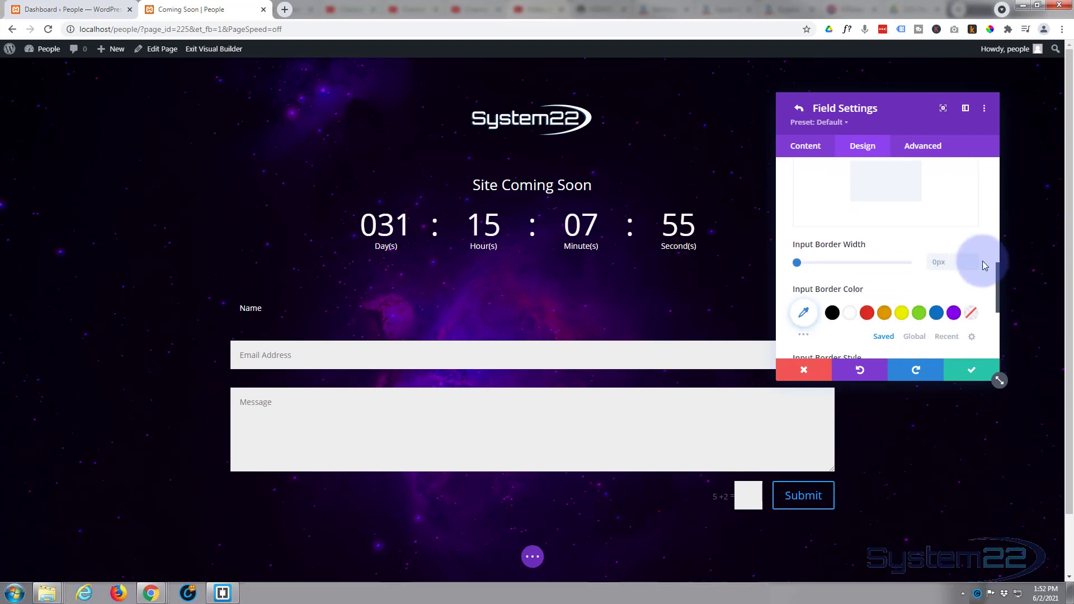
type("2")
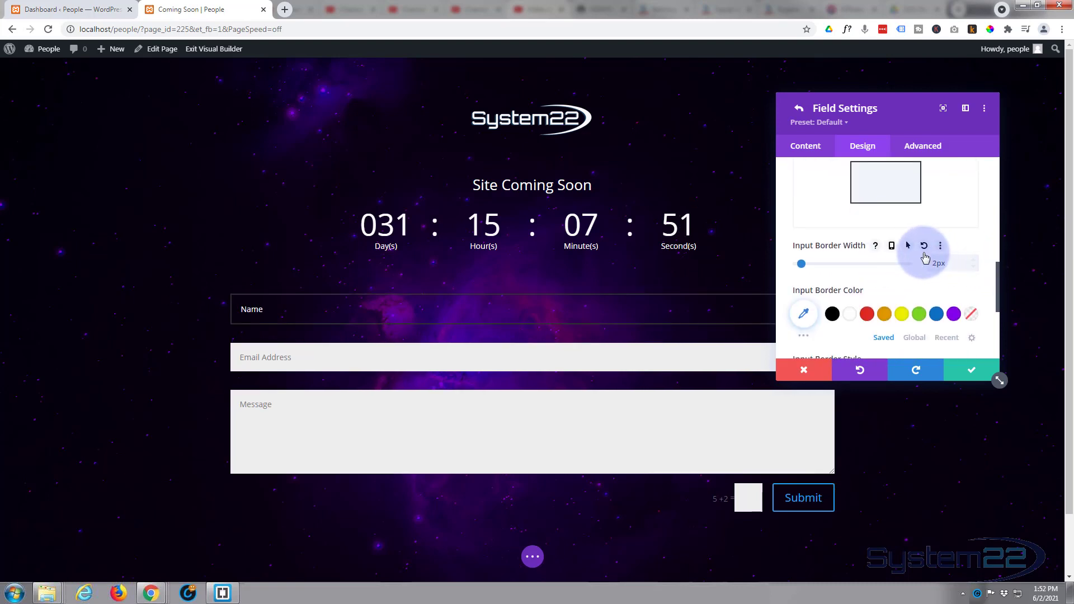
left_click(849, 315)
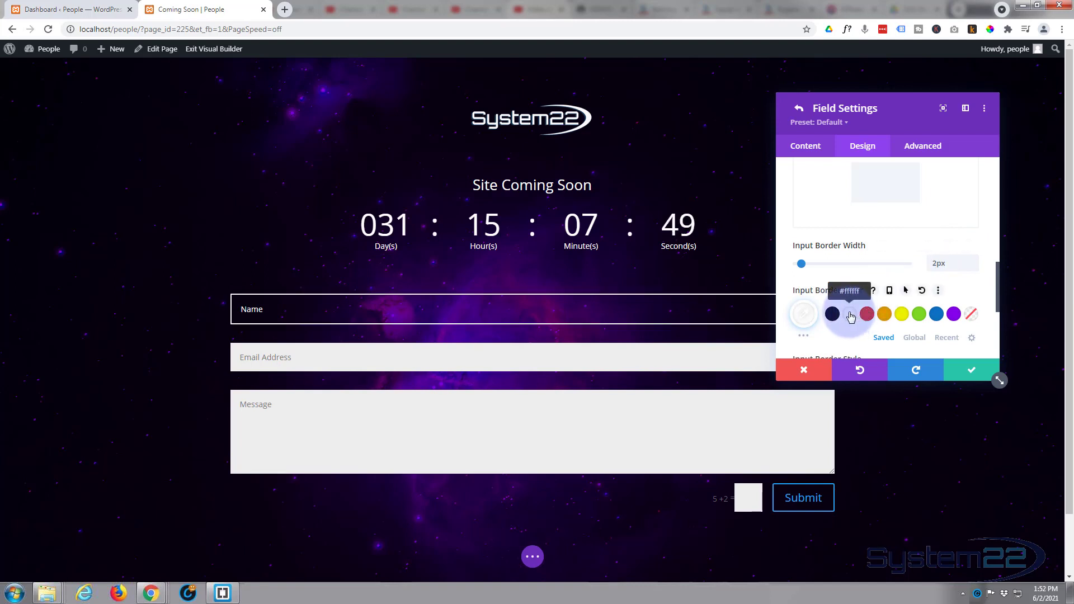
- Link the input rounded corners at 50px on all four corners
scroll(851, 317, "up", 2)
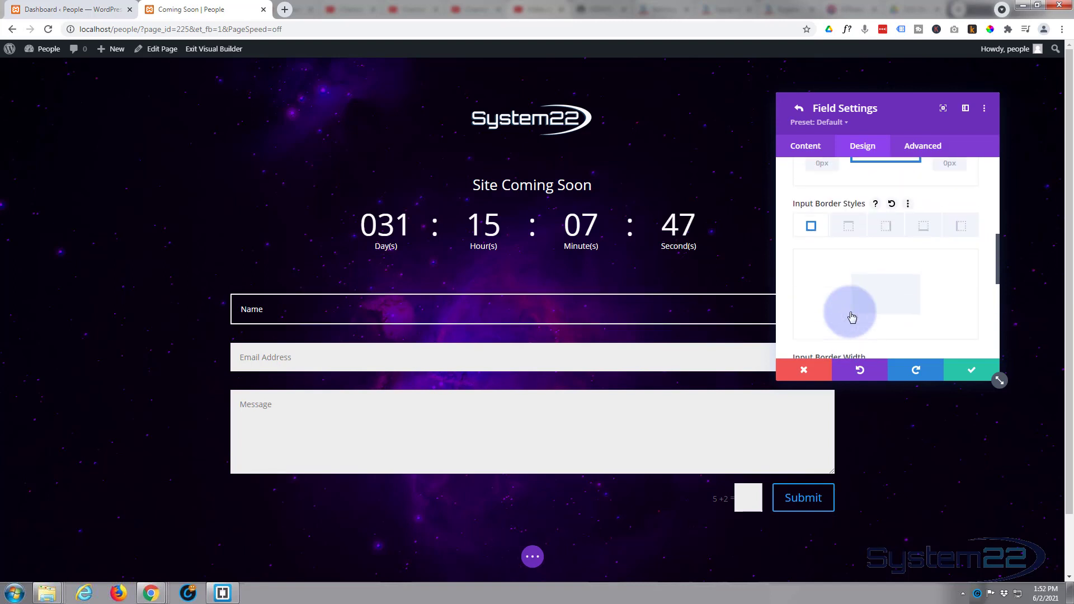
scroll(851, 317, "up", 3)
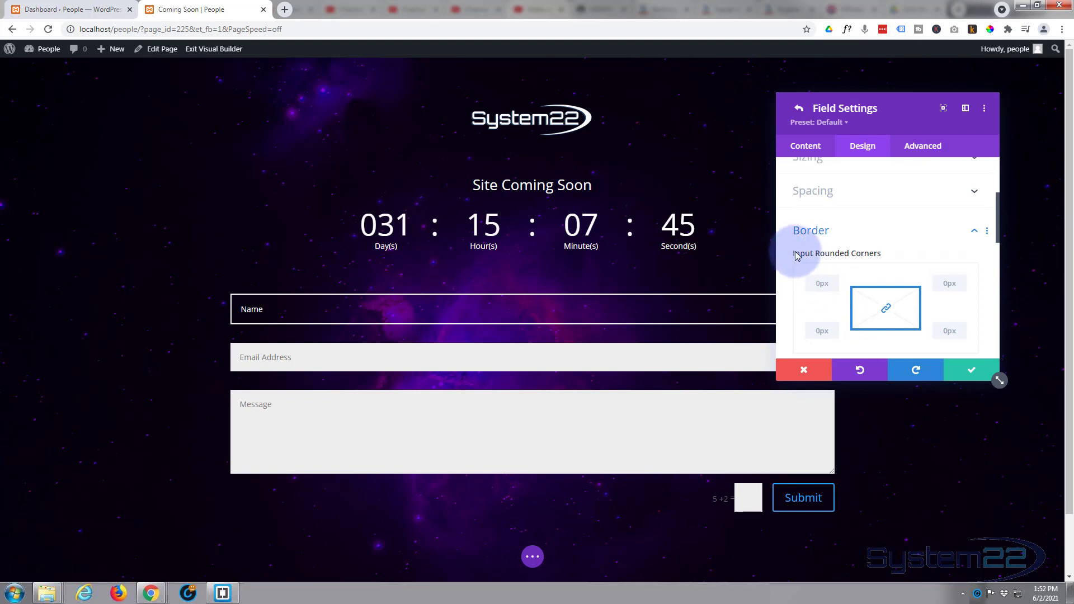
left_click(820, 283)
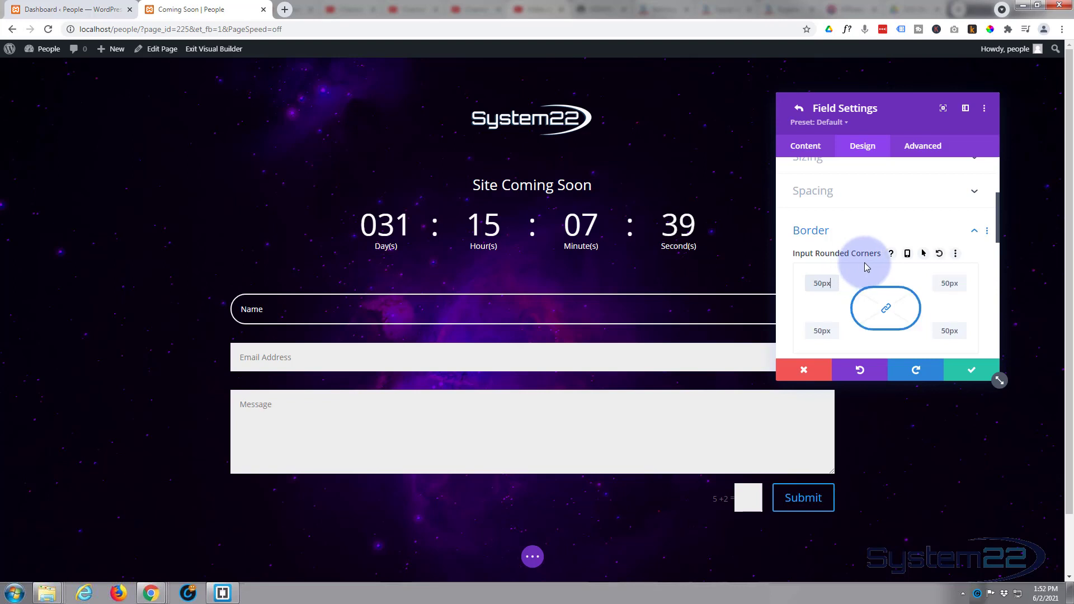
left_click(886, 307)
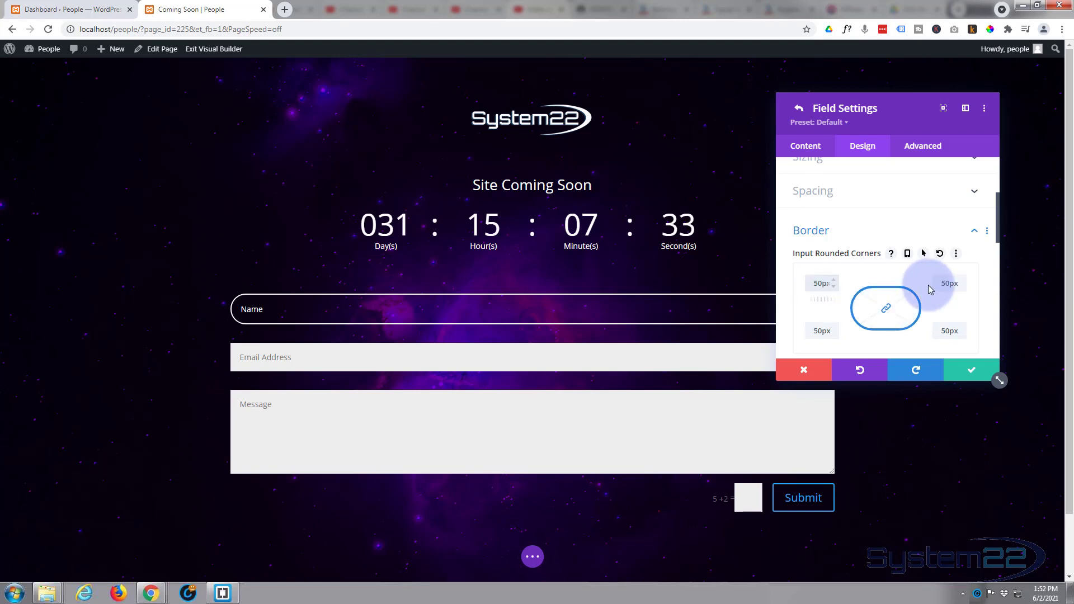
scroll(917, 300, "down", 2)
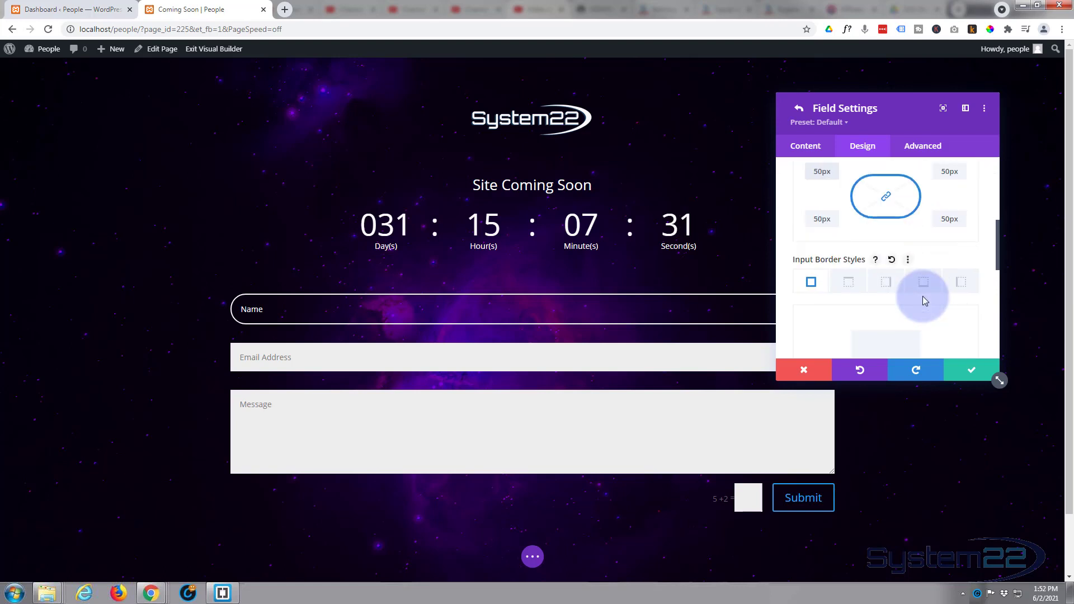
- Copy the Name field's styles and paste them onto the Email Address and Message fields
left_click(969, 372)
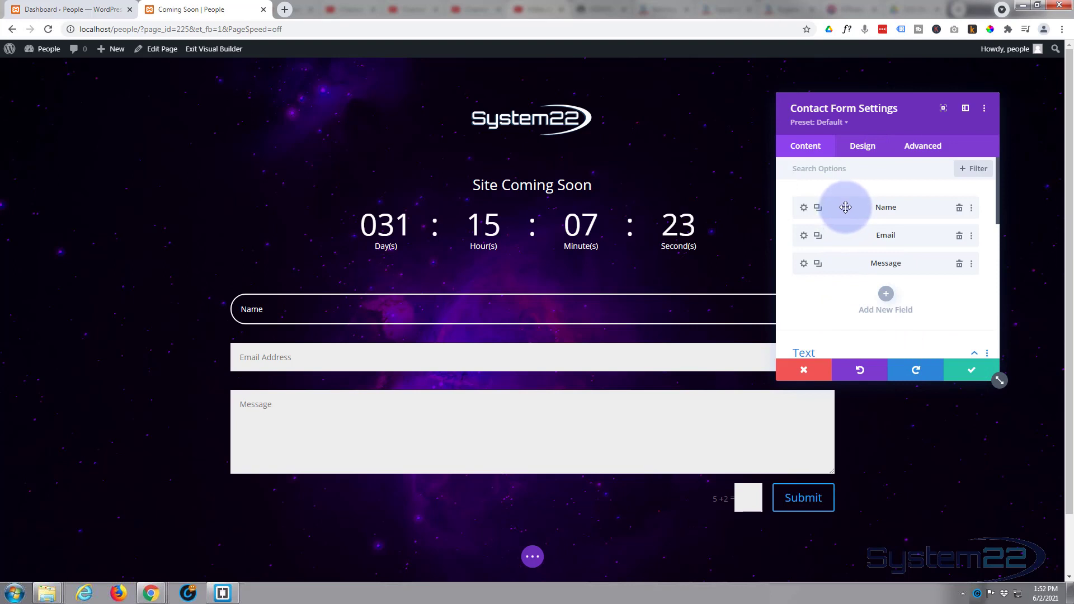
right_click(843, 205)
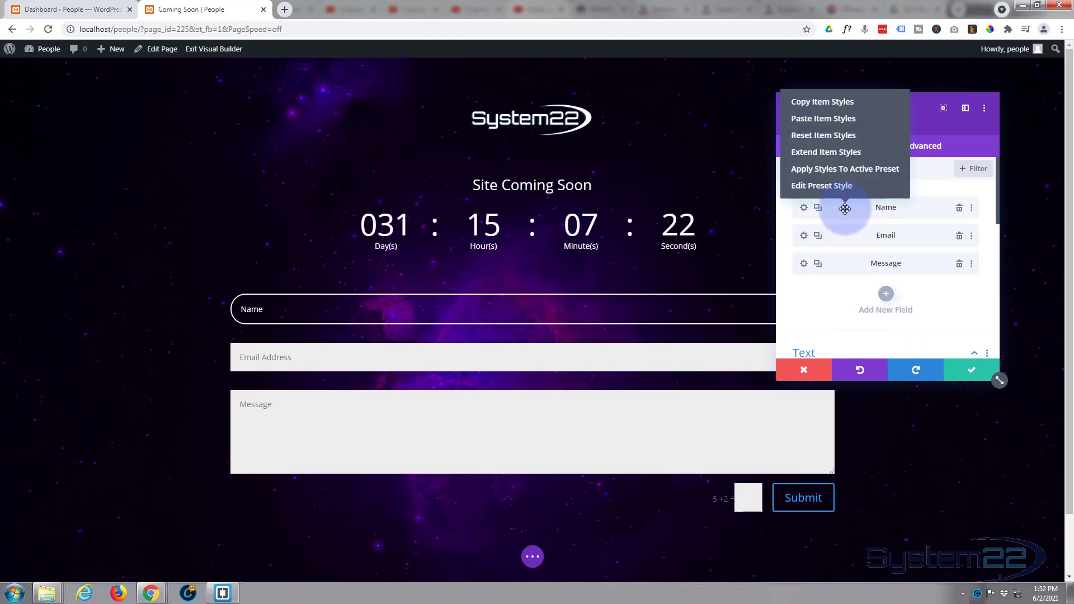
left_click(821, 103)
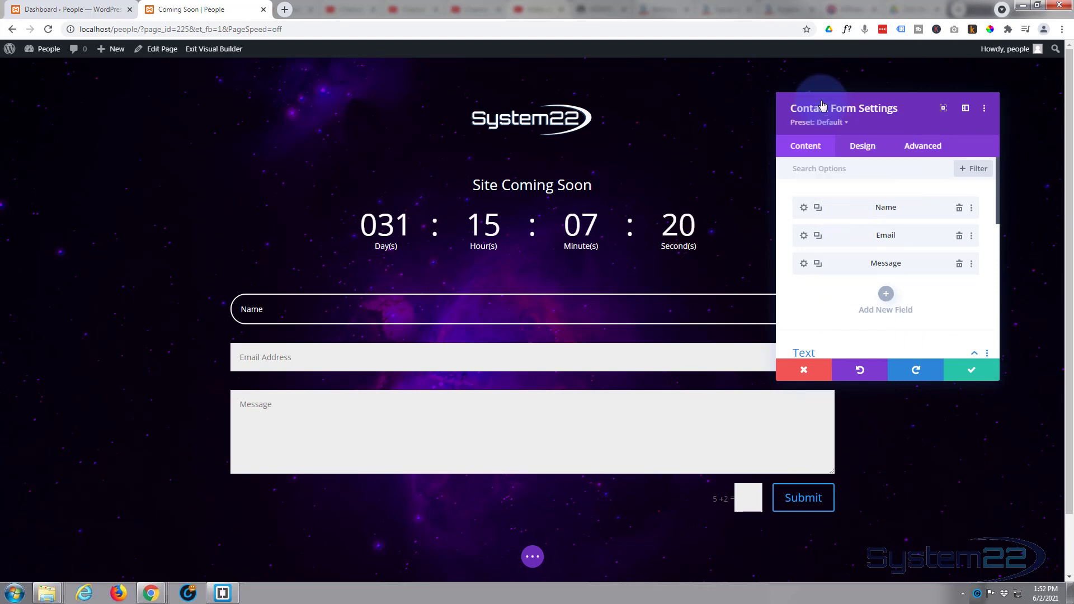
right_click(862, 235)
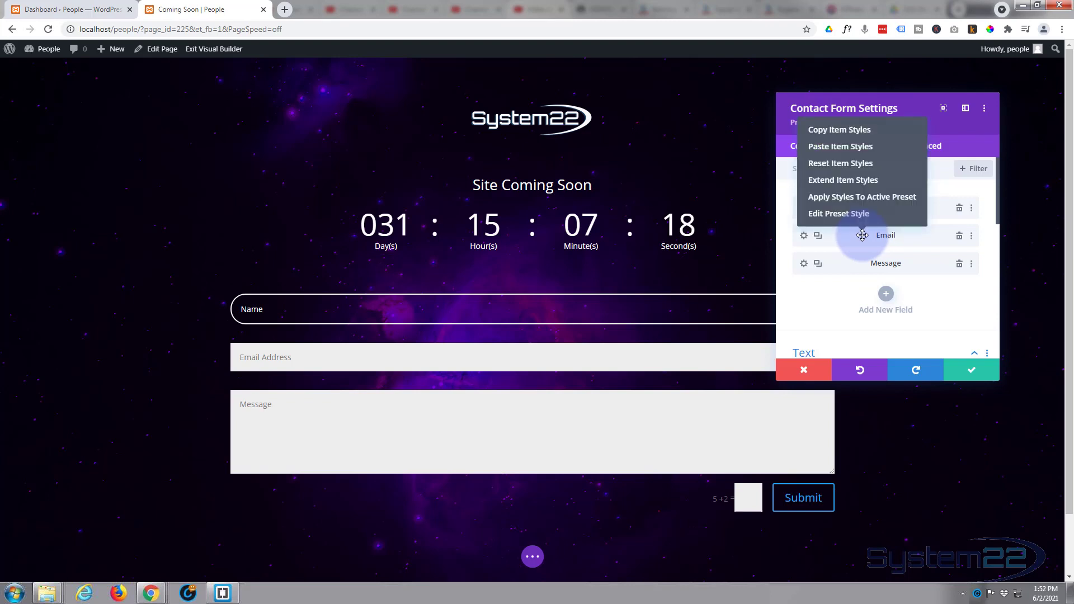
left_click(835, 147)
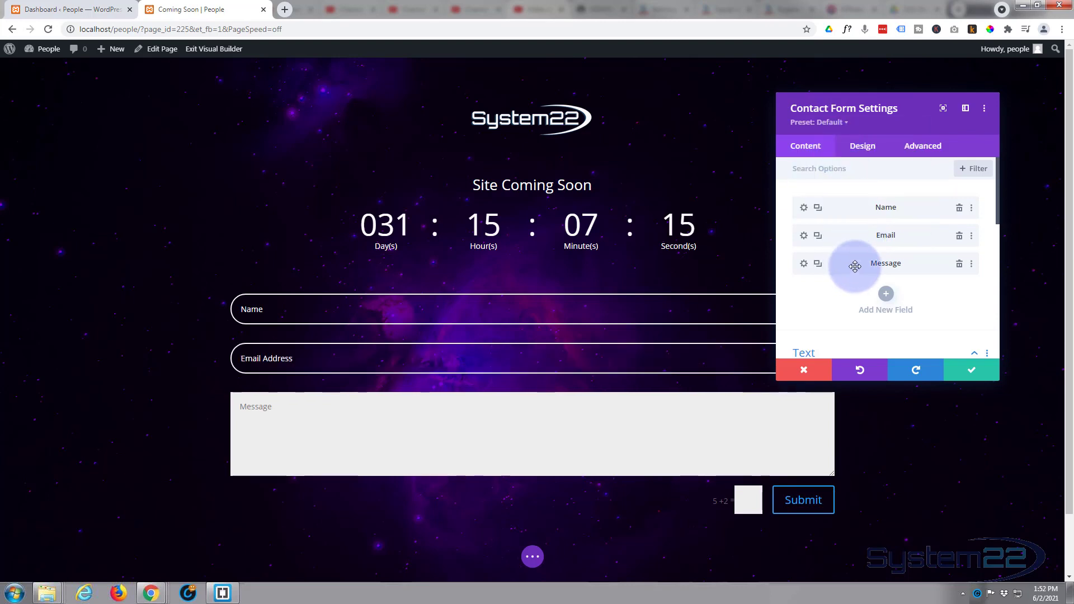
right_click(856, 264)
left_click(844, 177)
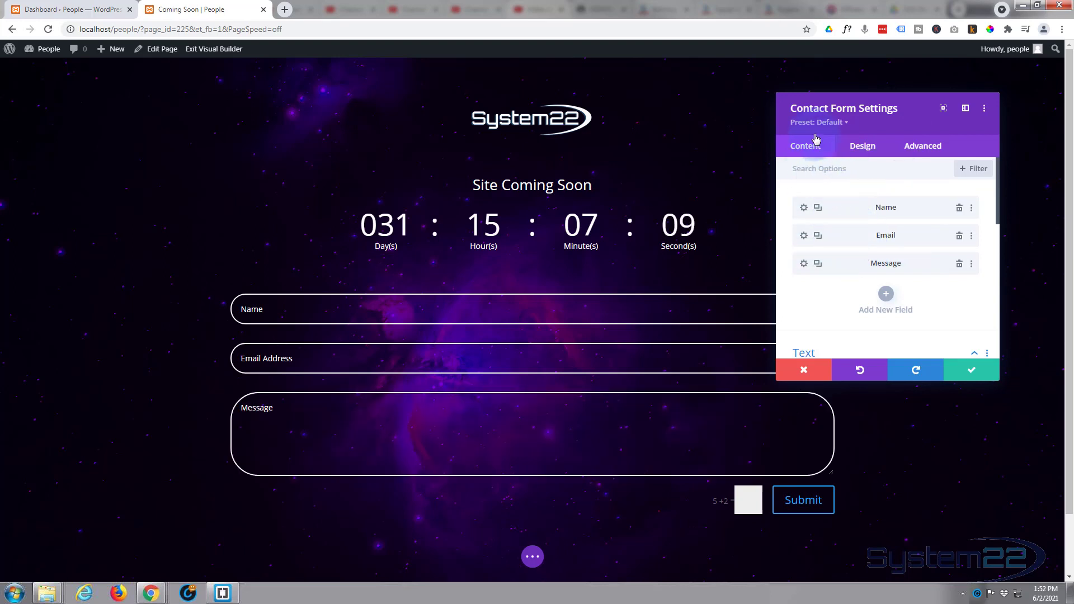
- Title the form 'Contact Us' and set its success message to 'Message sent'
scroll(875, 218, "down", 3)
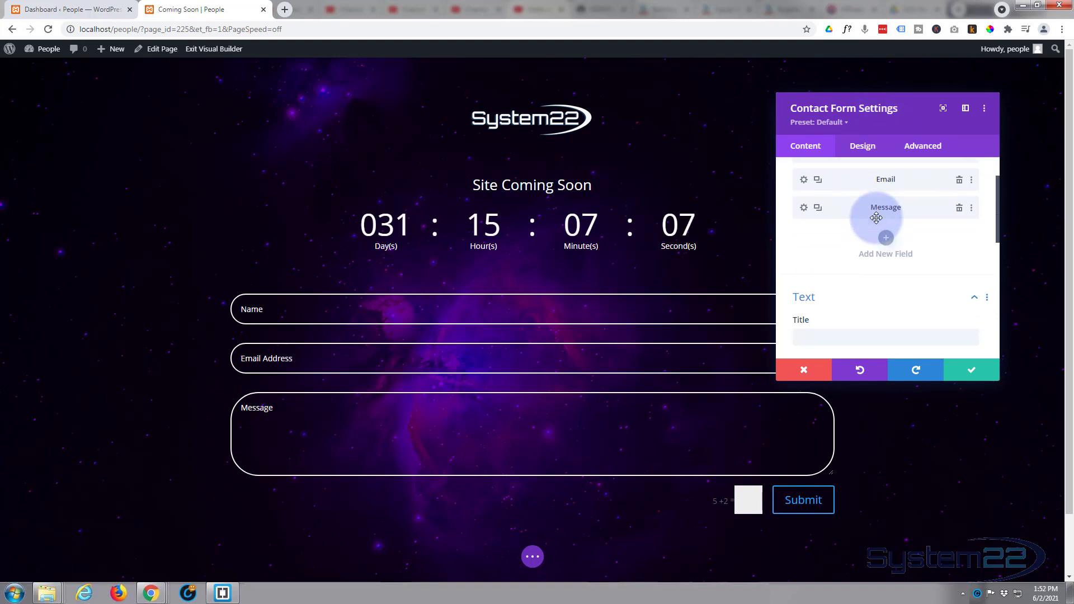
scroll(878, 219, "up", 1)
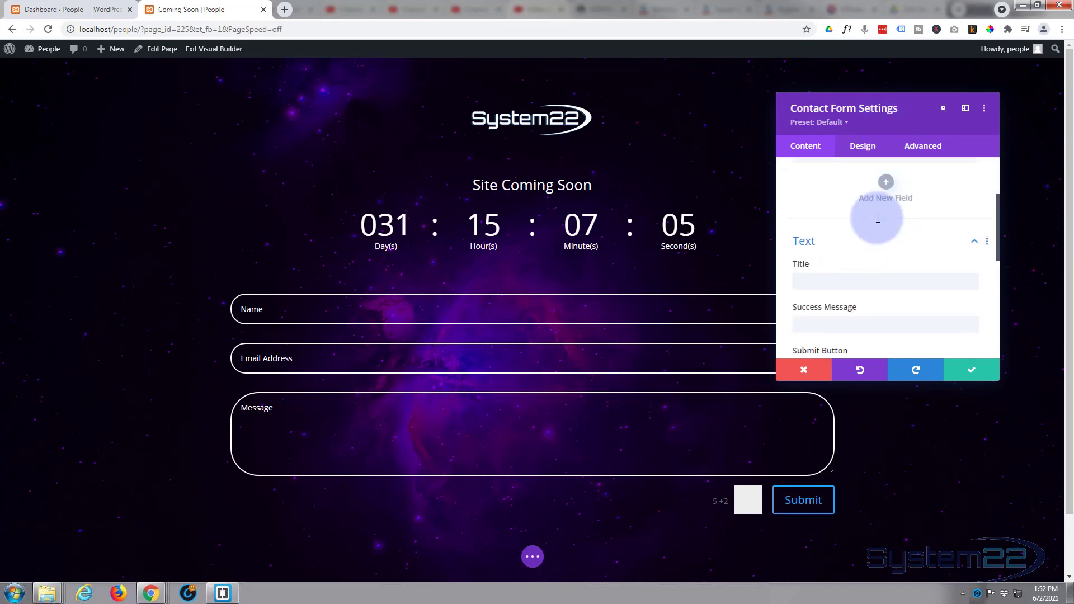
left_click(828, 281)
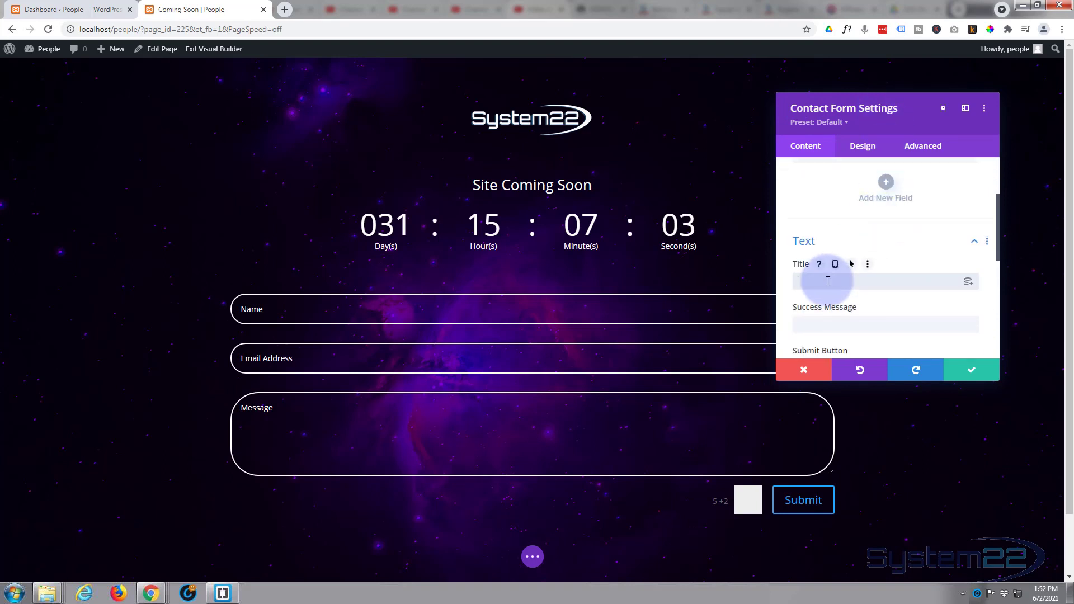
type("Cont")
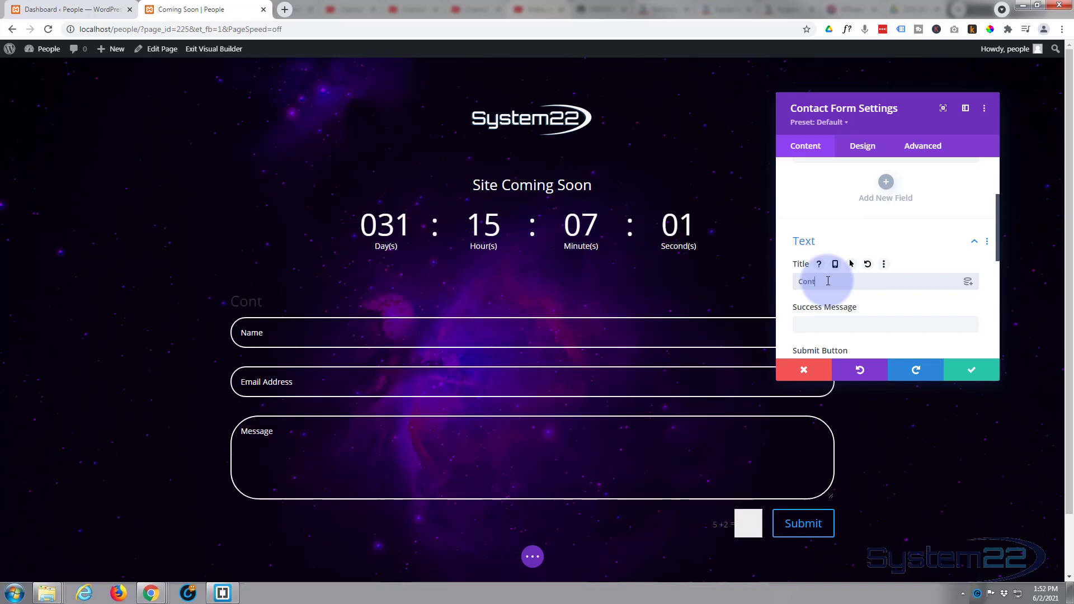
type("act Us")
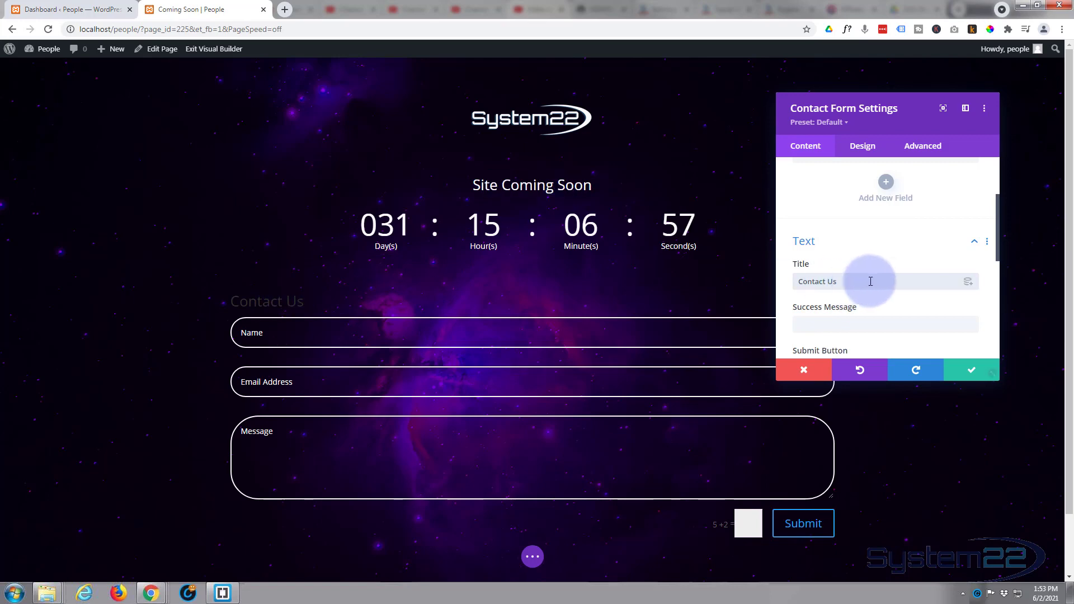
scroll(872, 280, "down", 1)
left_click(825, 262)
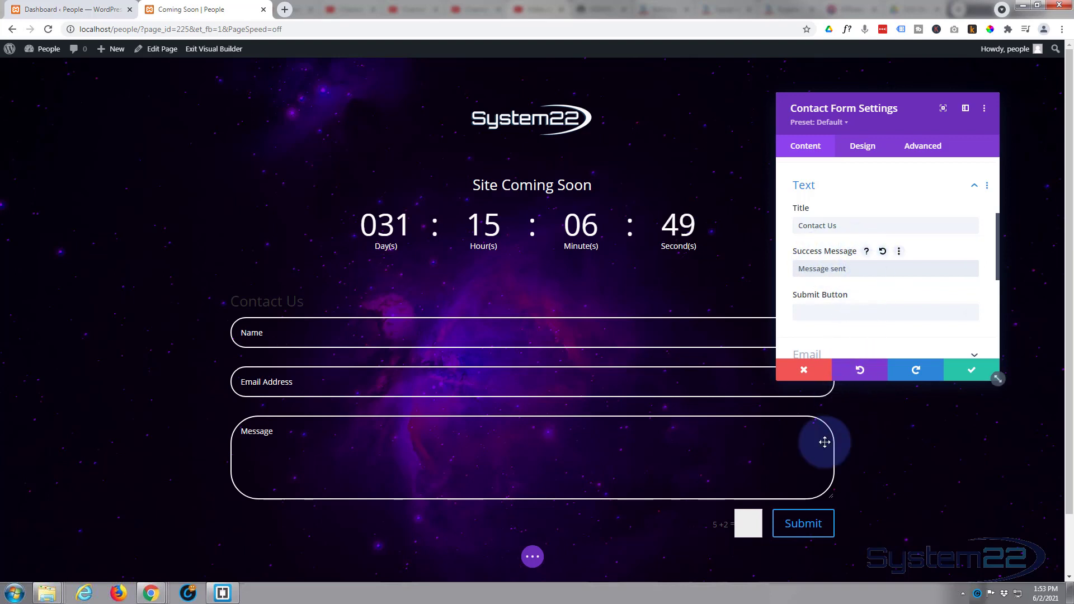
scroll(814, 252, "down", 1)
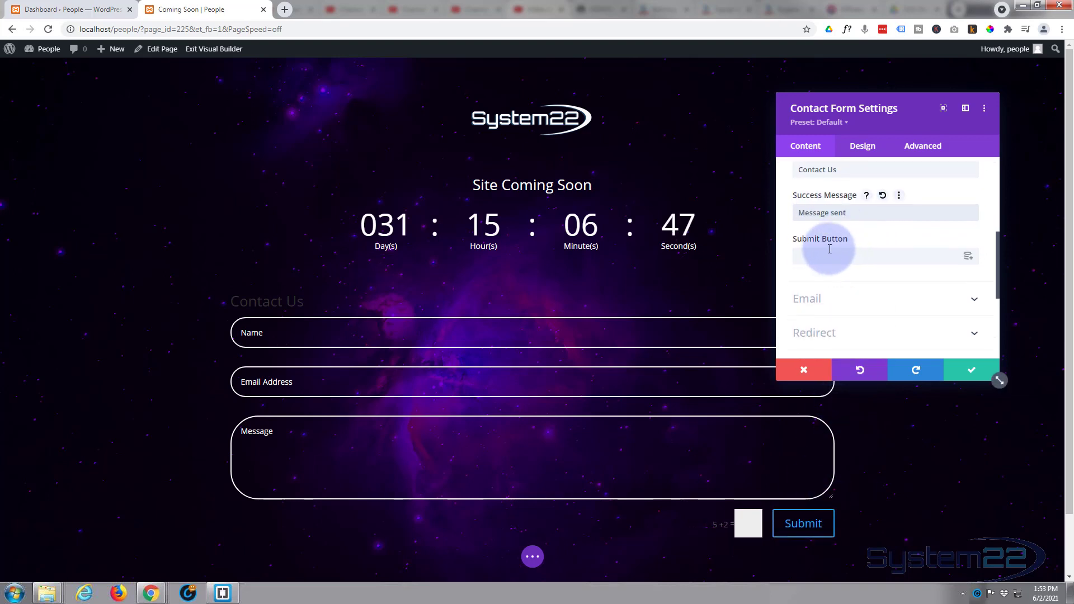
left_click(807, 258)
scroll(828, 255, "down", 1)
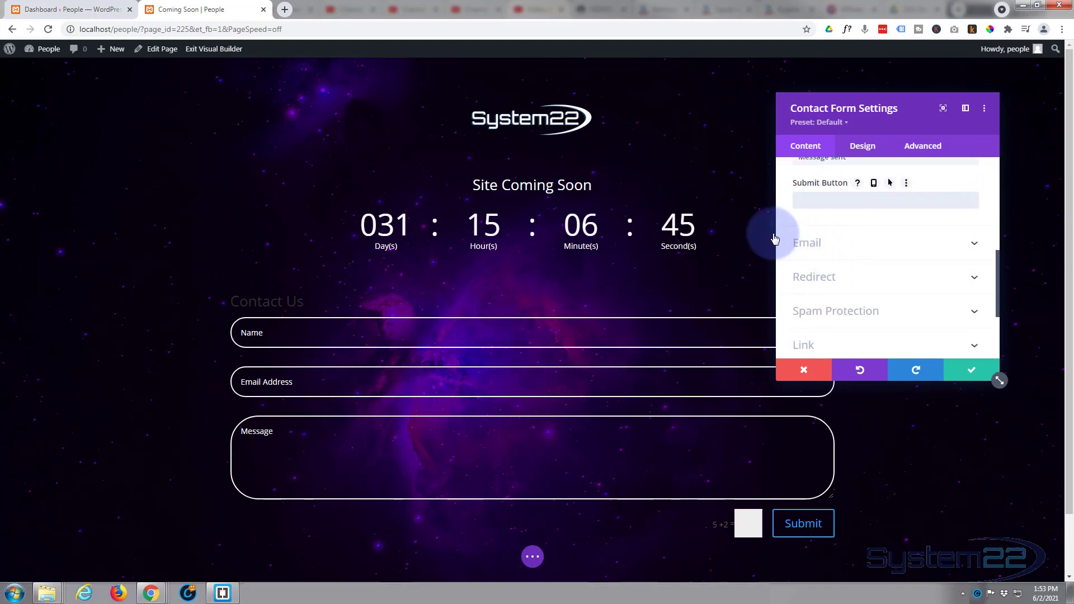
- Enter the recipient email address and review the Redirect and Spam Protection settings
left_click(871, 245)
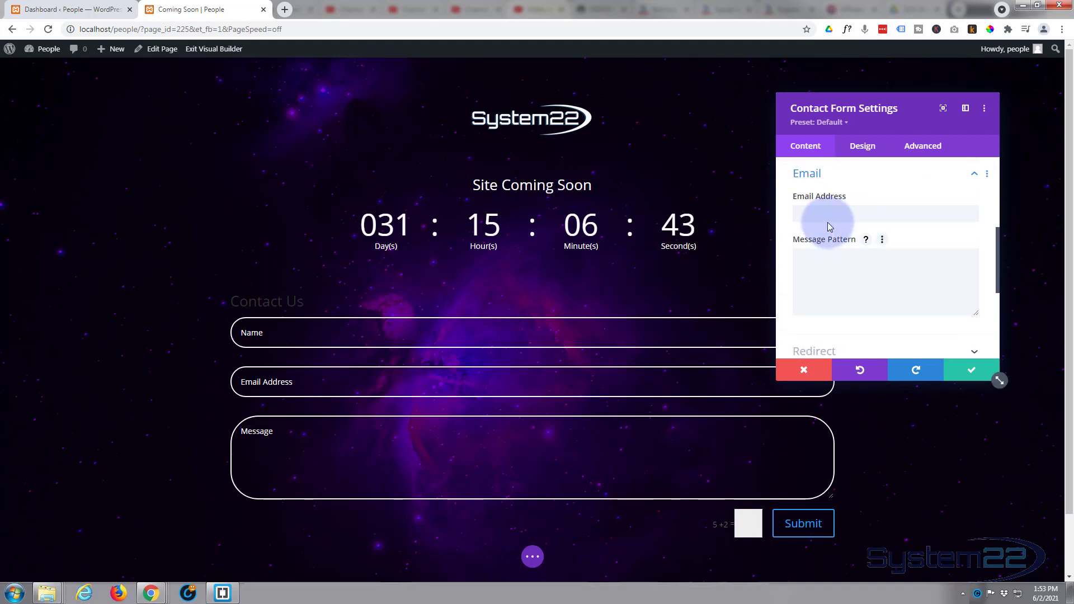
left_click(822, 213)
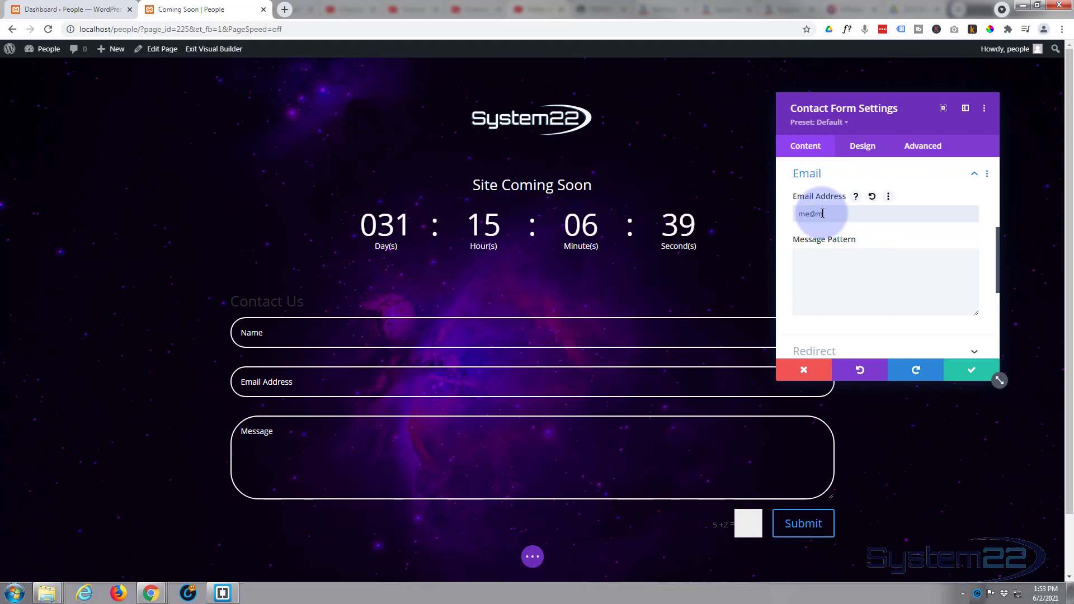
scroll(822, 213, "down", 2)
left_click(857, 244)
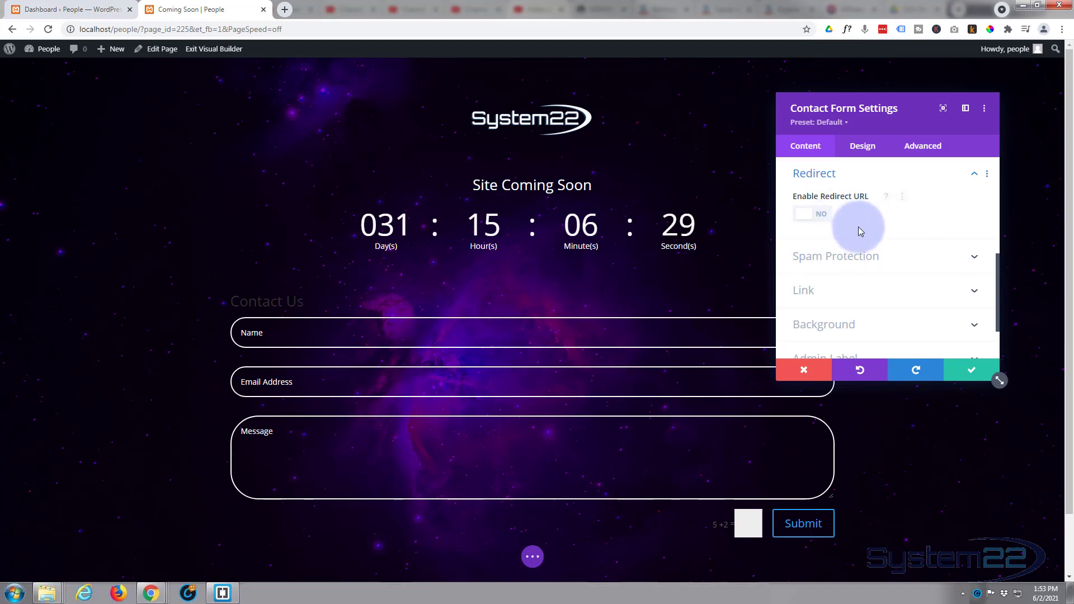
left_click(863, 260)
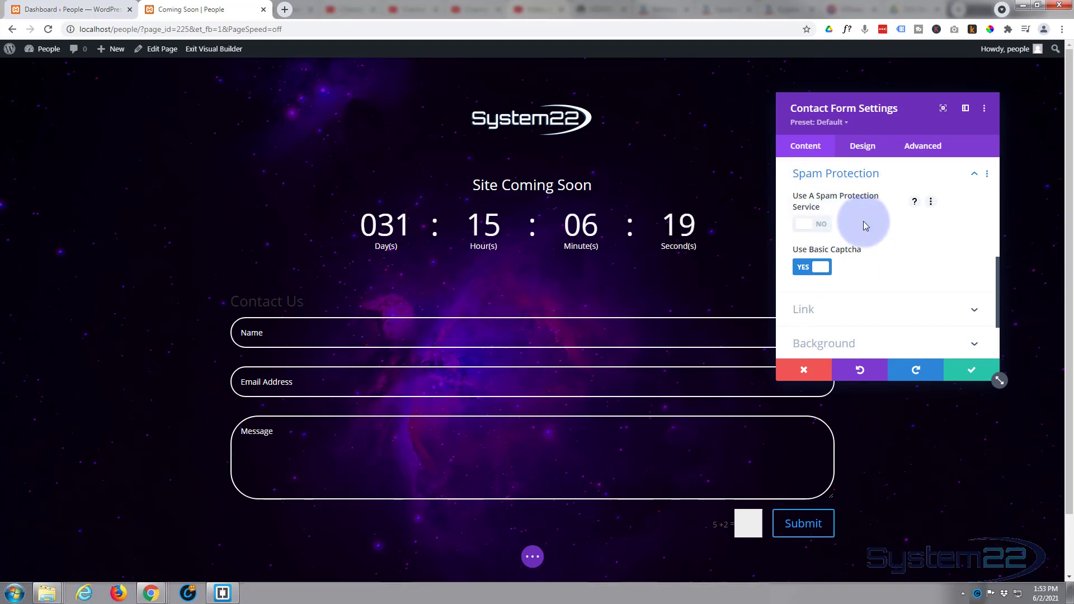
scroll(866, 221, "down", 2)
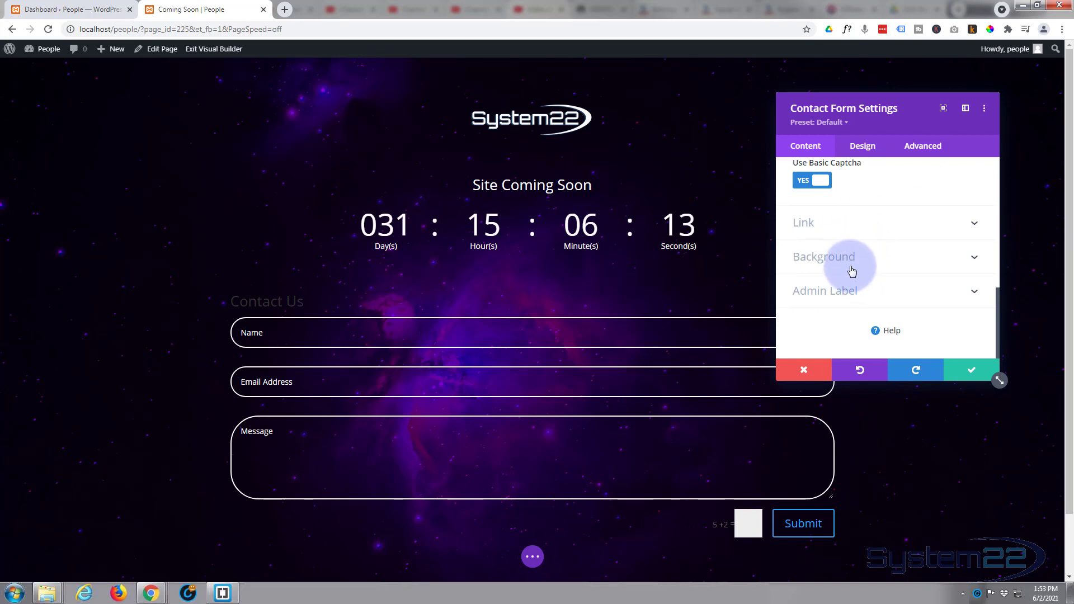
scroll(864, 238, "up", 3)
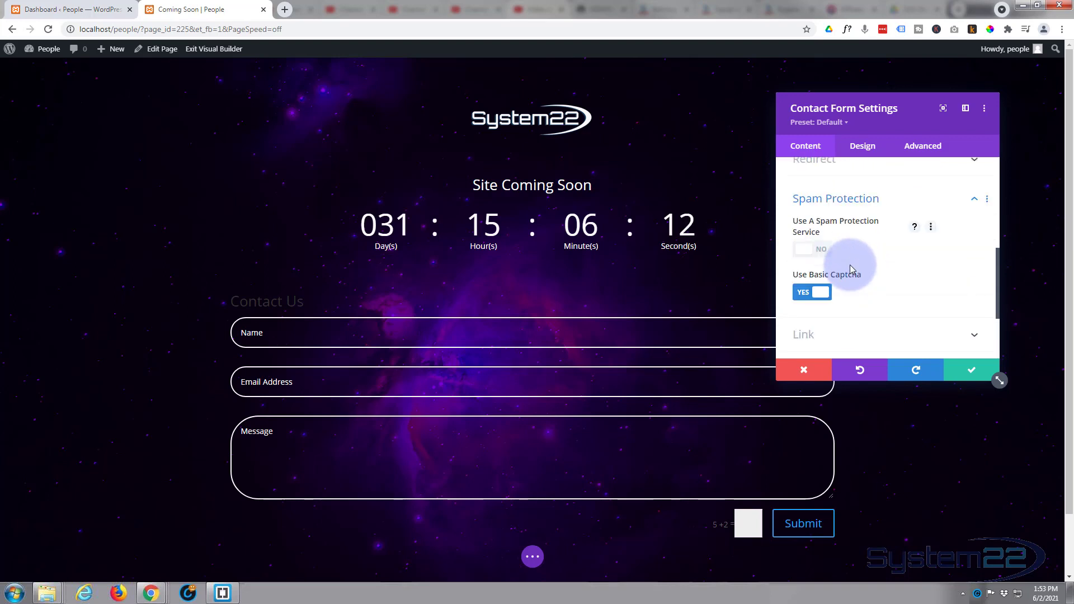
- Center the form's text alignment for the field labels and title
left_click(863, 147)
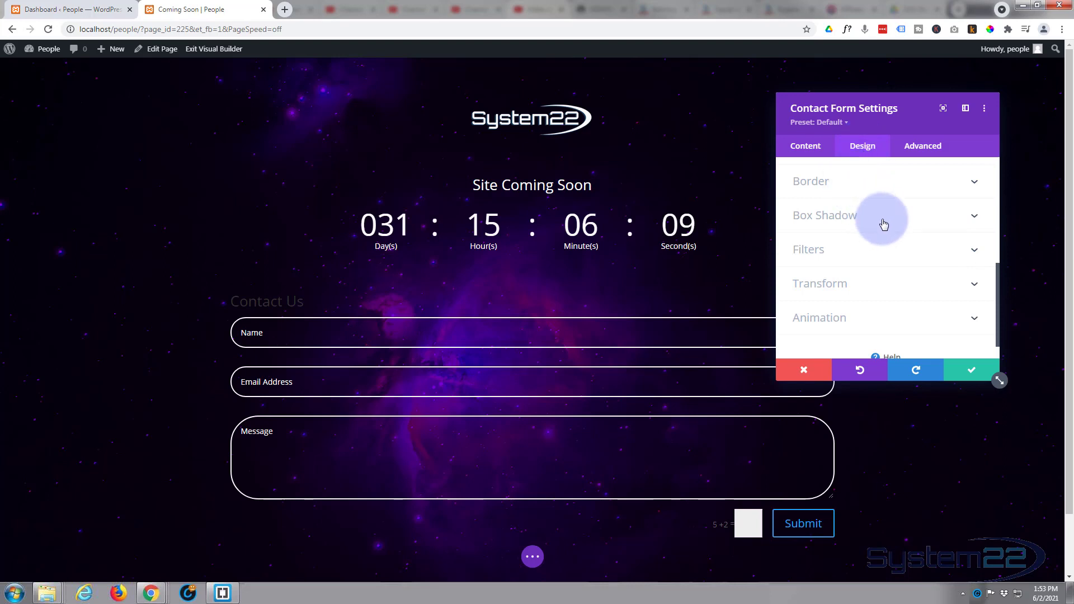
scroll(880, 224, "up", 5)
scroll(883, 224, "up", 1)
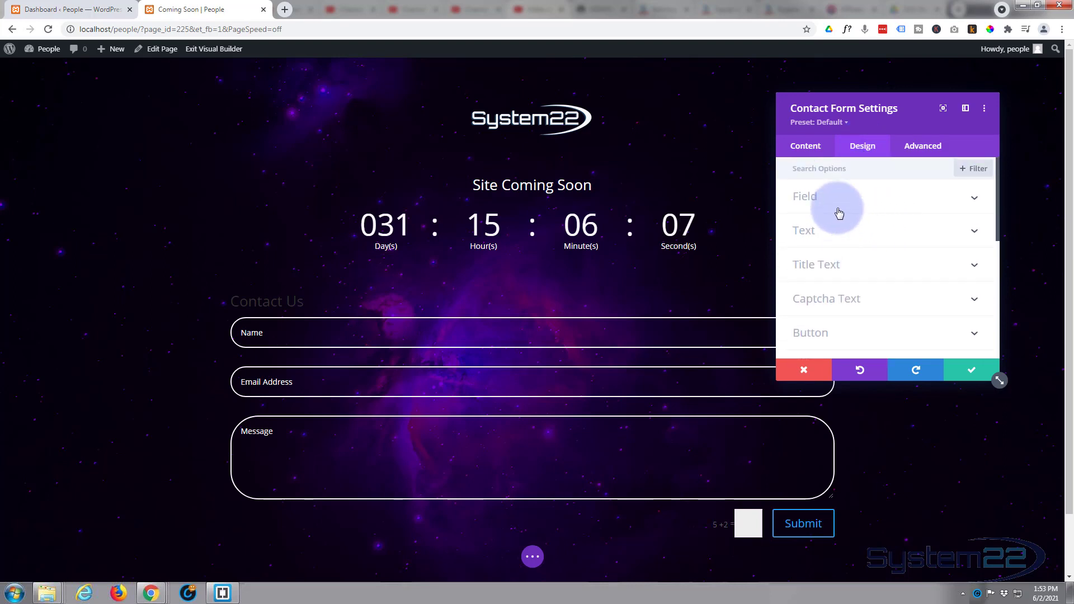
left_click(855, 234)
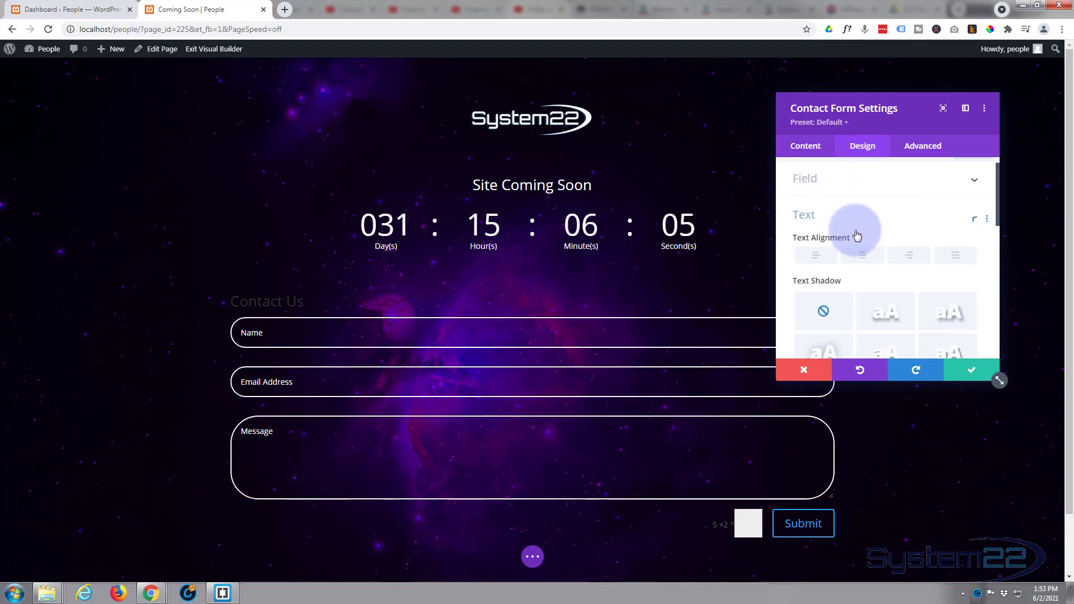
left_click(863, 215)
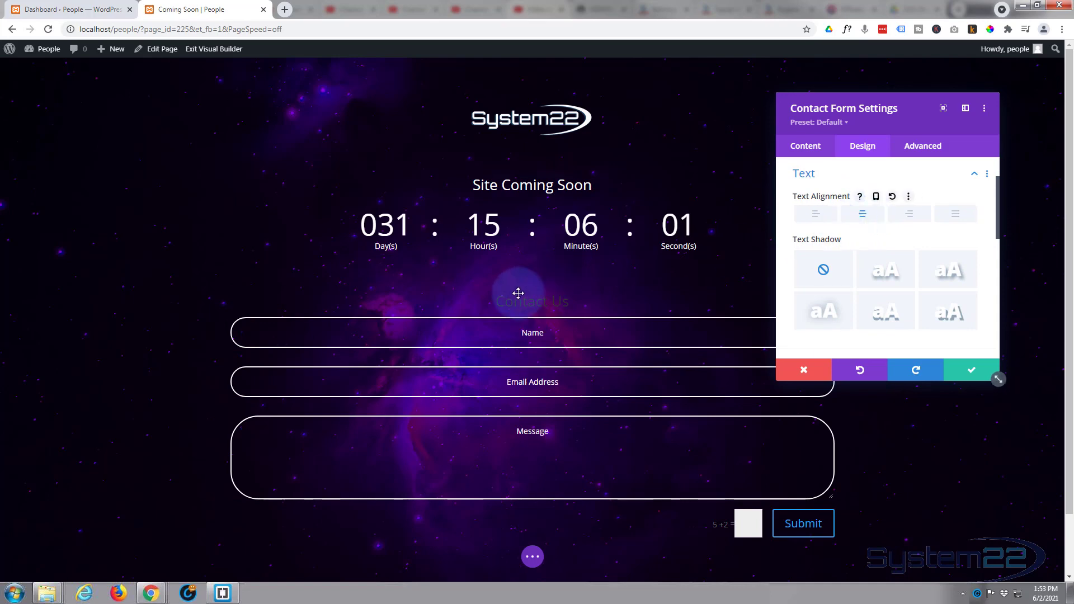
scroll(825, 235, "down", 3)
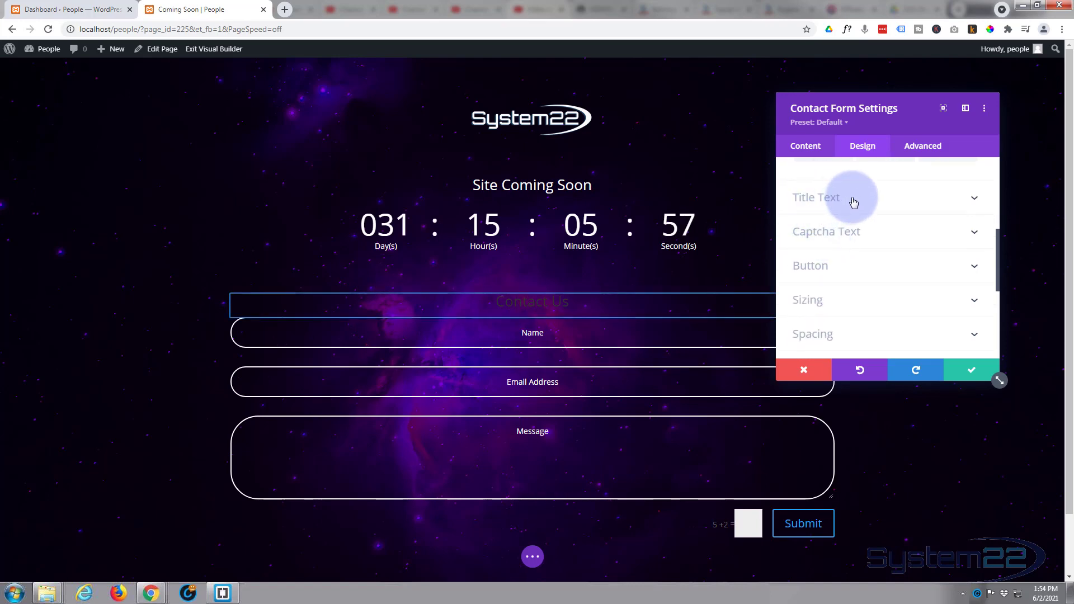
- Make the Contact Us title text white
left_click(854, 200)
scroll(844, 293, "down", 1)
scroll(845, 295, "down", 1)
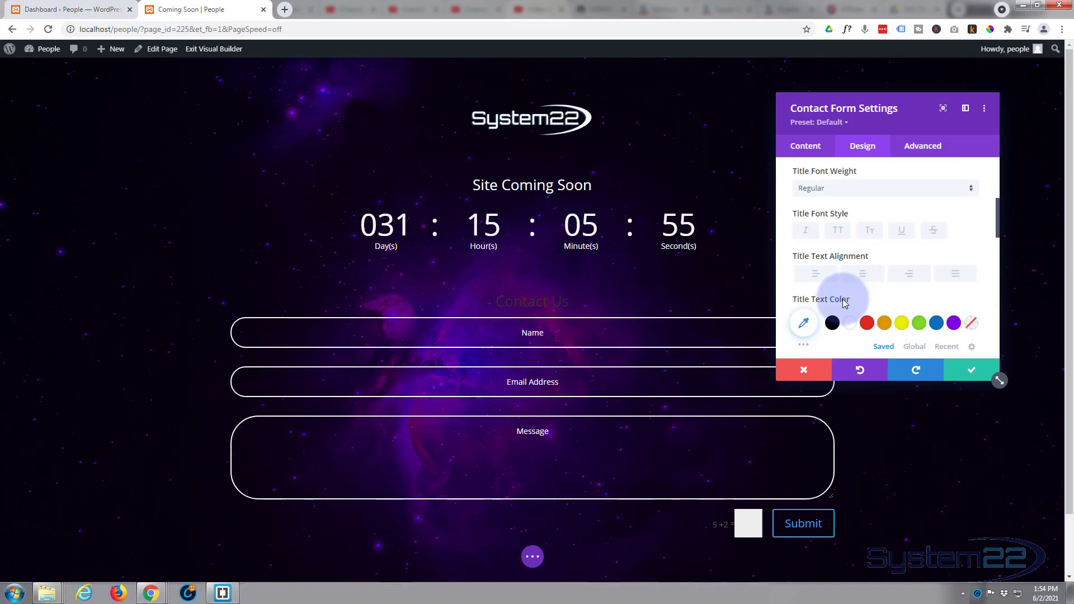
left_click(849, 325)
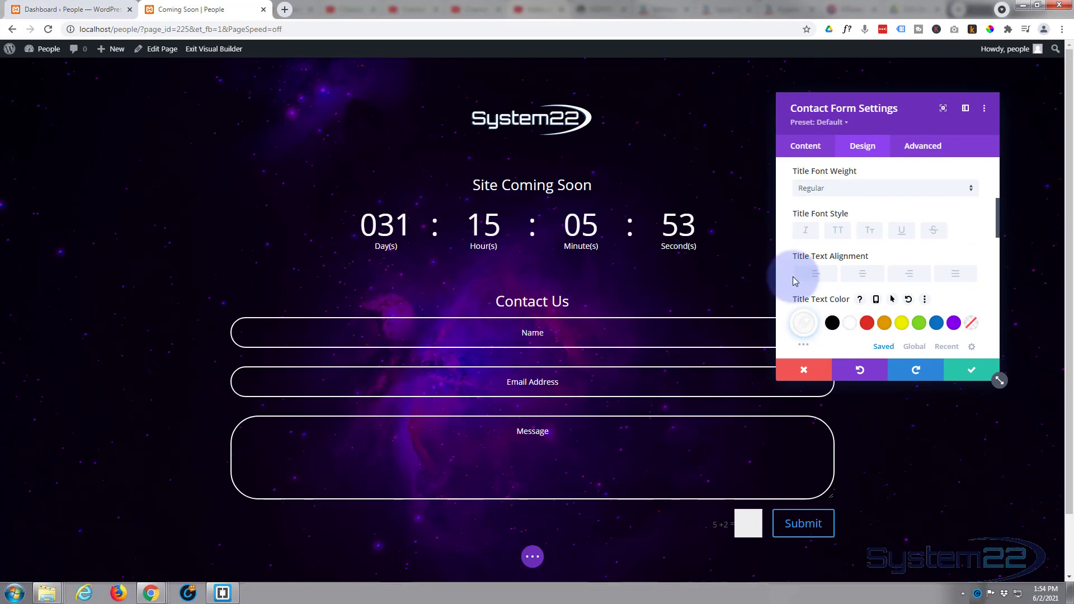
- Set the captcha text colour to white
scroll(881, 268, "down", 2)
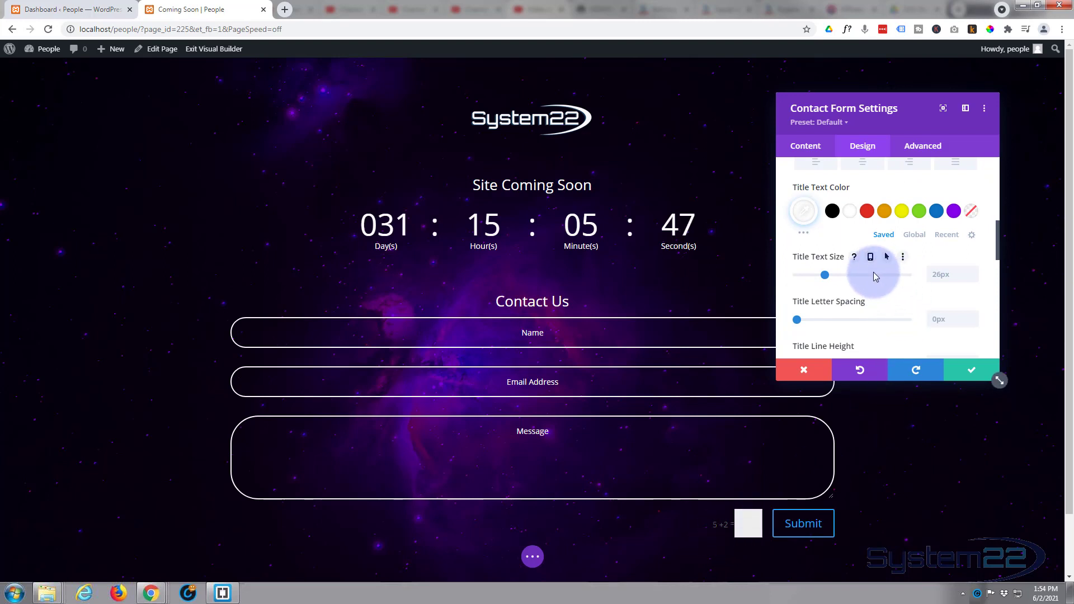
scroll(874, 272, "down", 3)
scroll(875, 277, "down", 2)
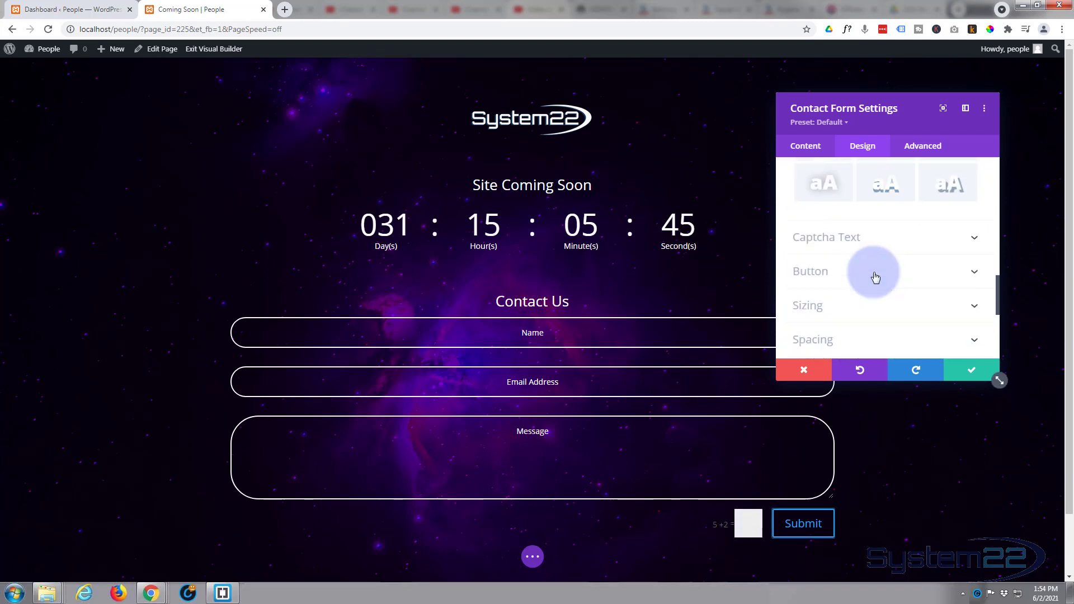
left_click(892, 249)
scroll(881, 257, "down", 1)
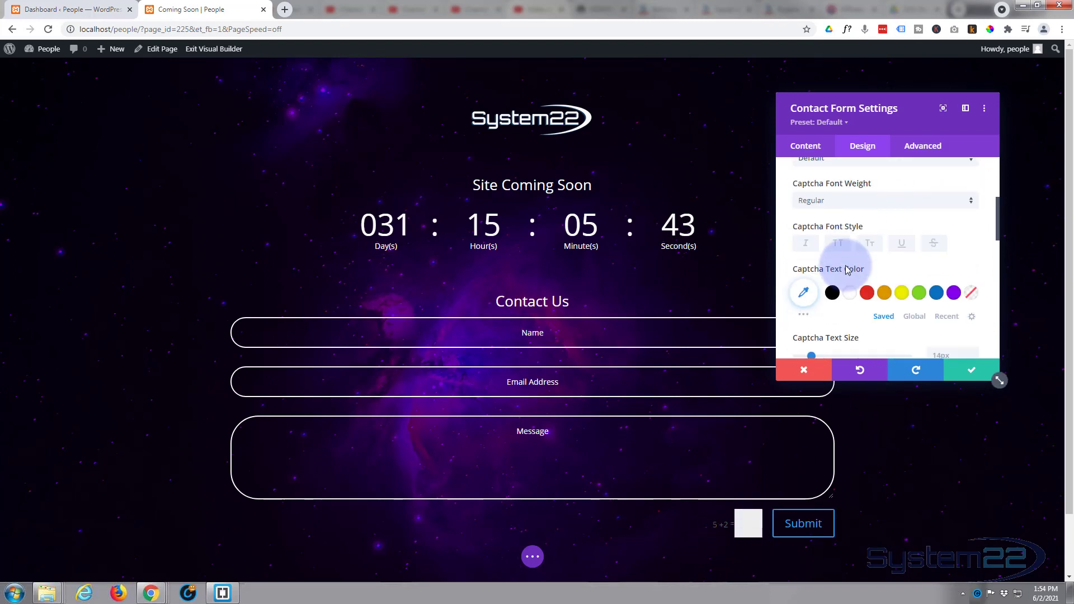
scroll(848, 296, "down", 1)
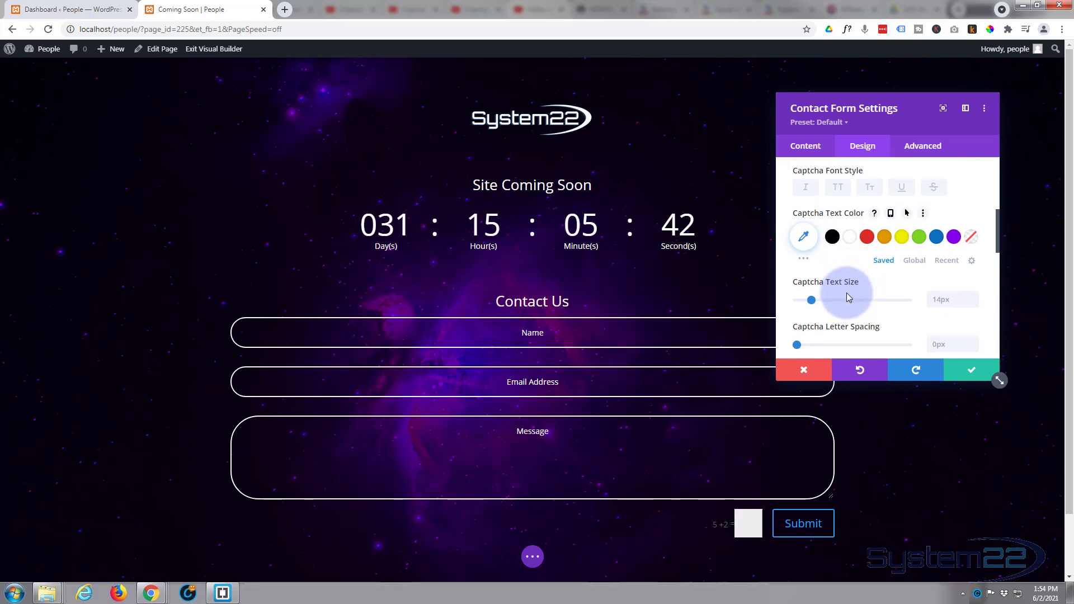
left_click(849, 240)
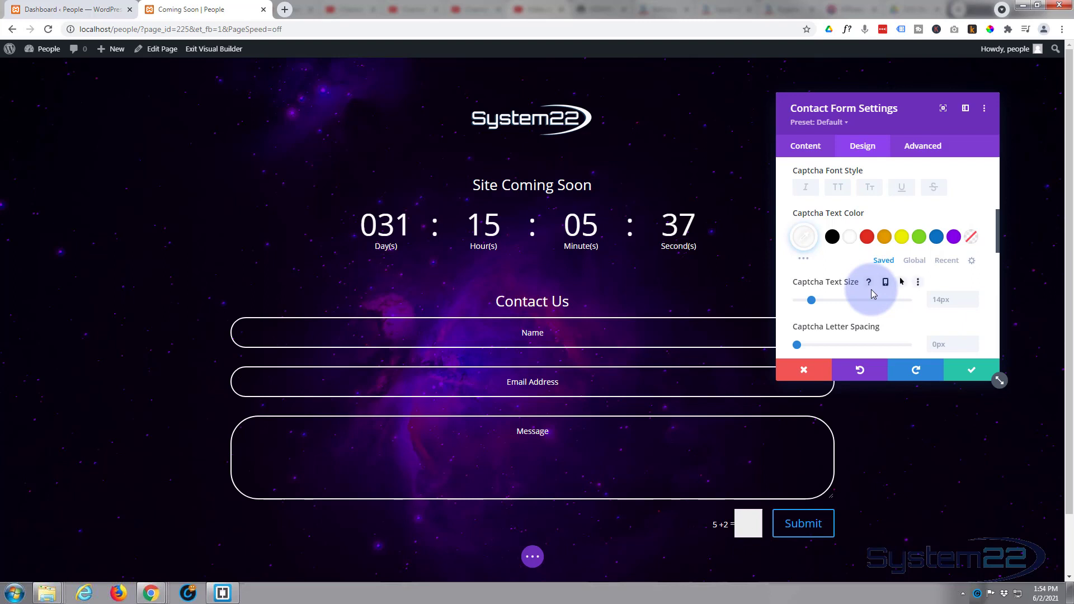
scroll(871, 290, "down", 3)
scroll(874, 293, "down", 3)
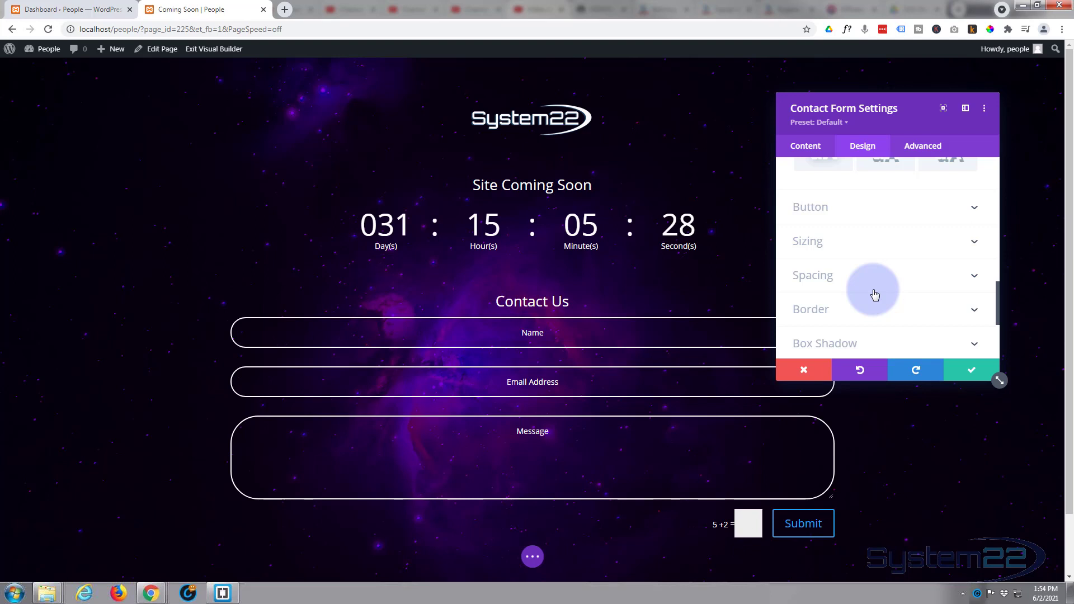
- Enable custom button styles with white text and a 50px border radius
left_click(853, 208)
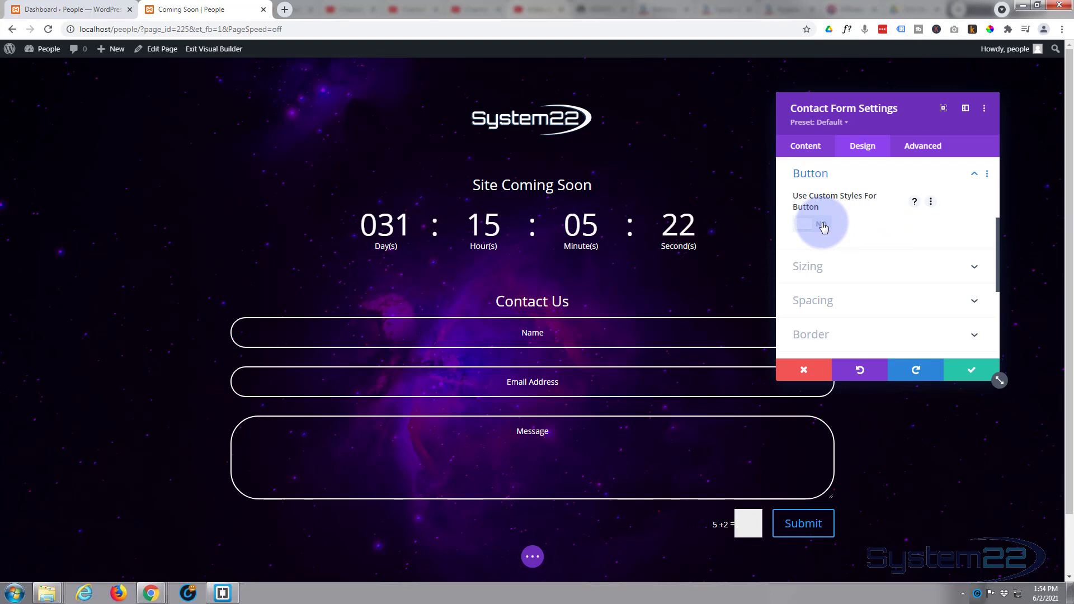
left_click(822, 224)
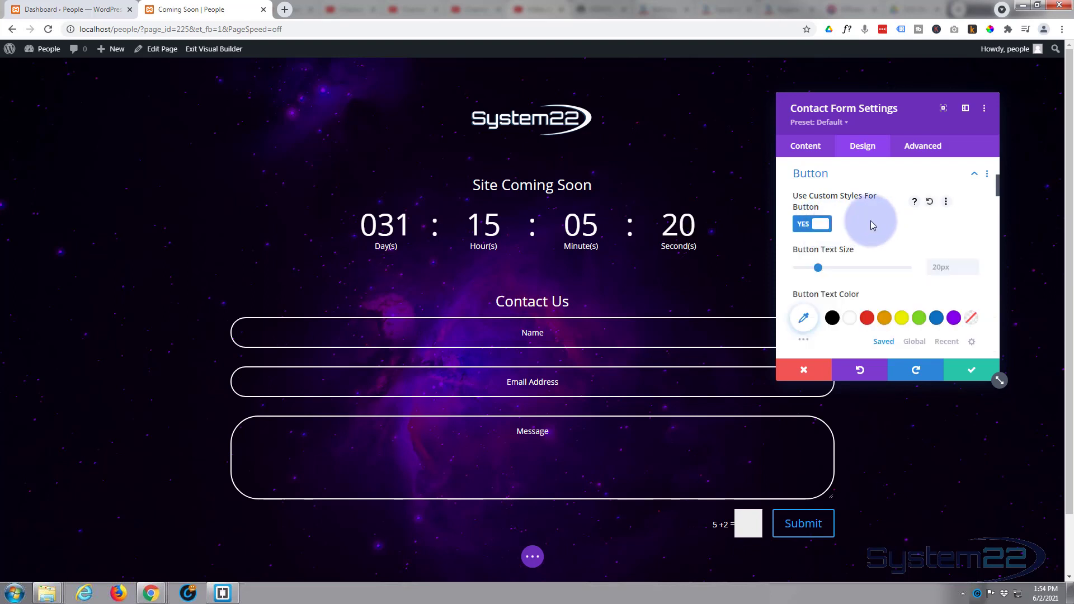
scroll(876, 237, "down", 1)
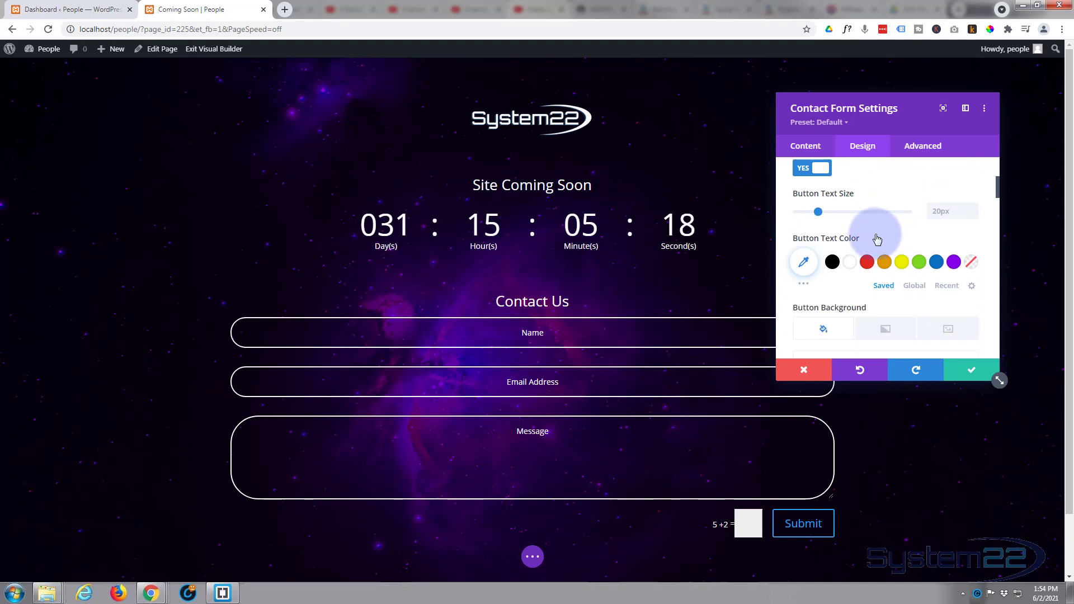
left_click(848, 262)
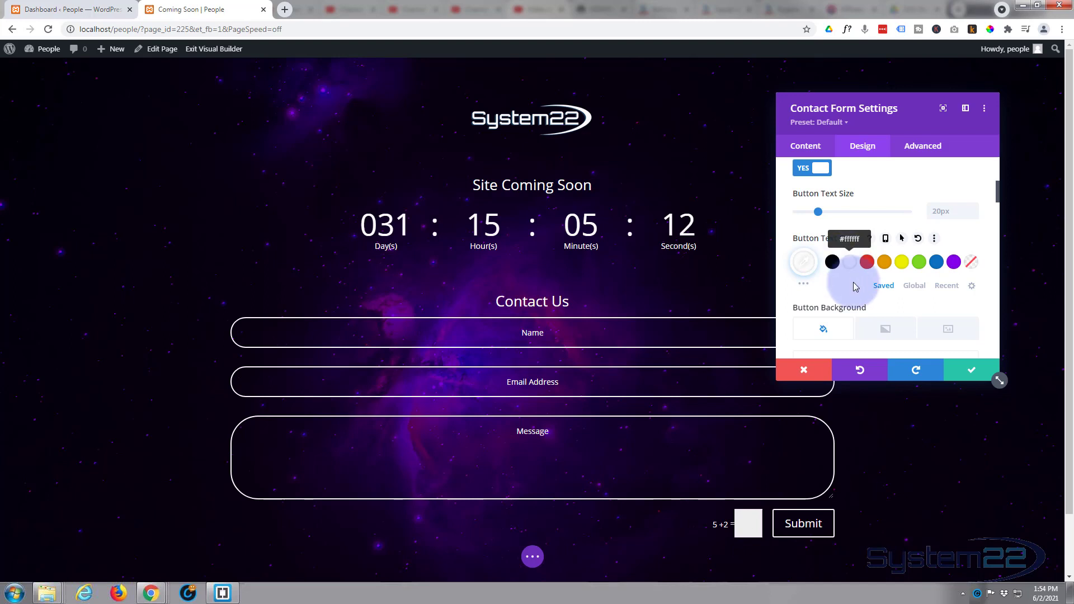
scroll(851, 275, "down", 2)
scroll(854, 287, "down", 2)
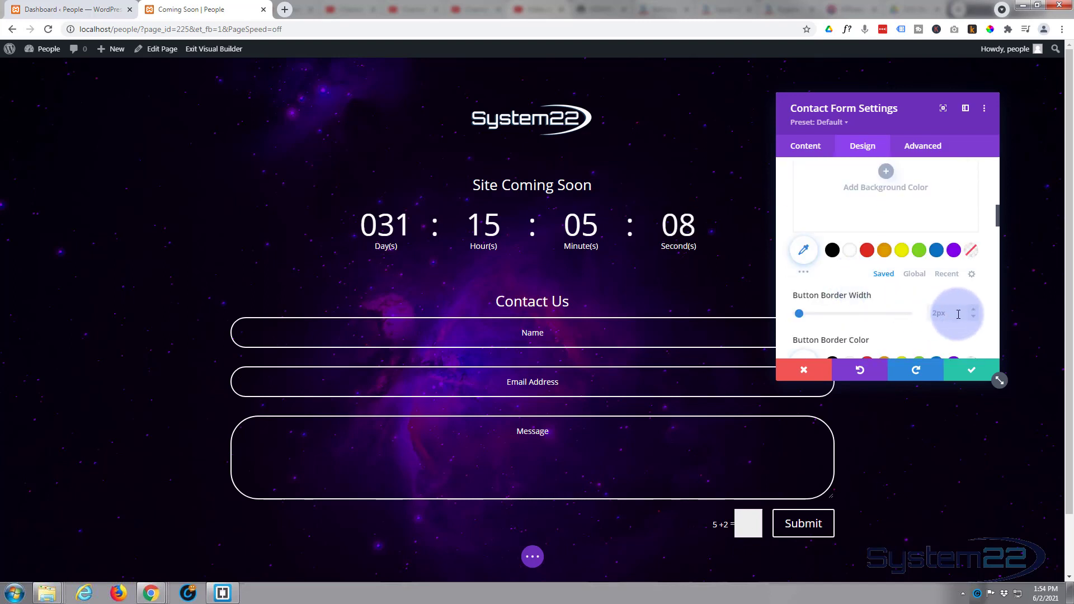
scroll(897, 312, "up", 2)
scroll(897, 312, "up", 2)
scroll(896, 312, "down", 3)
scroll(897, 310, "down", 6)
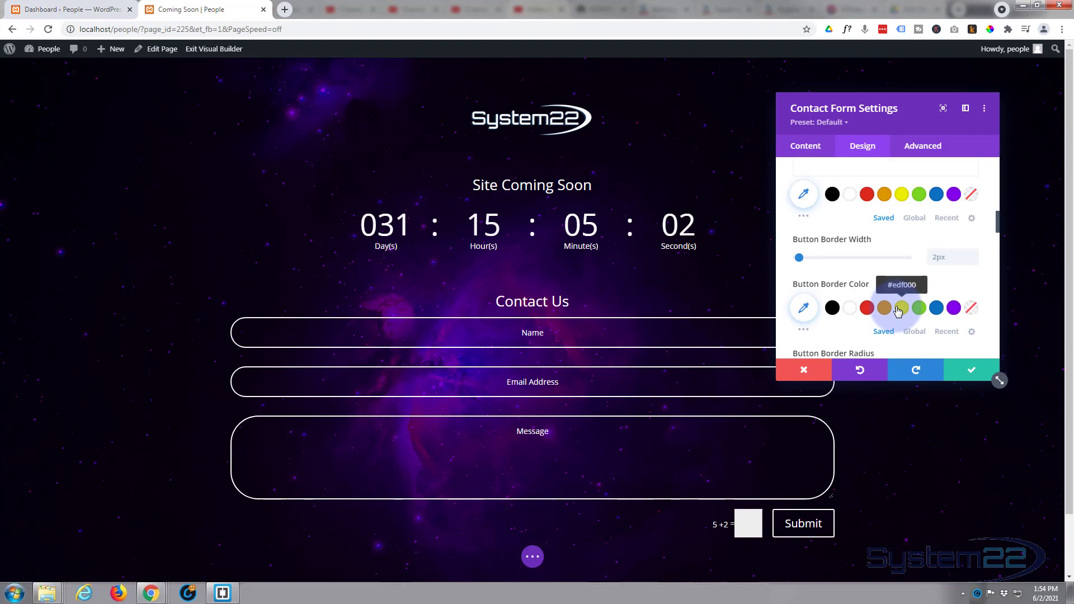
left_click(939, 252)
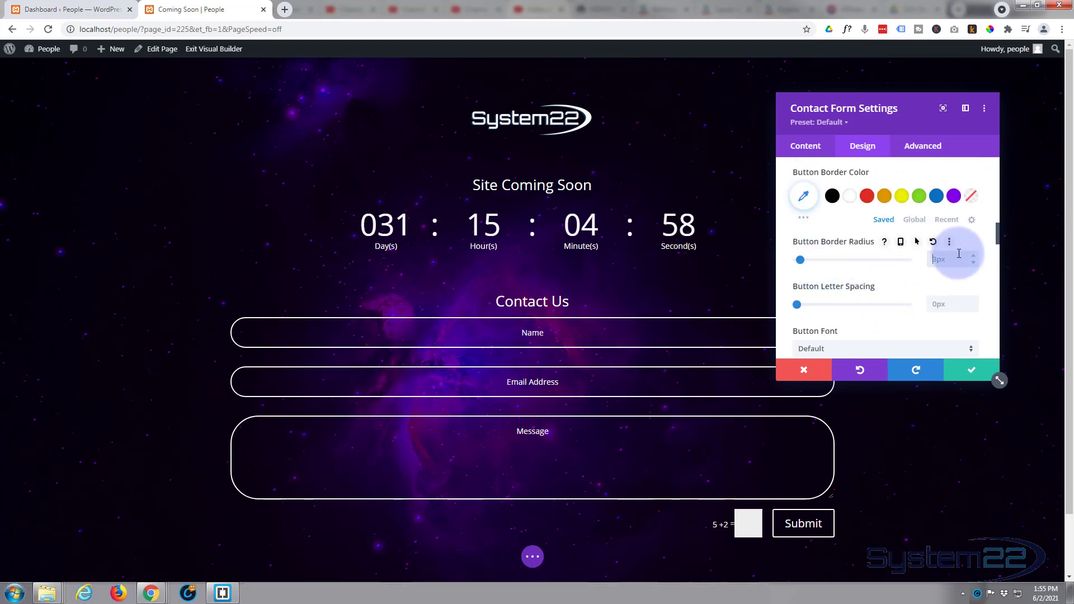
type("50")
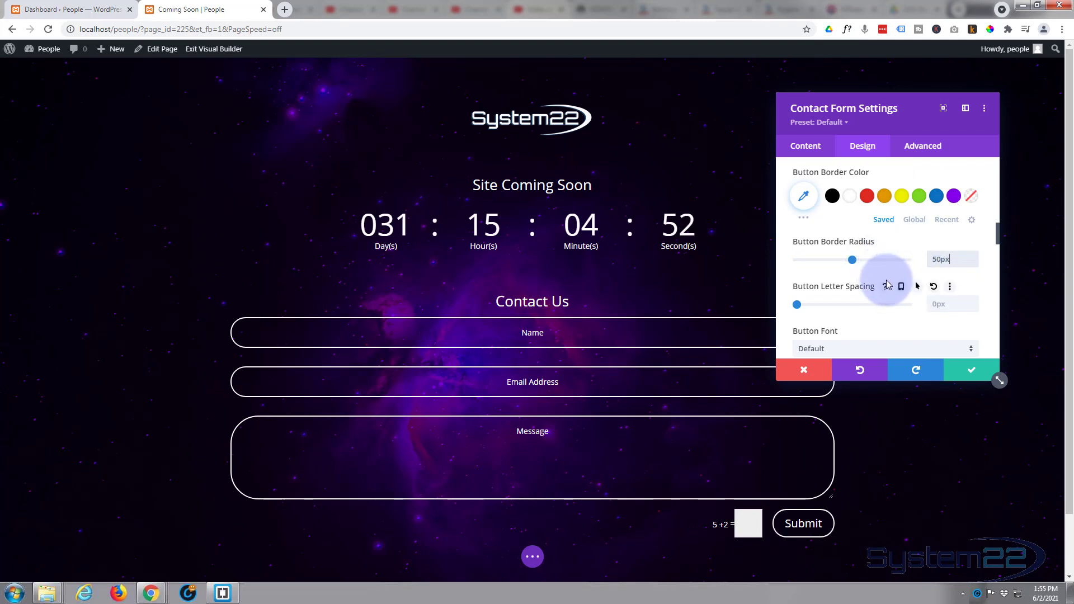
- Make the button border turn green #7cda24 on hover and save the form settings
scroll(886, 284, "down", 2)
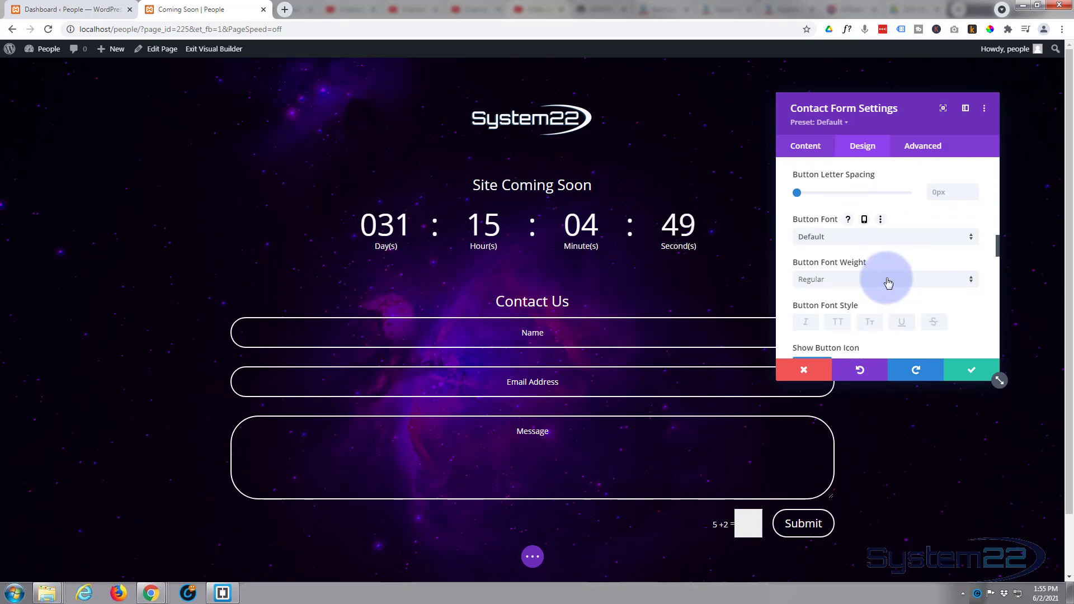
scroll(888, 283, "up", 3)
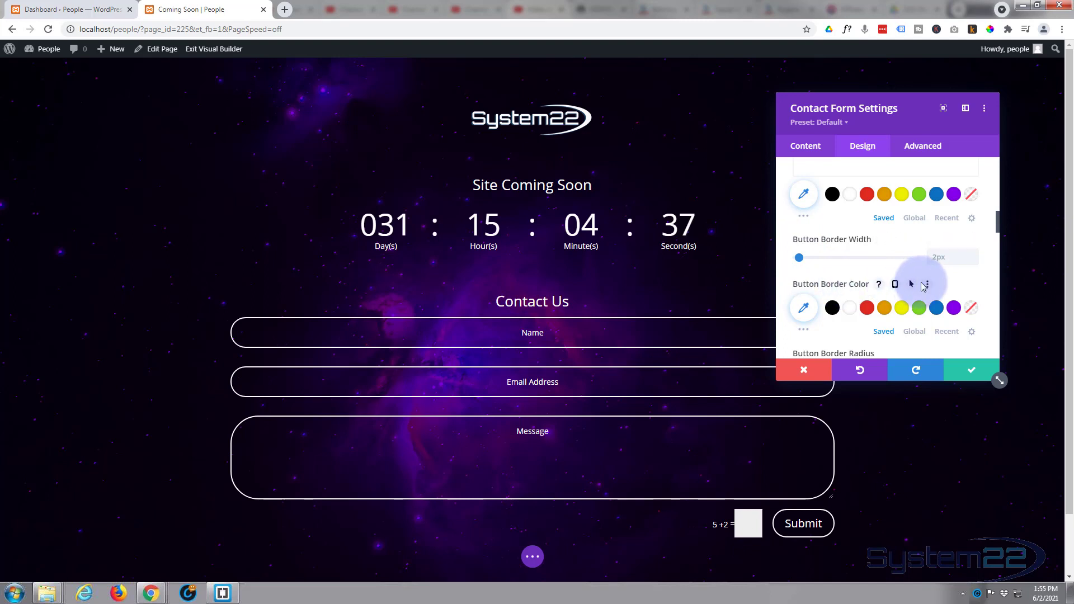
left_click(912, 285)
left_click(836, 308)
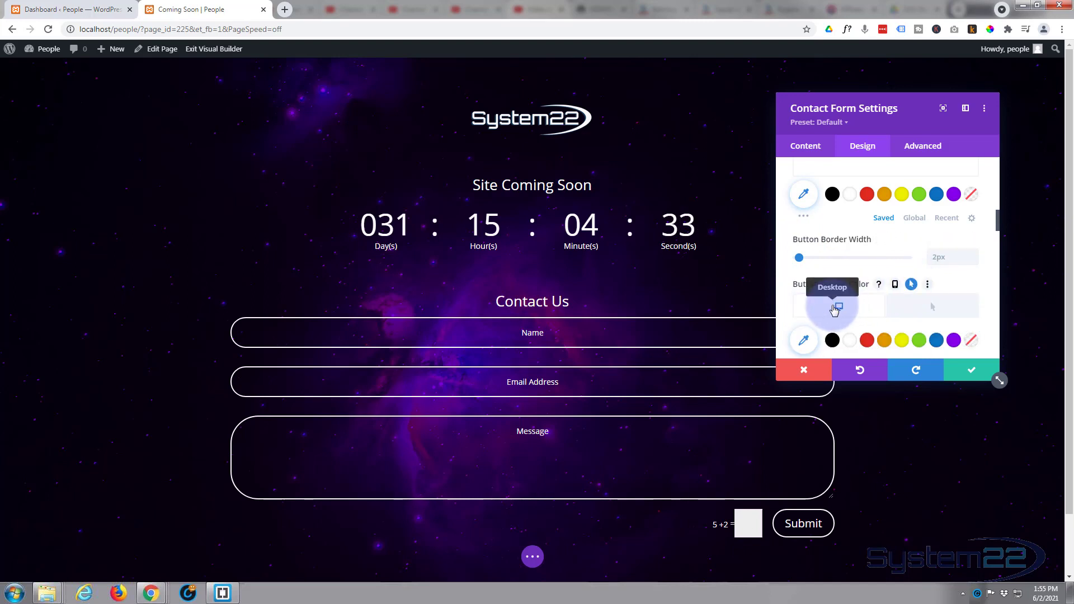
left_click(935, 309)
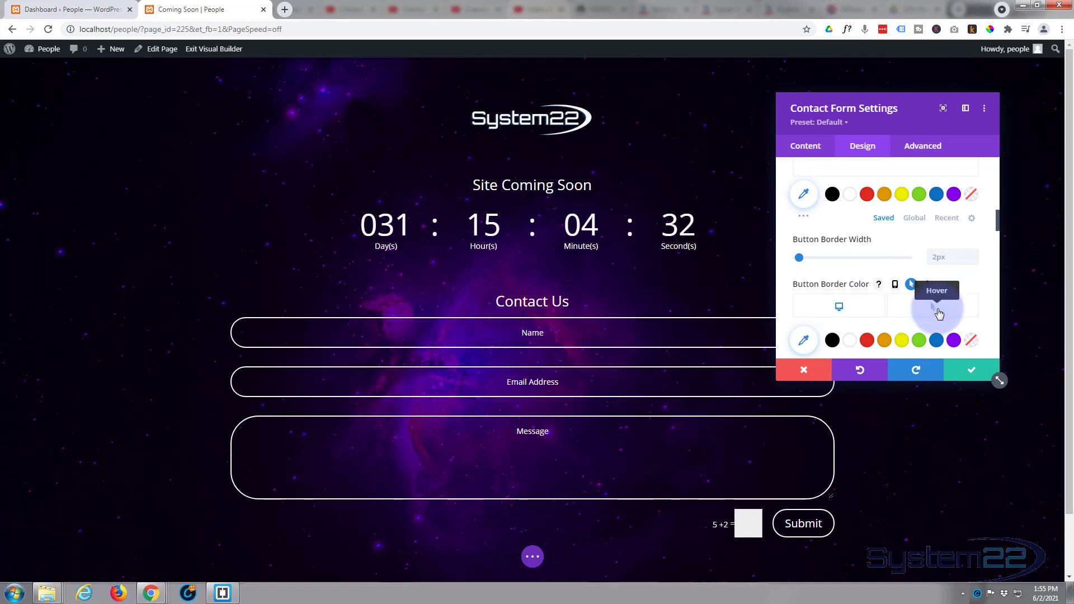
left_click(919, 341)
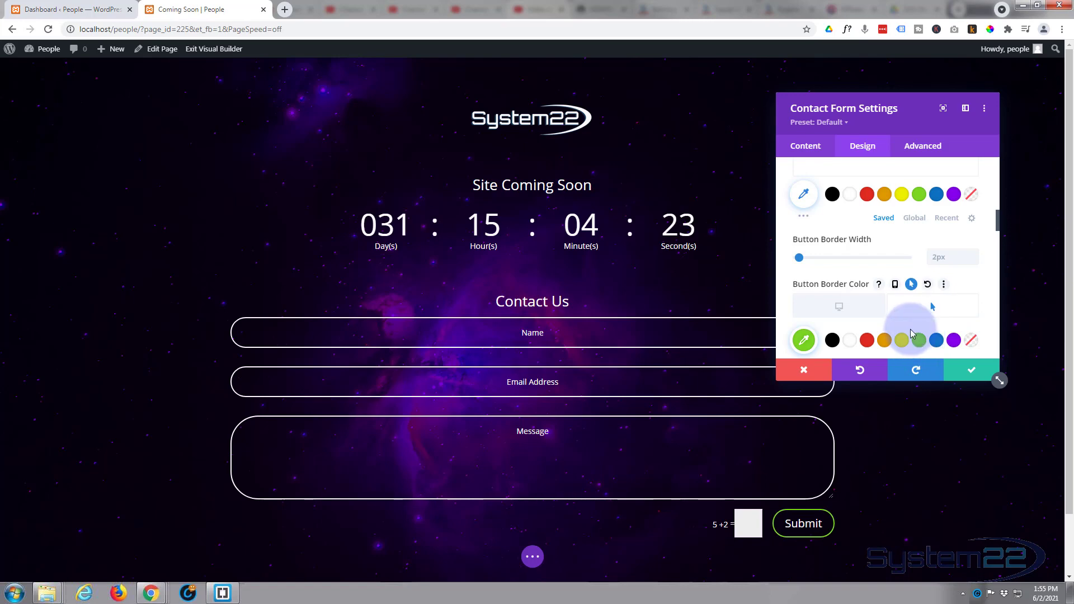
left_click(976, 371)
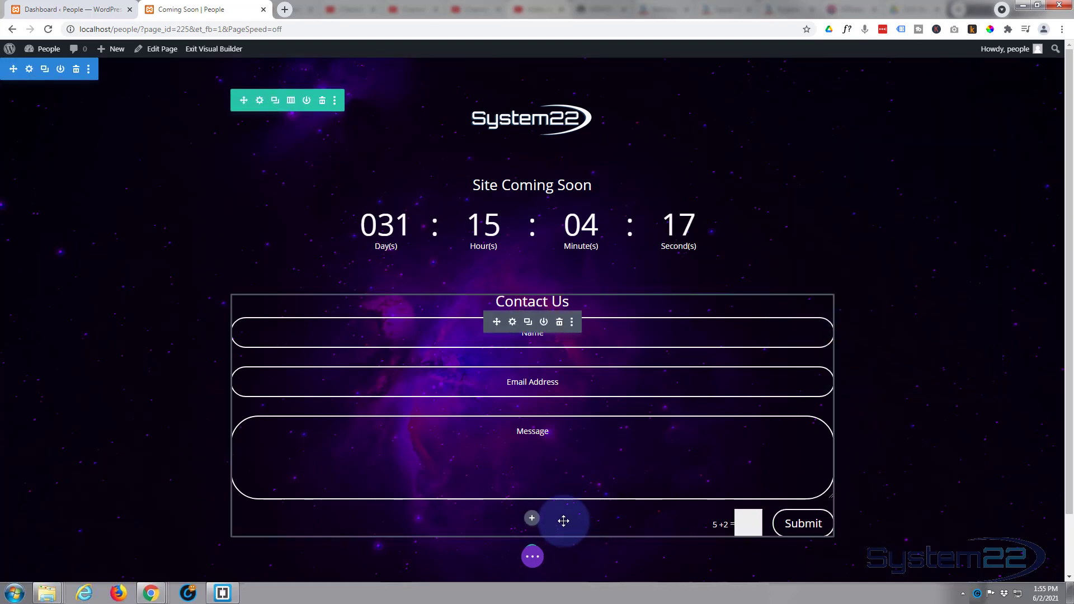
- Save the page as a draft, preview tablet and phone widths, then exit the Visual Builder
left_click(532, 557)
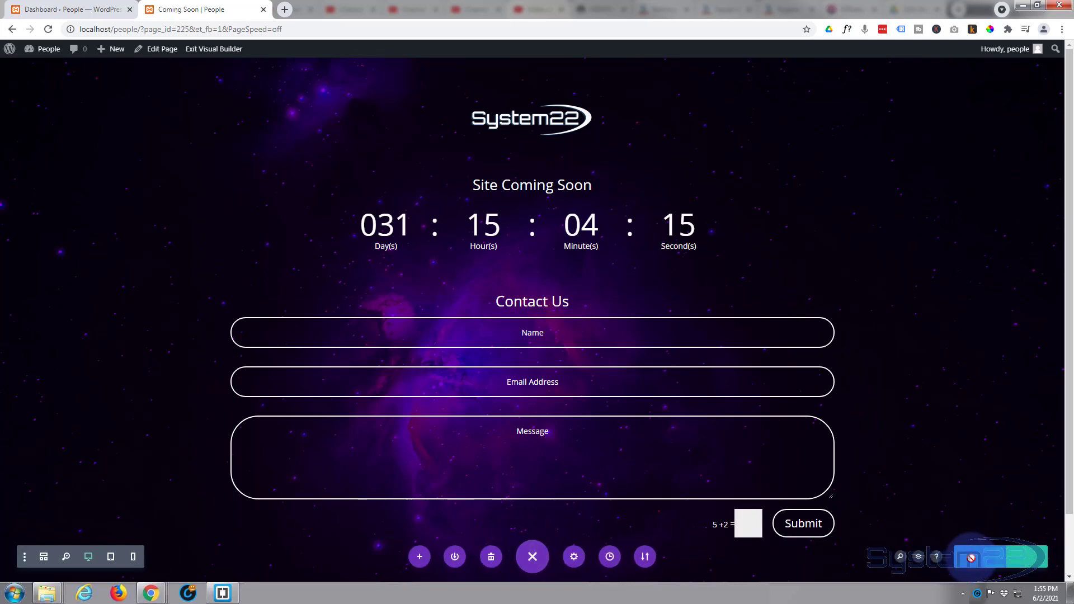
left_click(973, 559)
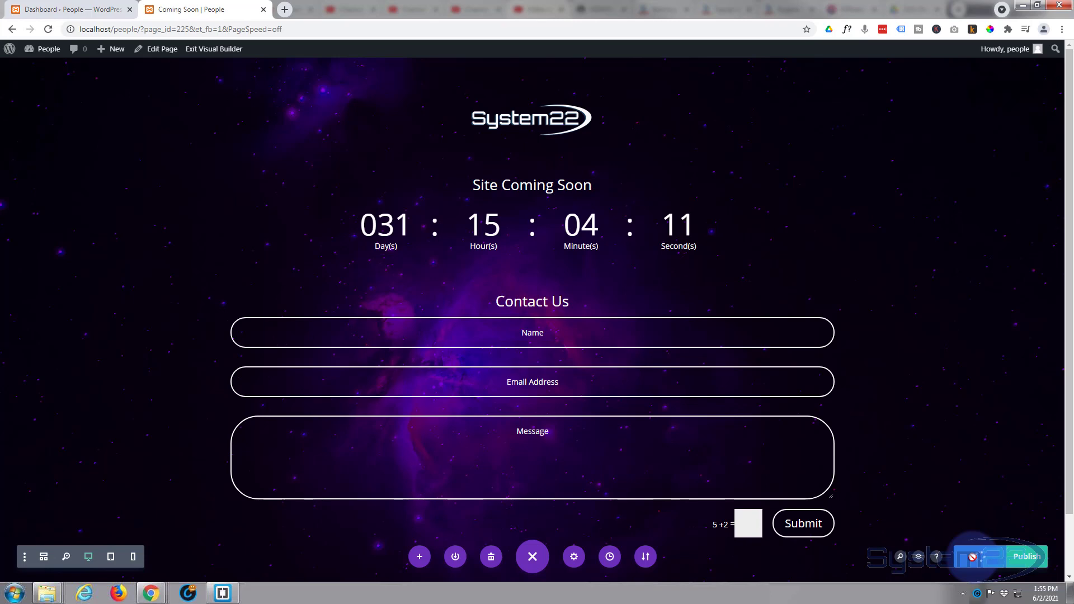
left_click(111, 557)
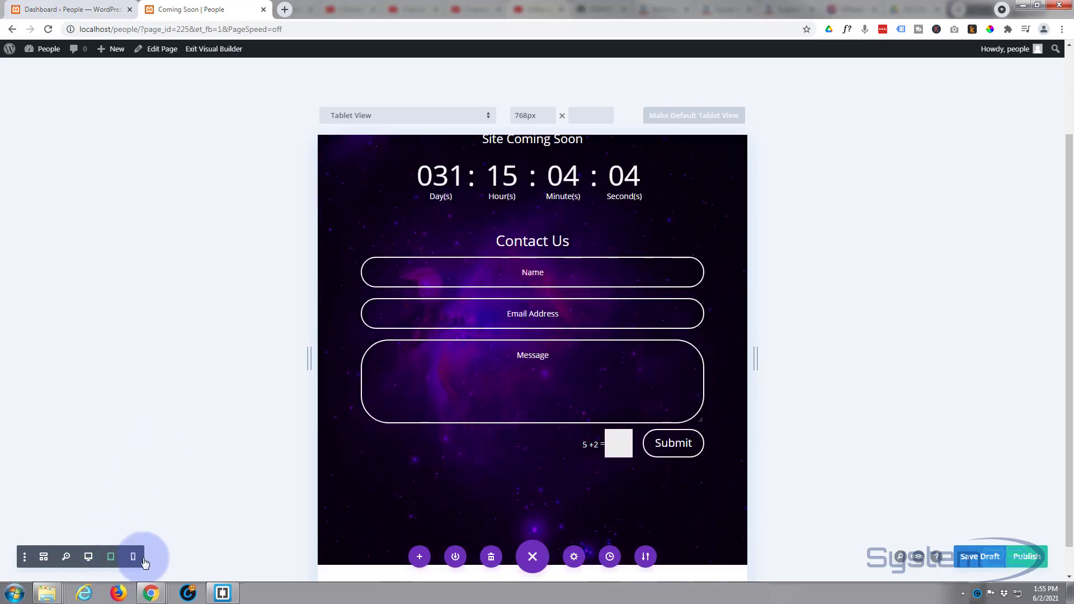
left_click(132, 557)
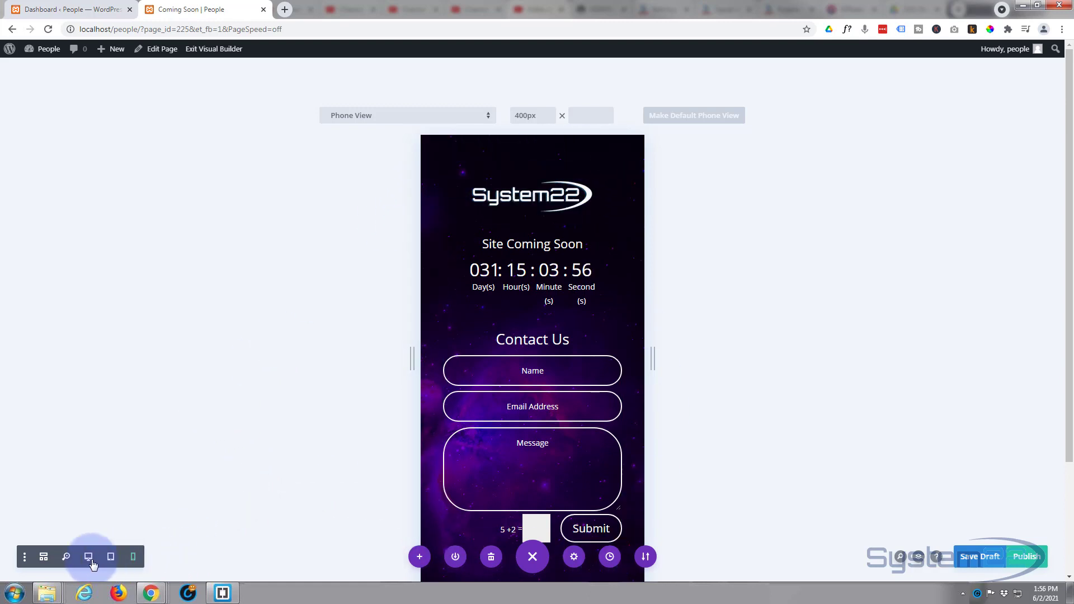
left_click(88, 556)
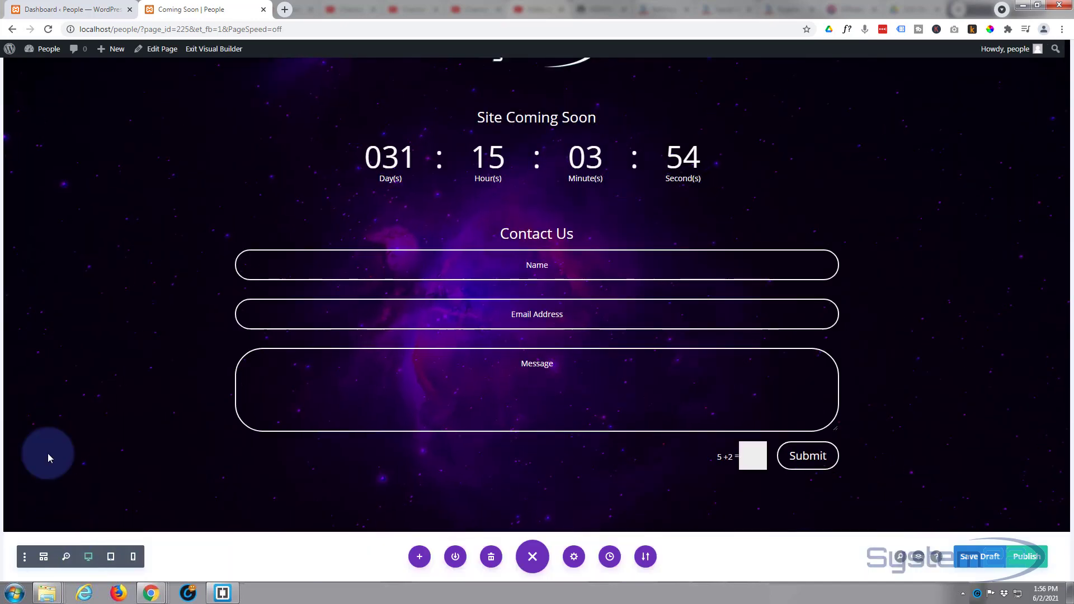
left_click(212, 51)
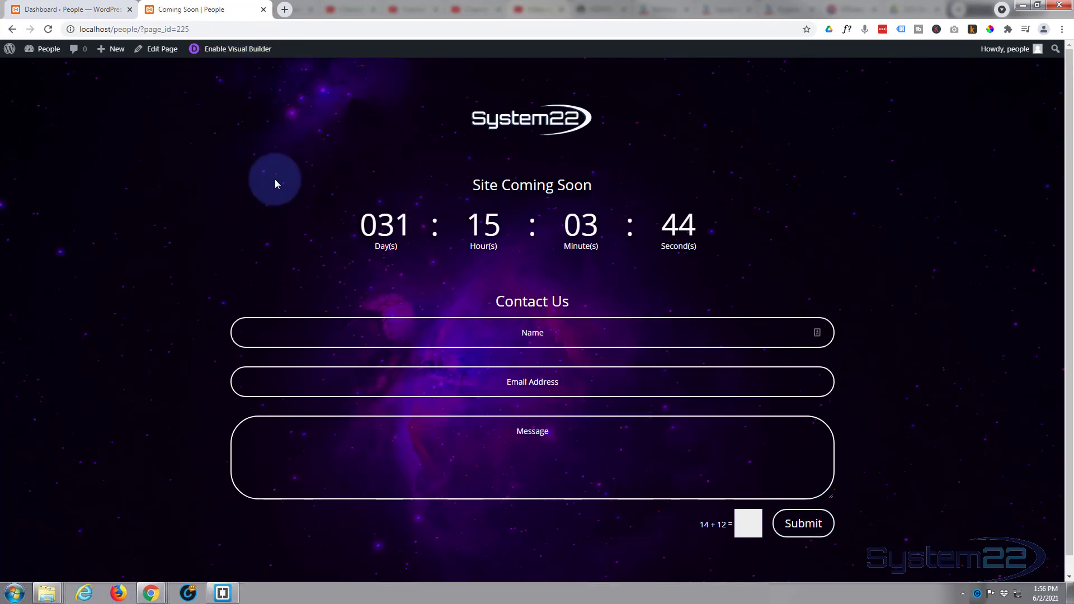
- In the Customizer's Homepage Settings, choose A static page and check the homepage list
left_click(52, 9)
mouse_move(28, 247)
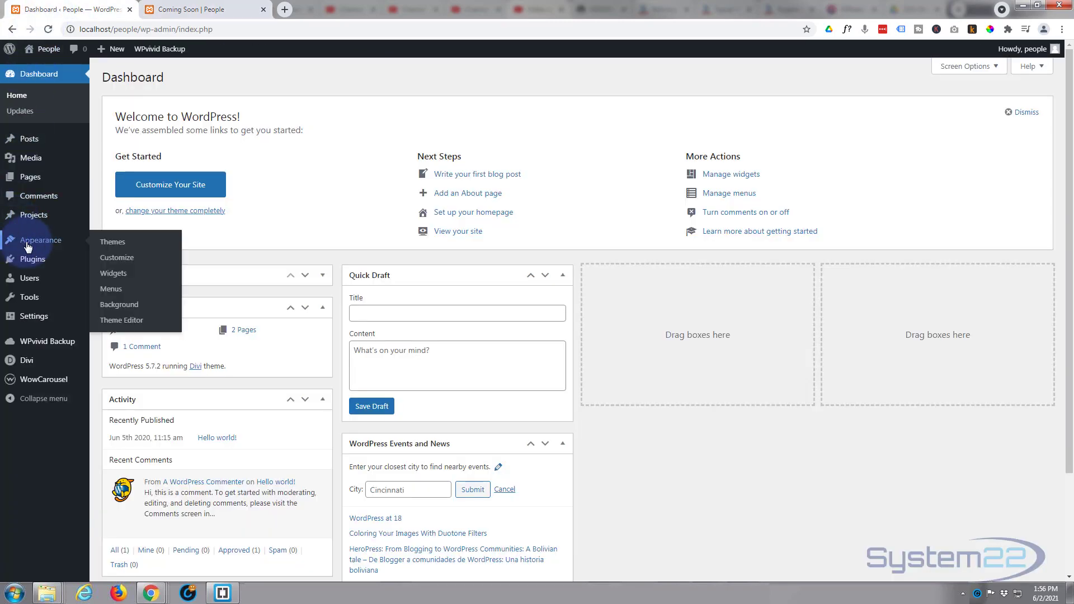
left_click(133, 260)
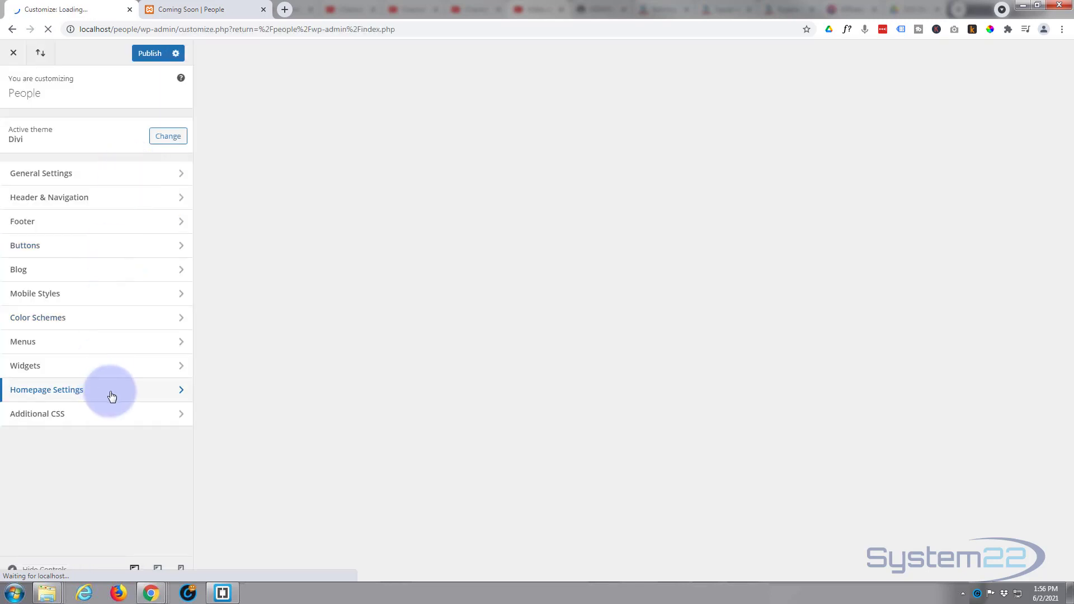
left_click(111, 396)
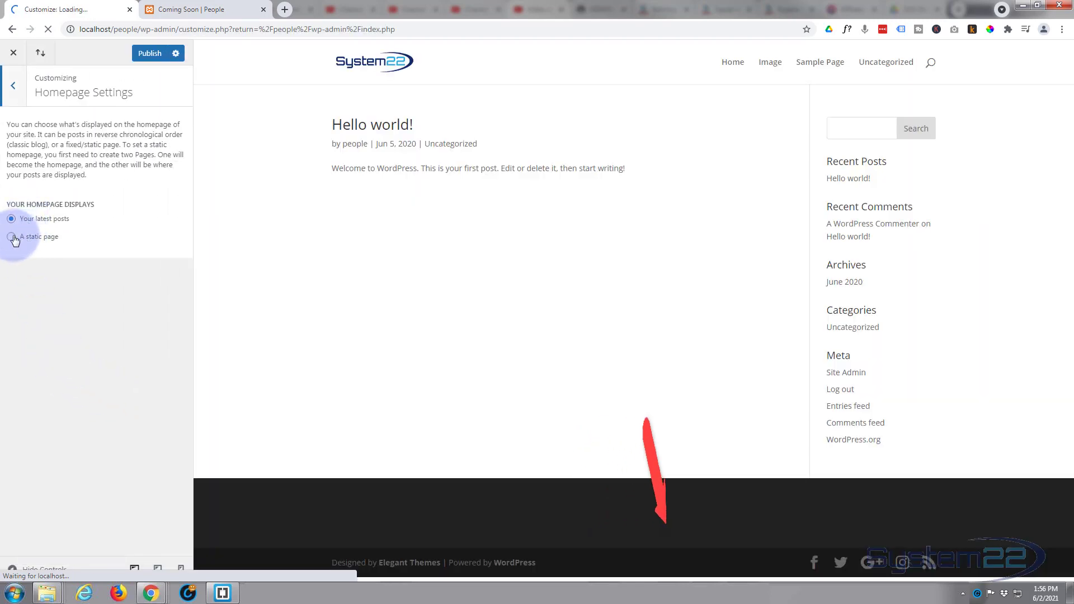
left_click(13, 238)
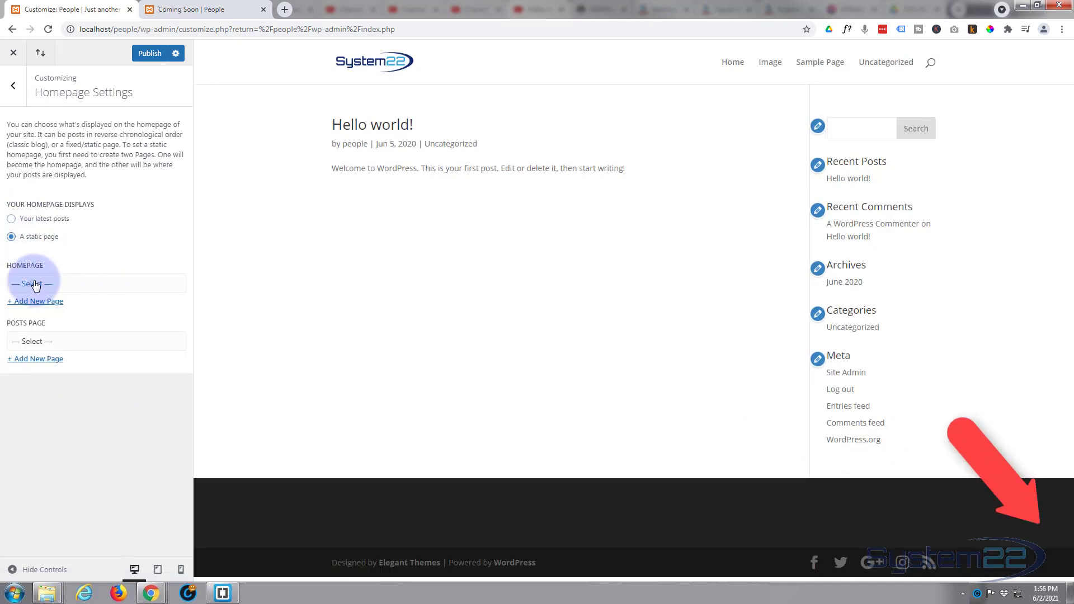
left_click(86, 285)
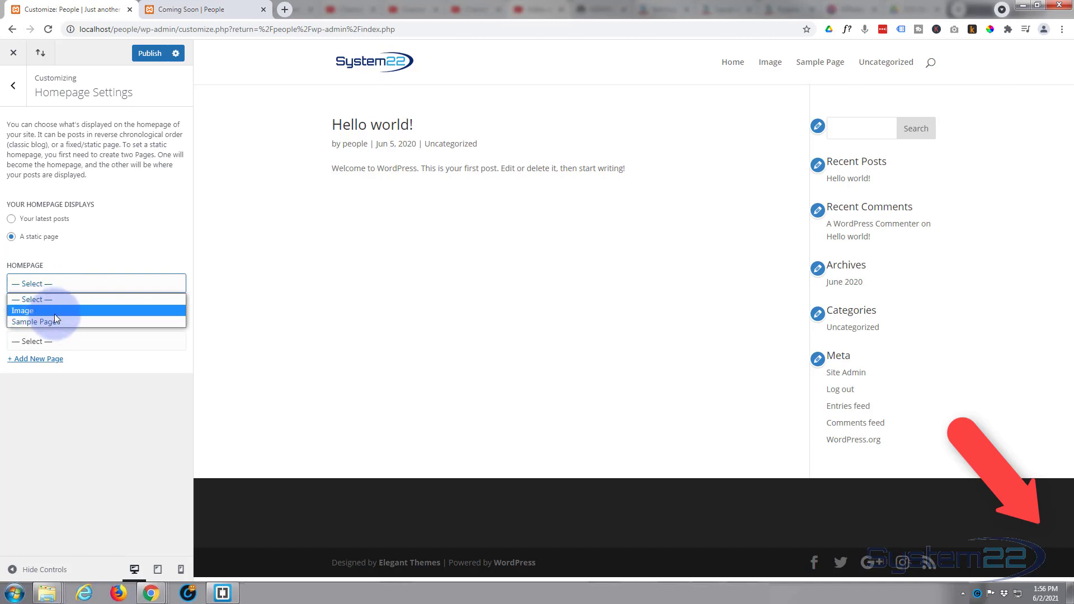
left_click(112, 236)
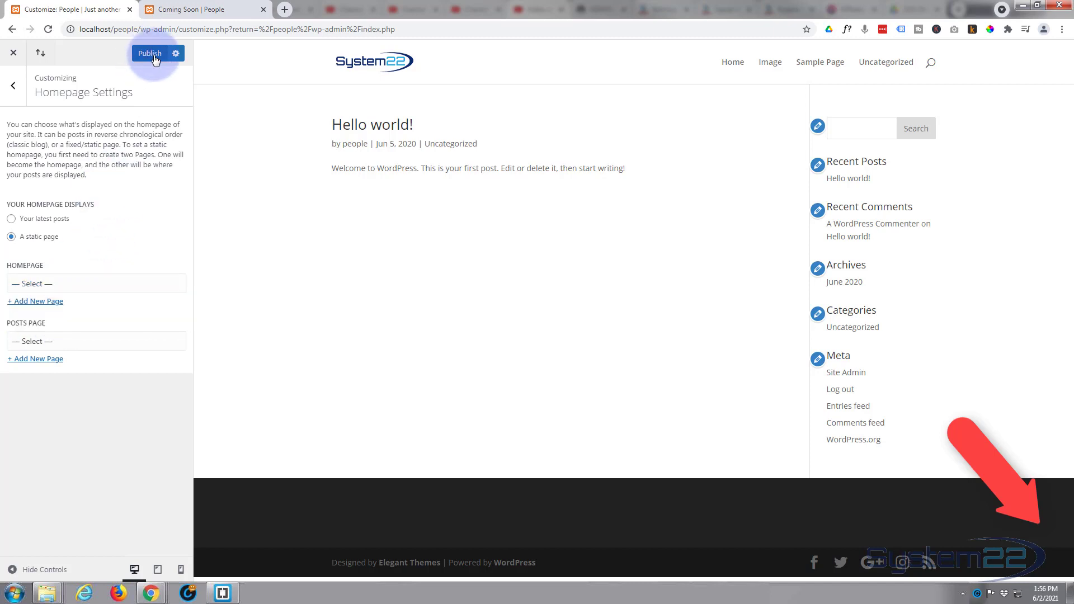
left_click(186, 8)
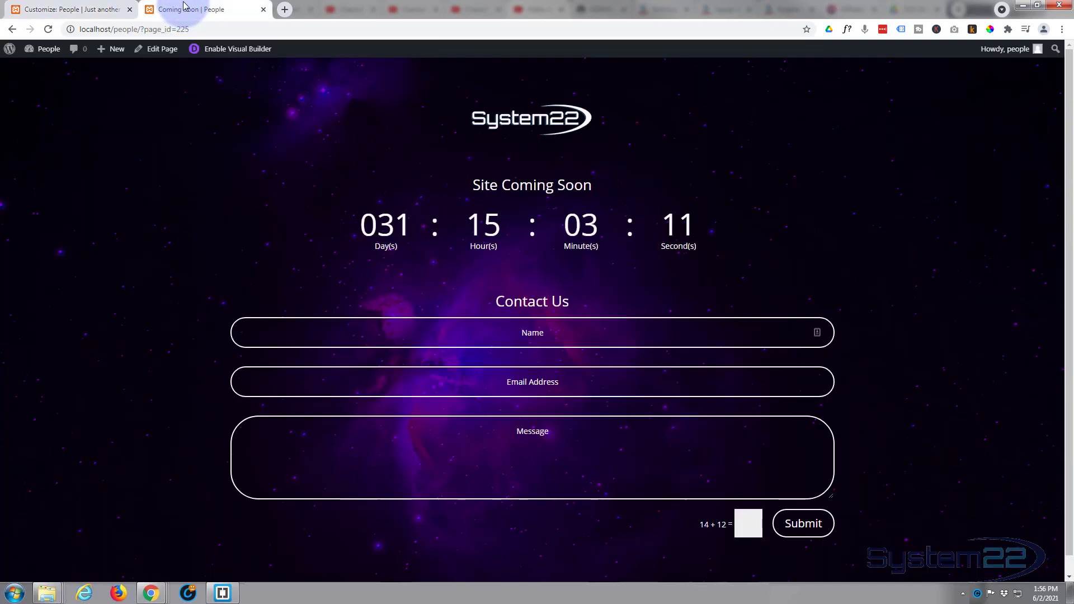